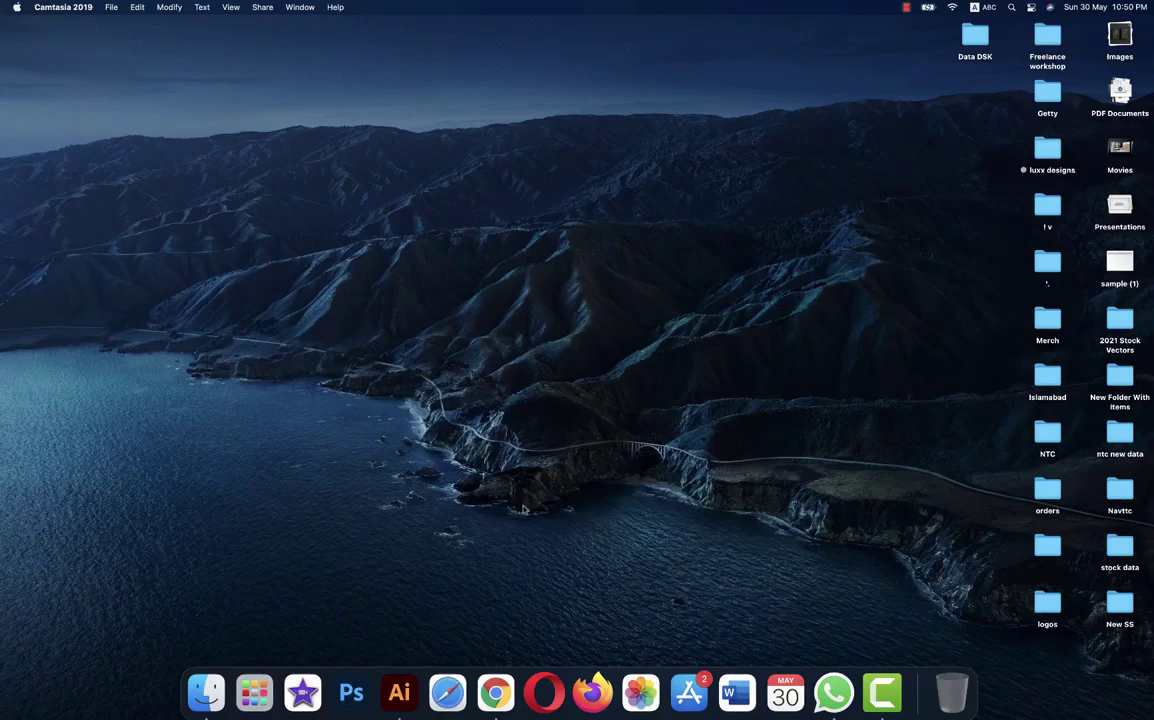
Launch Illustrator and create a blank 1366 × 768 px RGB document from the Common preset.
click(399, 692)
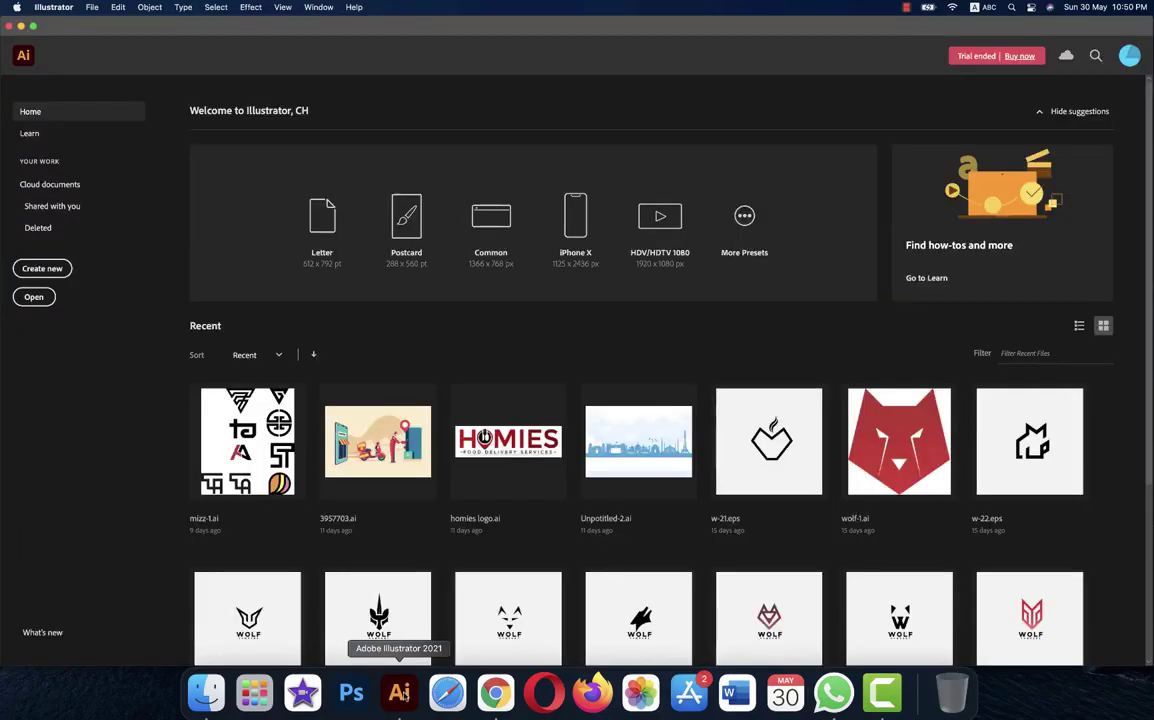
click(45, 267)
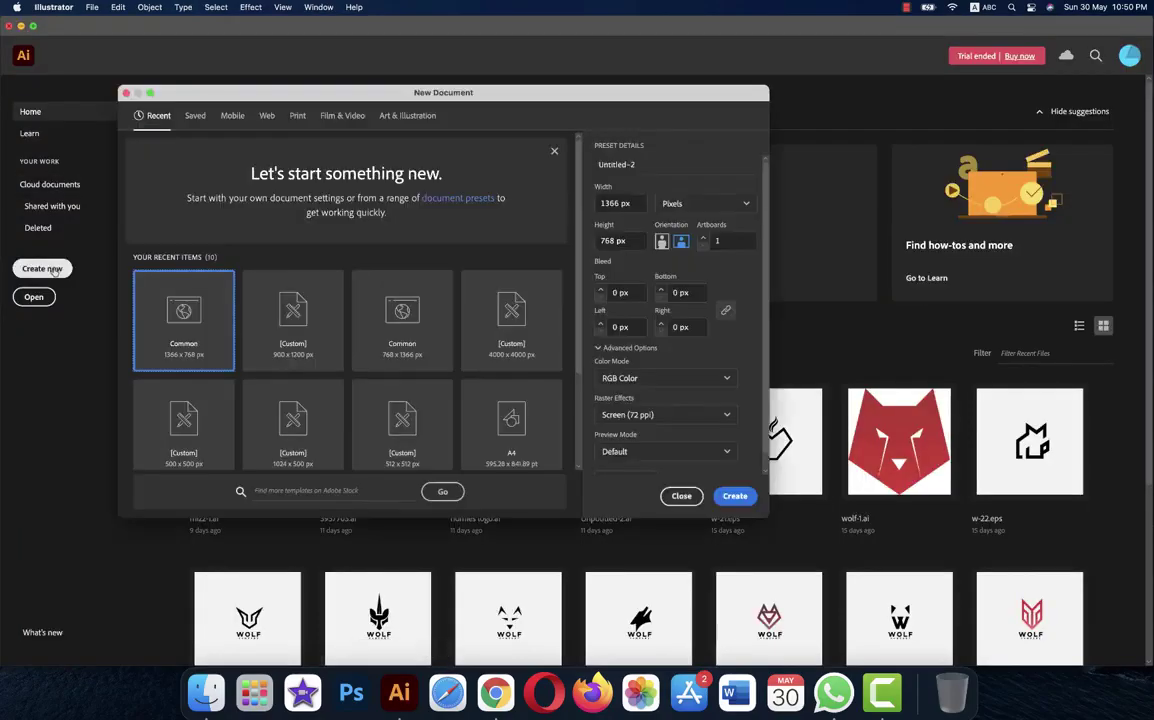
click(733, 497)
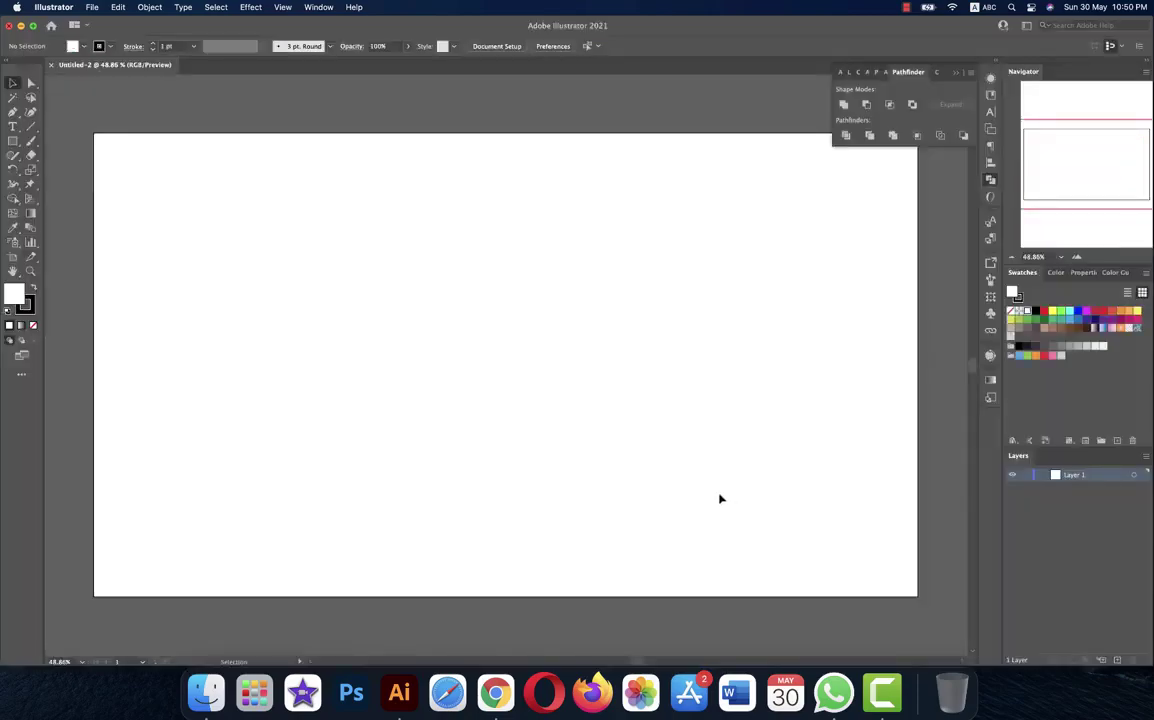
Draw a stroke-less black circle on the artboard and shift it up-left.
click(153, 49)
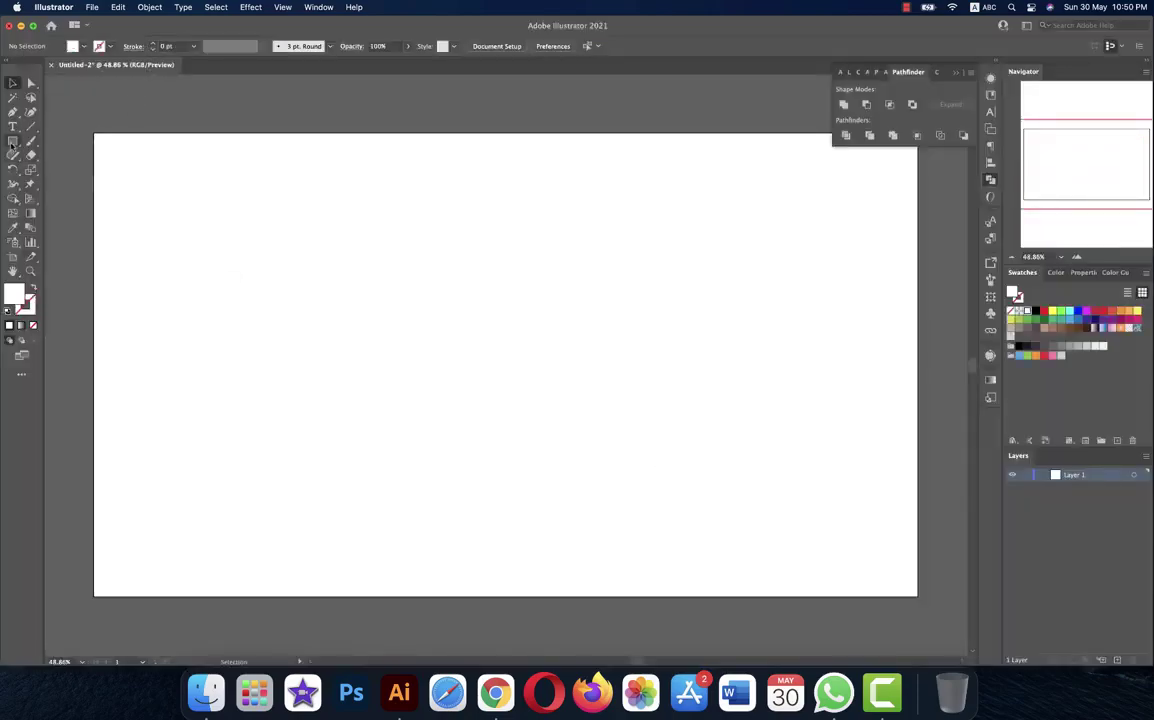
drag(13, 141, 69, 213)
mouse_move(438, 265)
mouse_down()
mouse_move(556, 403)
mouse_move(637, 463)
mouse_up()
click(1019, 346)
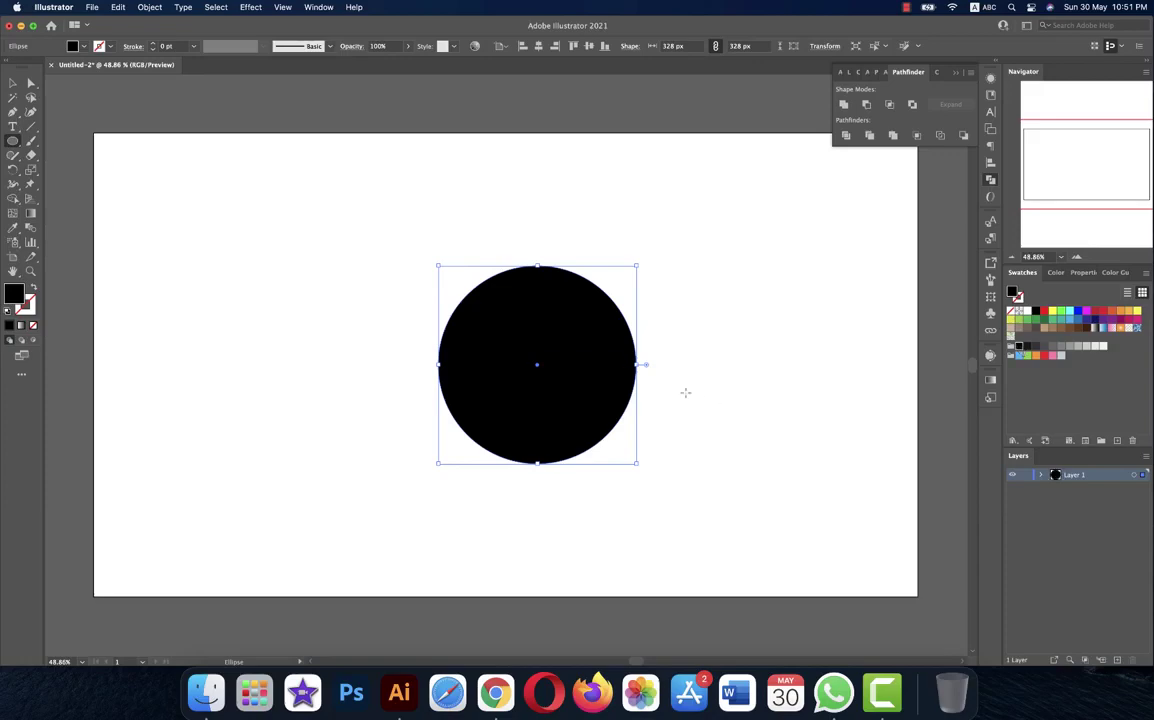
key(v)
drag(603, 376, 557, 358)
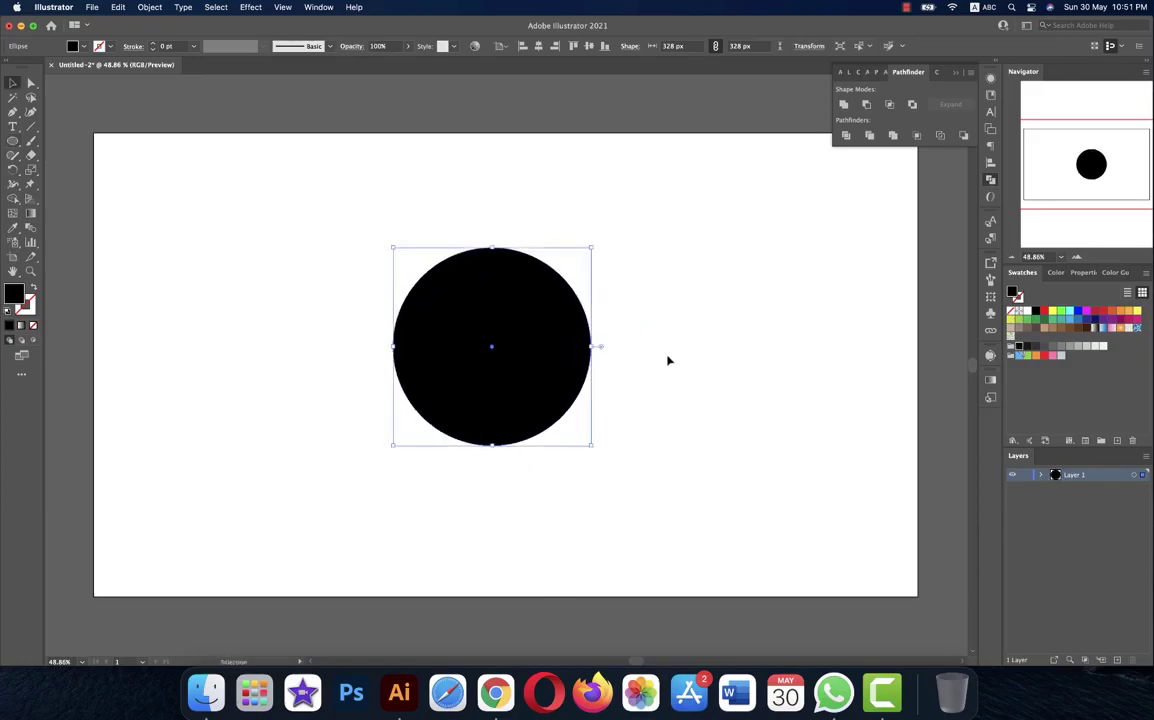
Draw a square, rotate it 45° into a red diamond over the circle's lower half.
drag(13, 141, 60, 139)
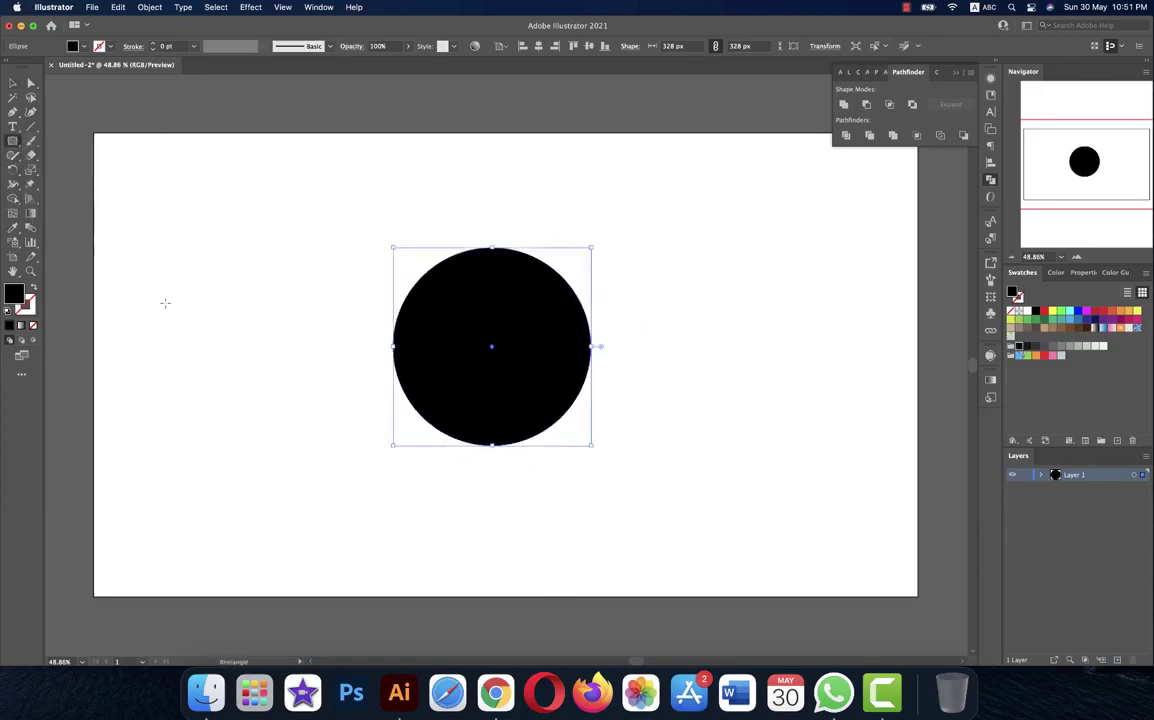
drag(165, 302, 338, 470)
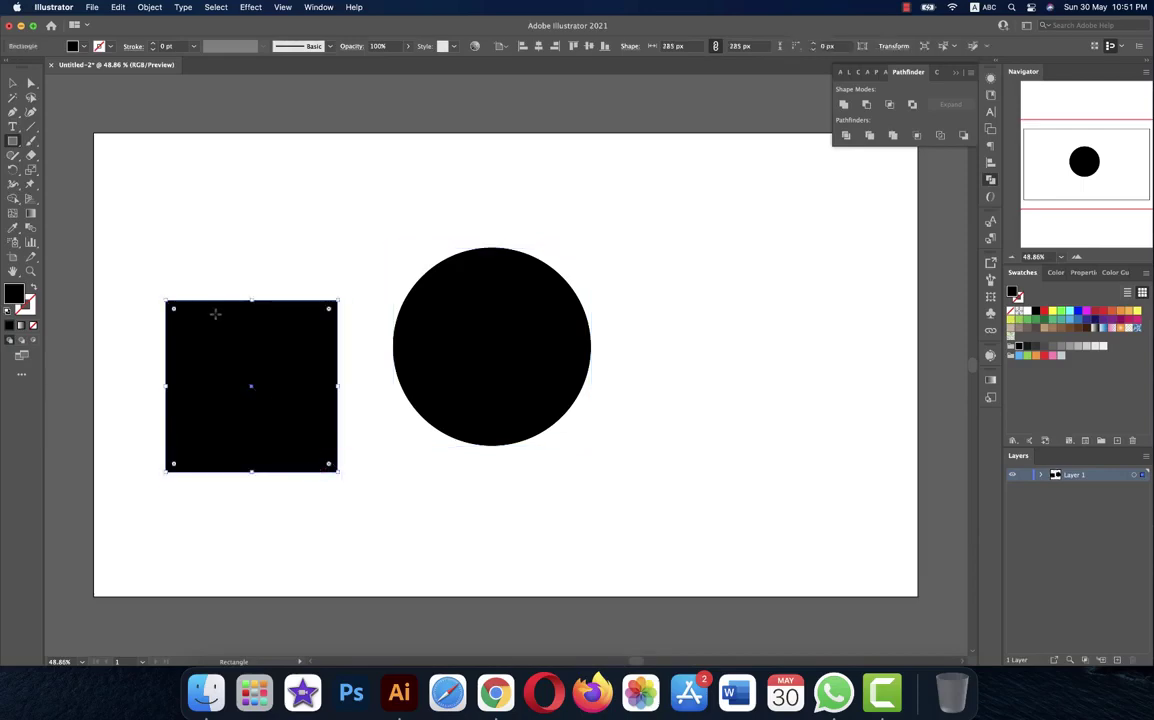
key(v)
drag(343, 299, 372, 386)
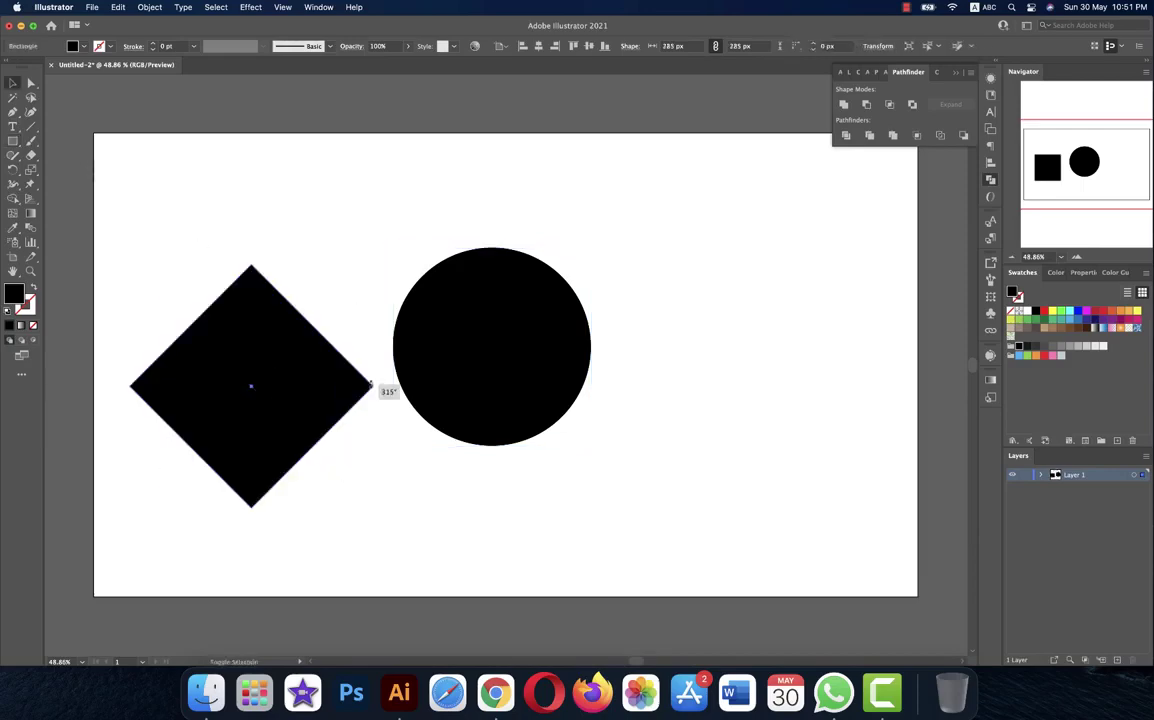
click(1046, 313)
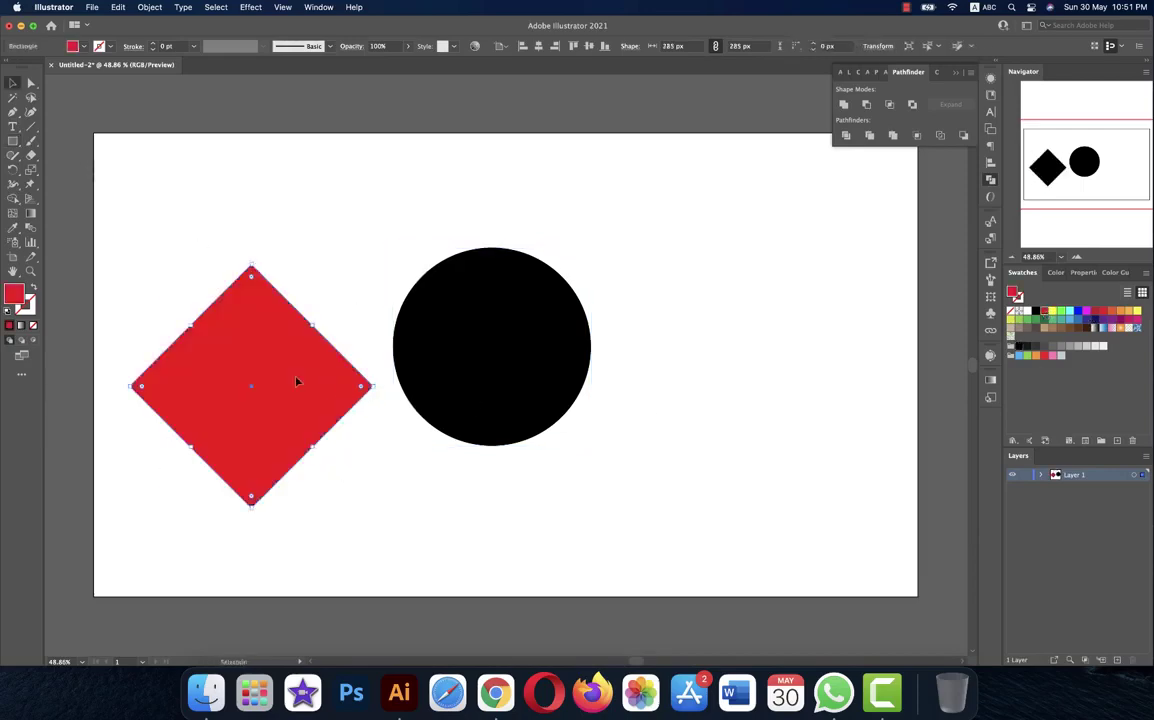
drag(296, 381, 536, 450)
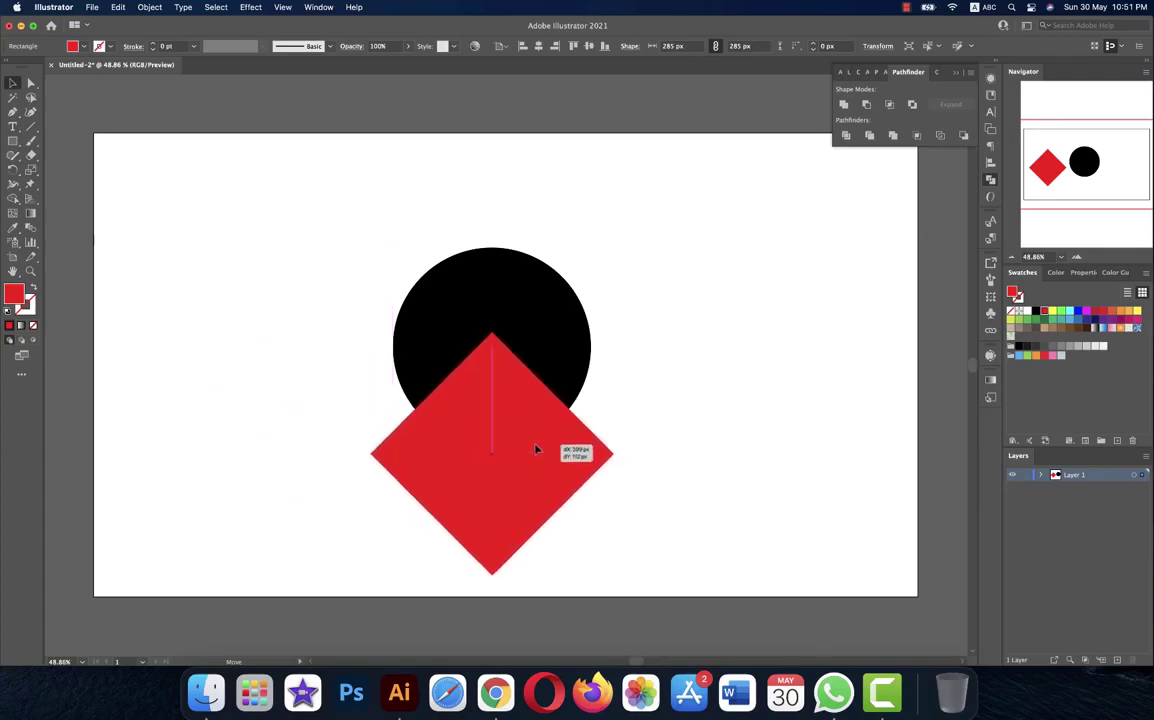
drag(536, 450, 536, 464)
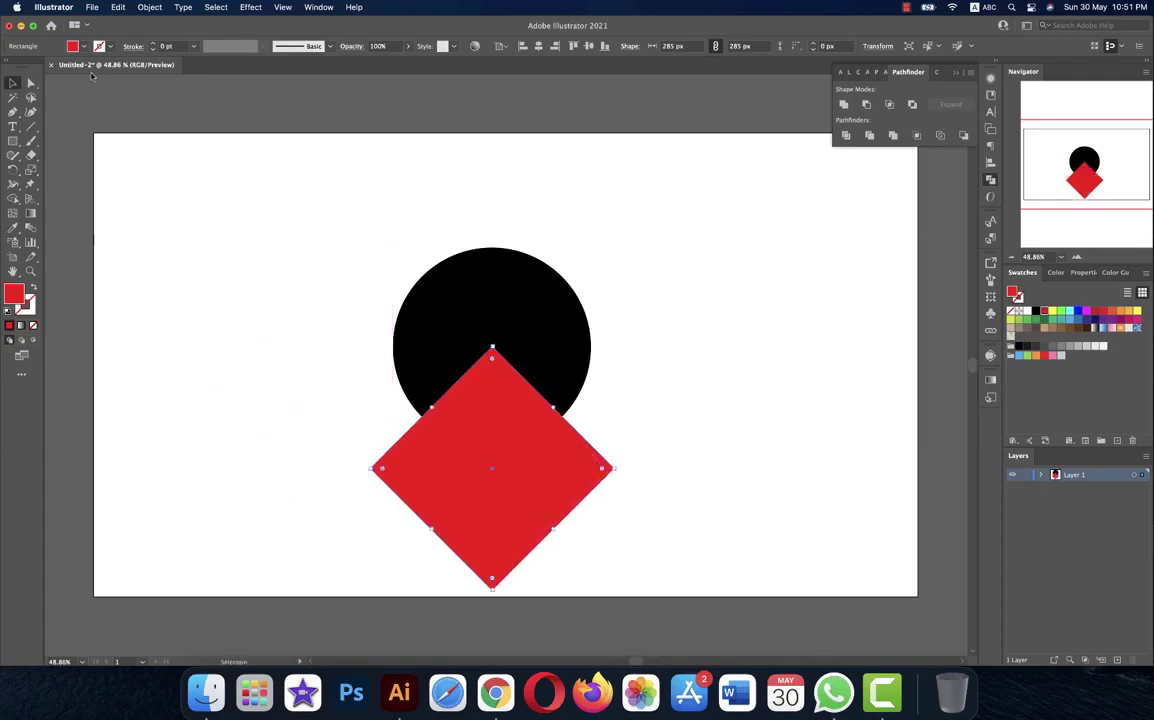
Turn the diamond into a hollow red outline with a 44 pt stroke.
click(32, 288)
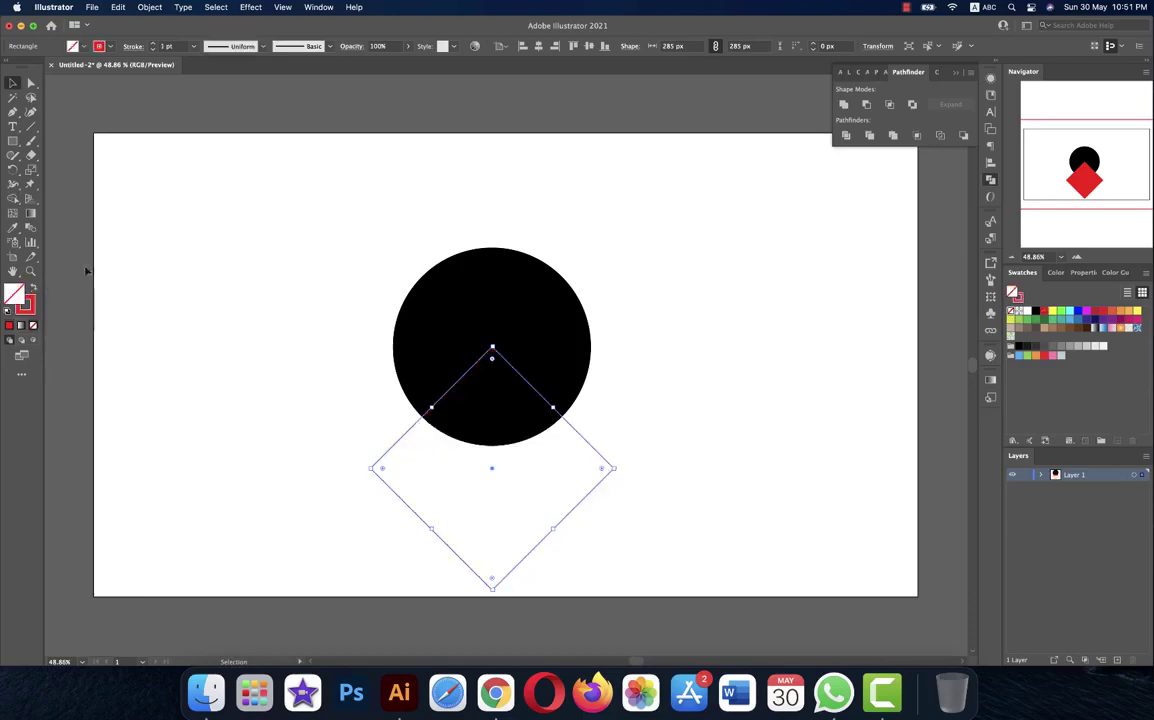
click(153, 46)
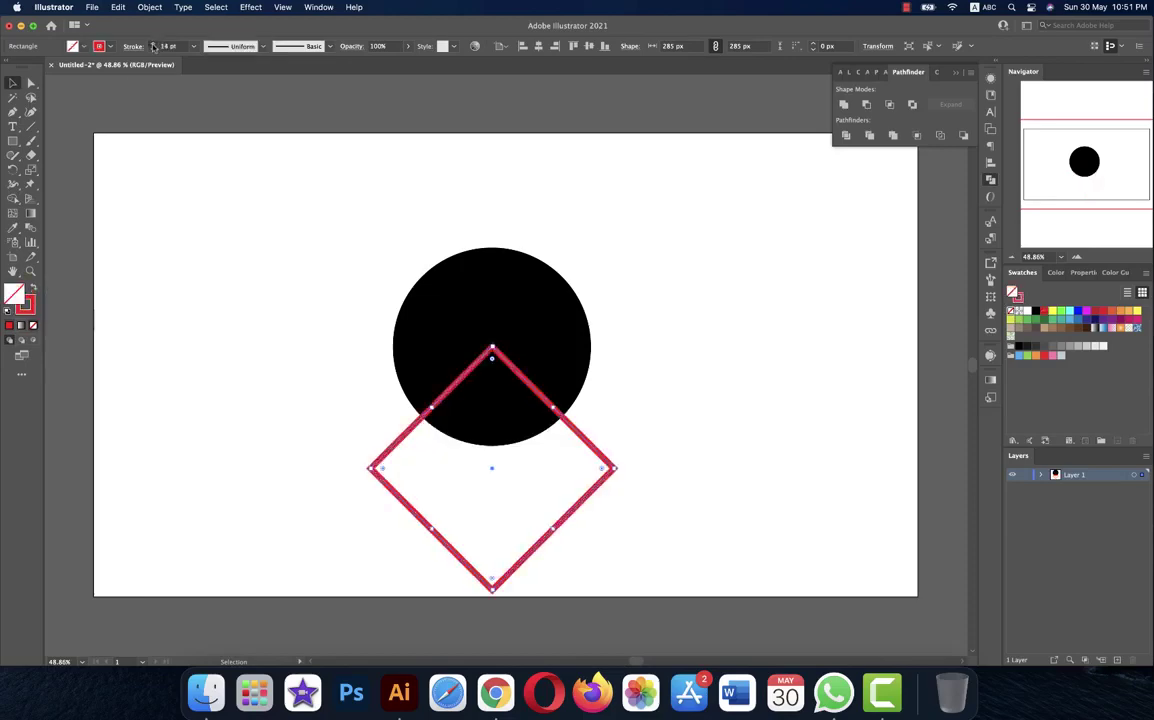
click(153, 46)
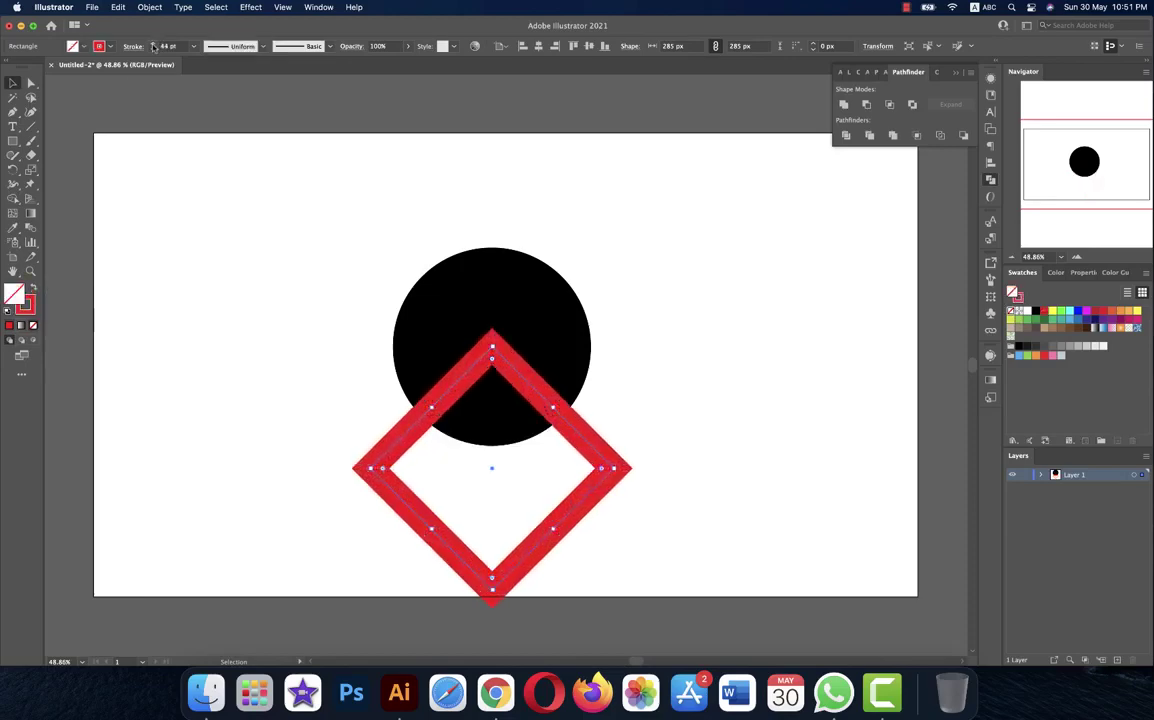
click(665, 338)
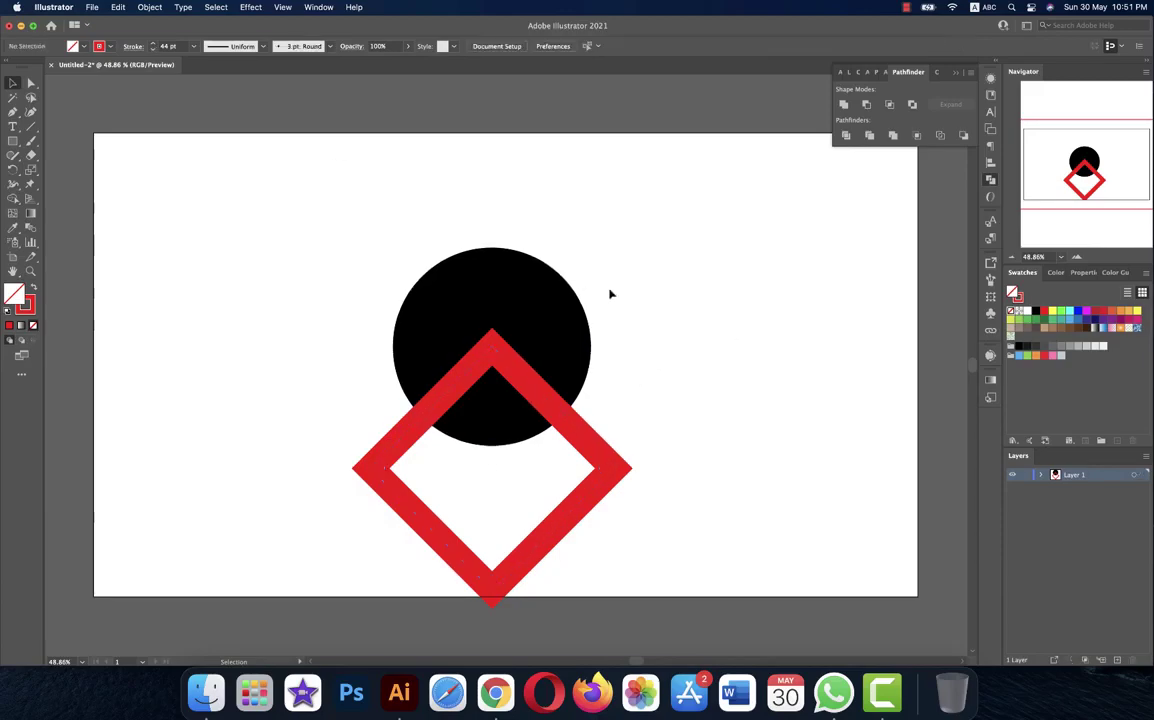
drag(610, 294, 500, 399)
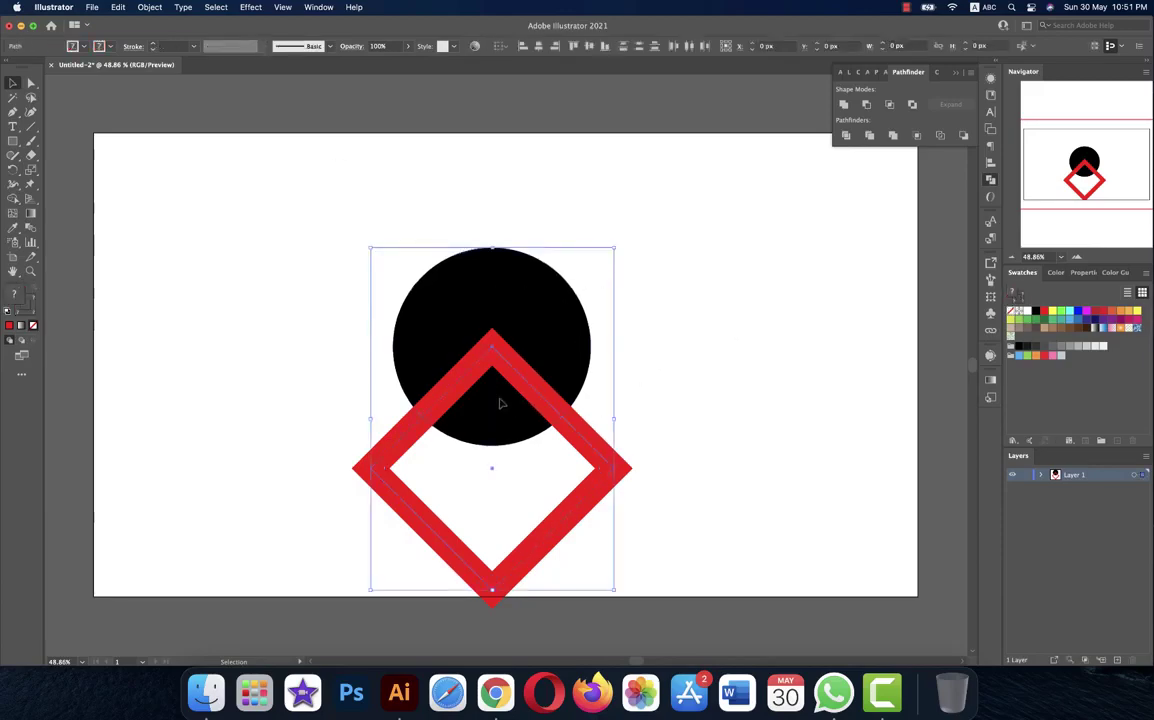
click(716, 344)
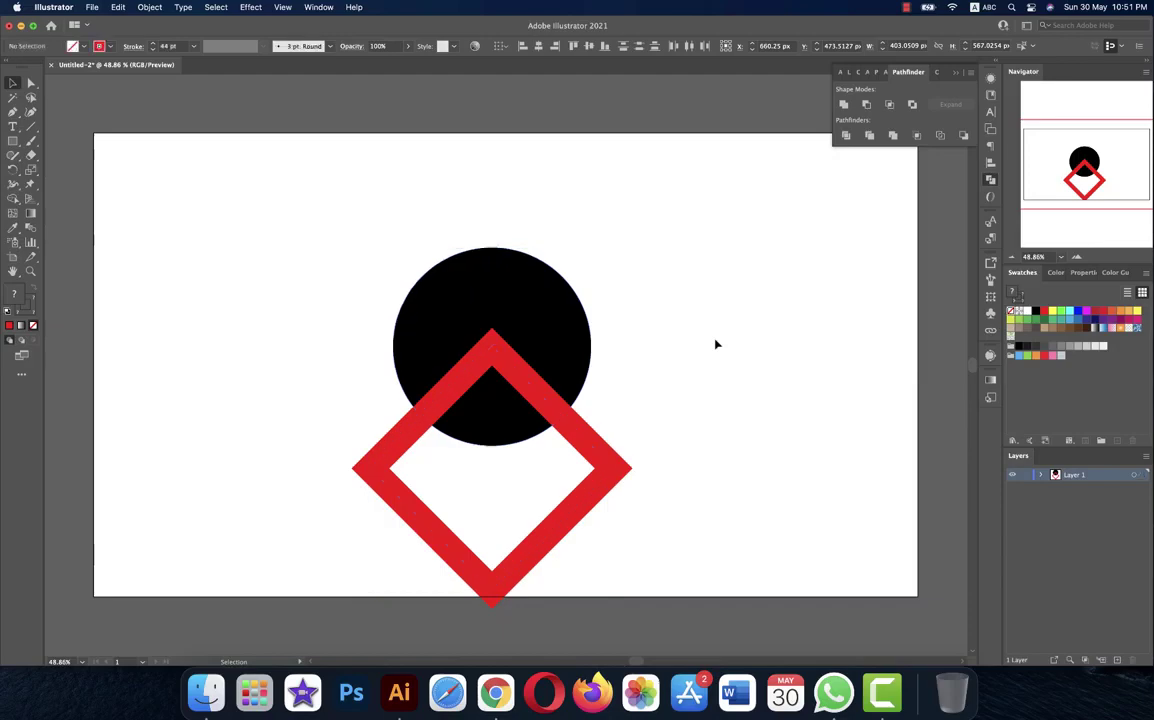
Draw a red bent path from the diamond's top corner up-left, then nudge the logo up-right.
click(12, 112)
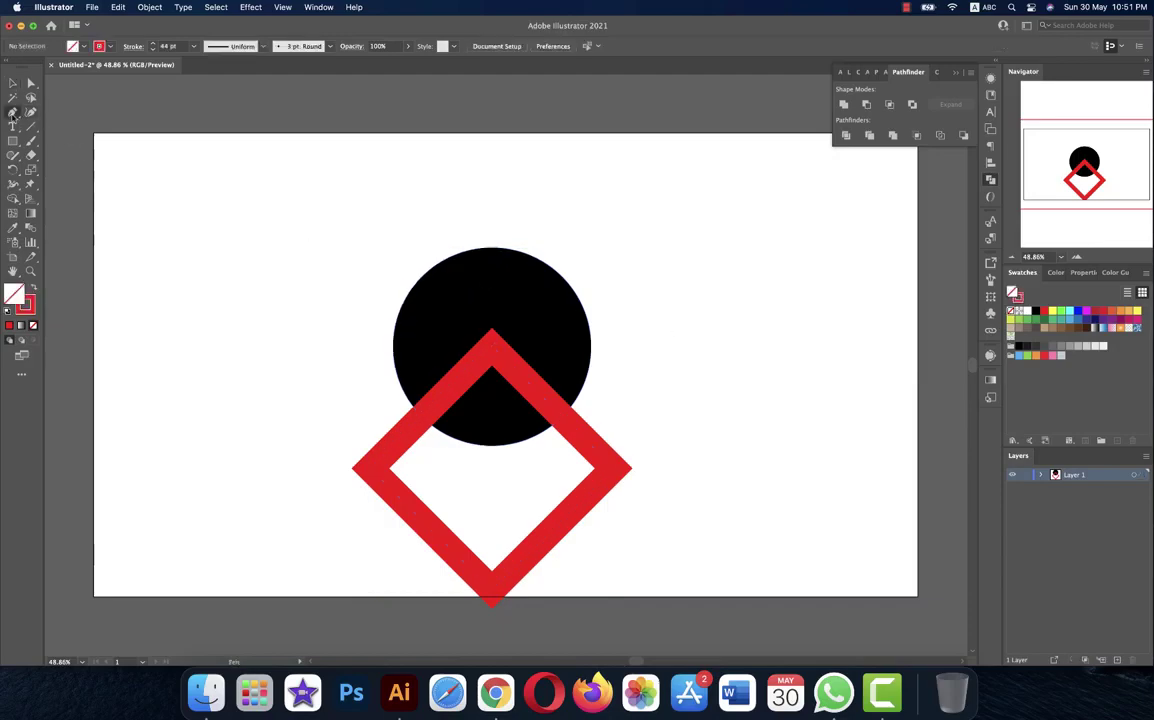
click(492, 348)
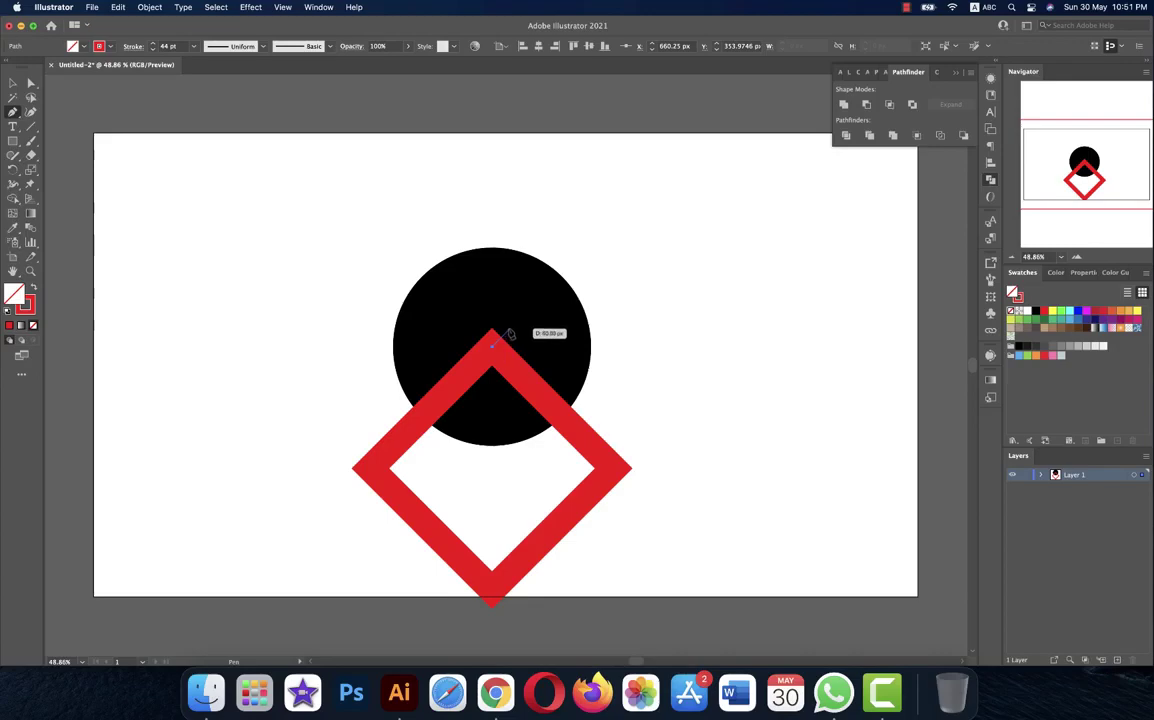
click(508, 333)
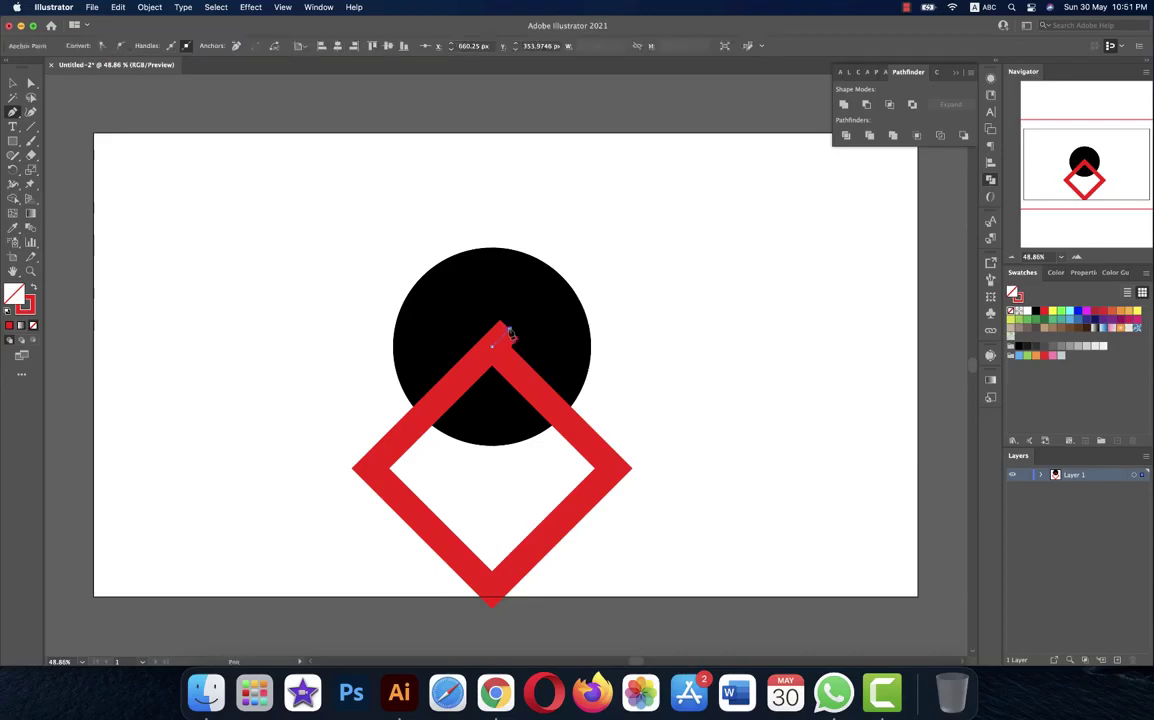
click(412, 238)
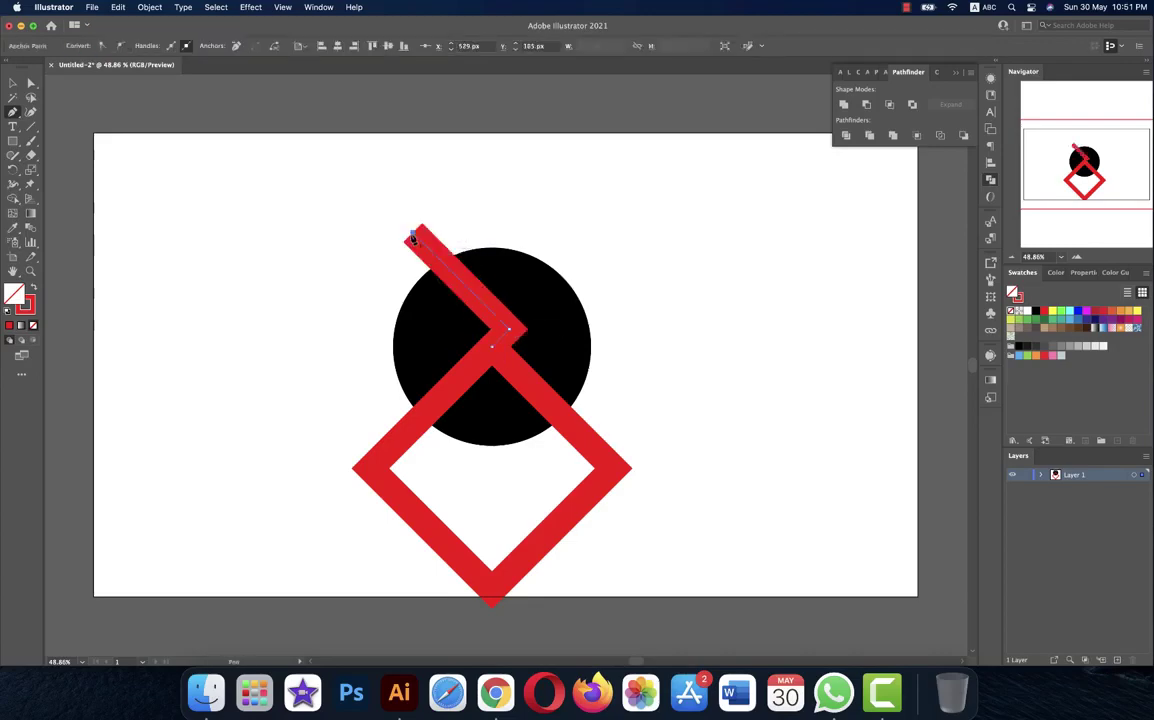
key(v)
click(194, 248)
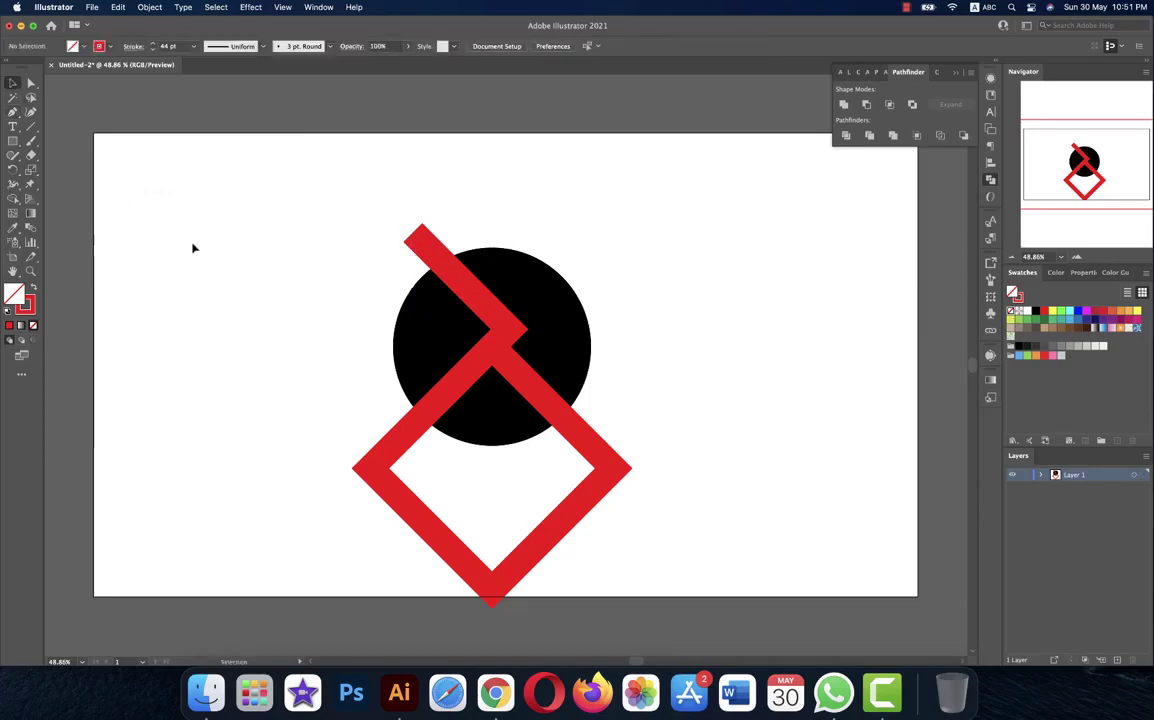
mouse_move(196, 235)
mouse_down()
mouse_move(560, 415)
mouse_move(561, 386)
mouse_up()
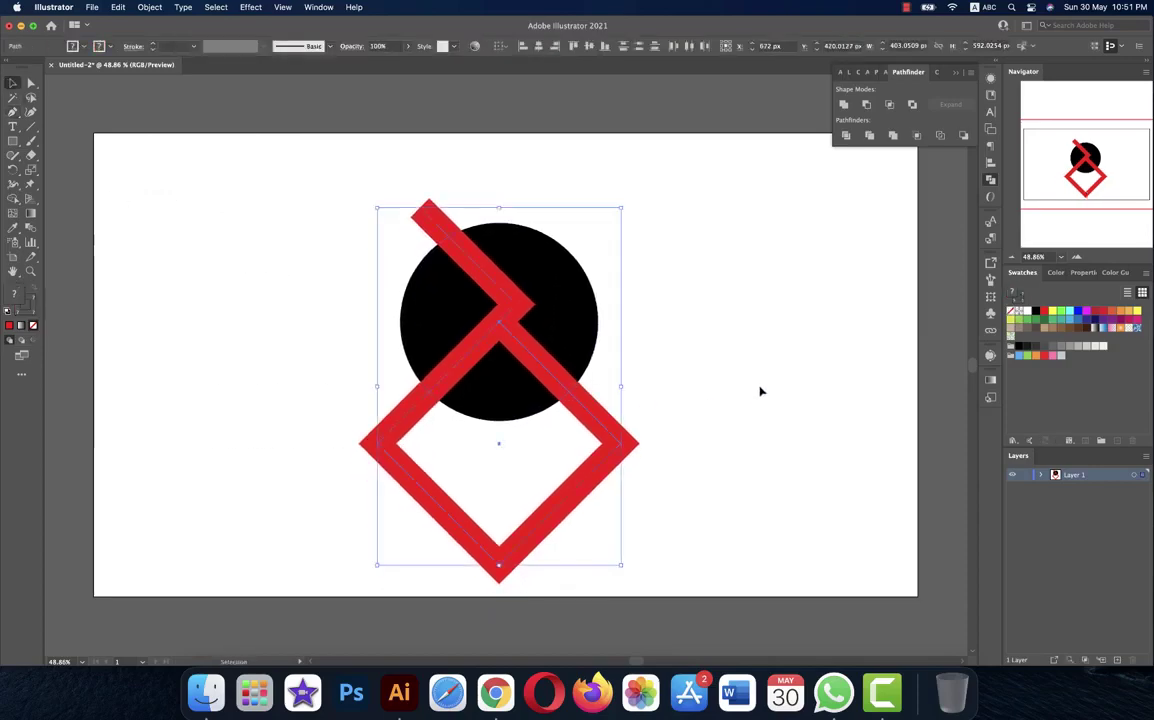
click(760, 391)
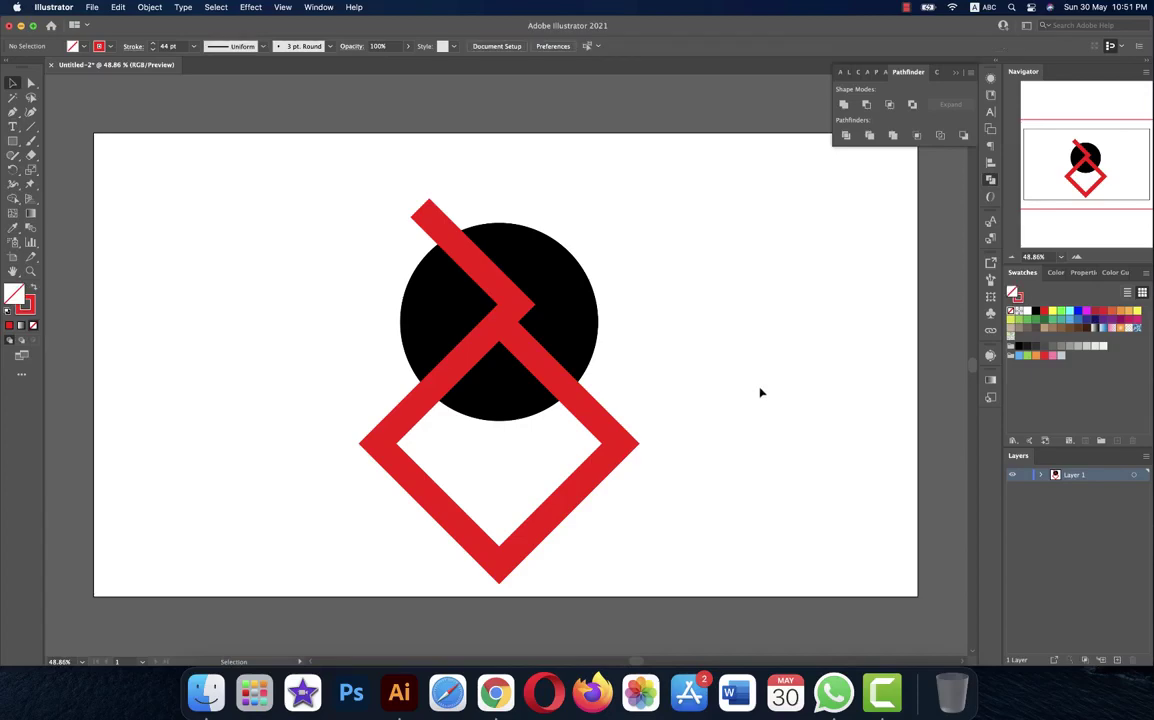
Make a small red square, duplicate it into a 2×2 window inside the circle, and select all artwork.
click(17, 143)
drag(224, 288, 267, 331)
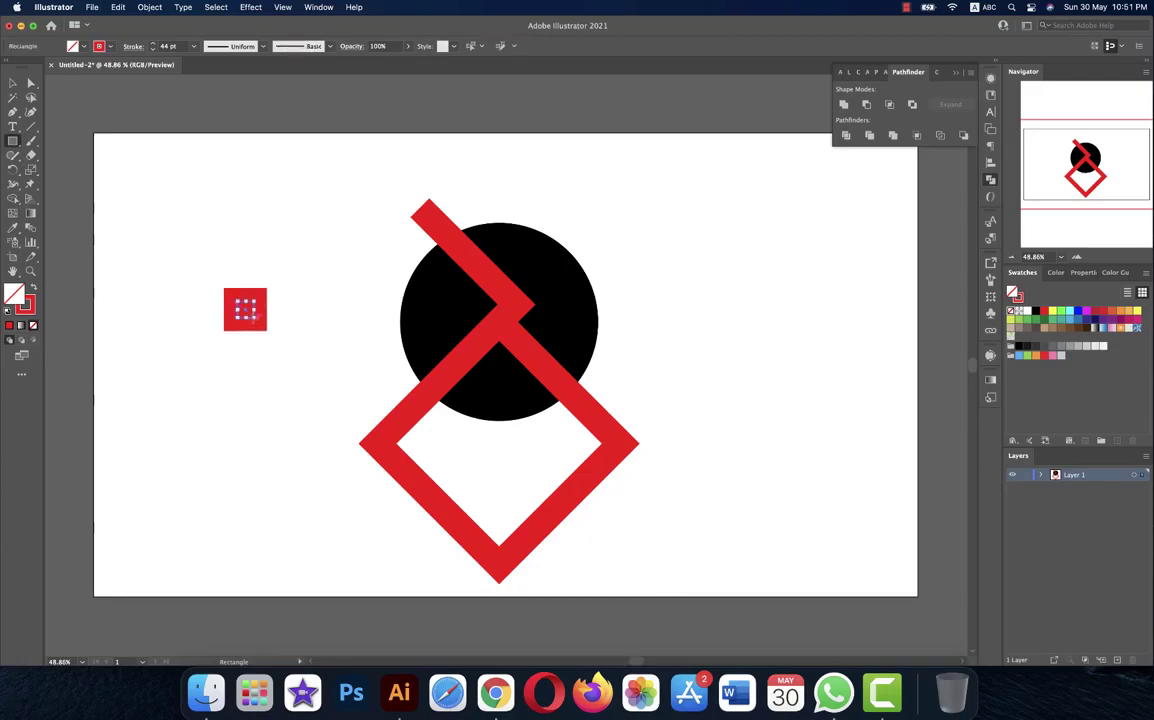
click(33, 287)
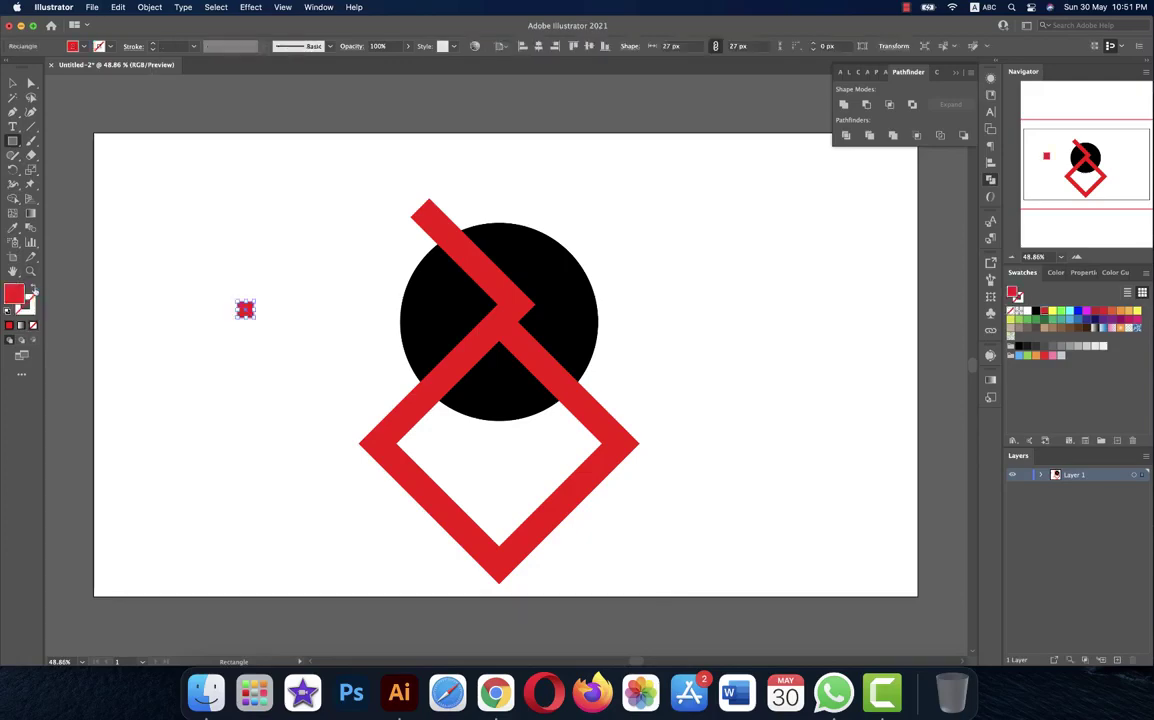
click(13, 83)
mouse_move(248, 315)
mouse_down()
mouse_move(287, 380)
mouse_move(310, 379)
mouse_move(308, 402)
mouse_up()
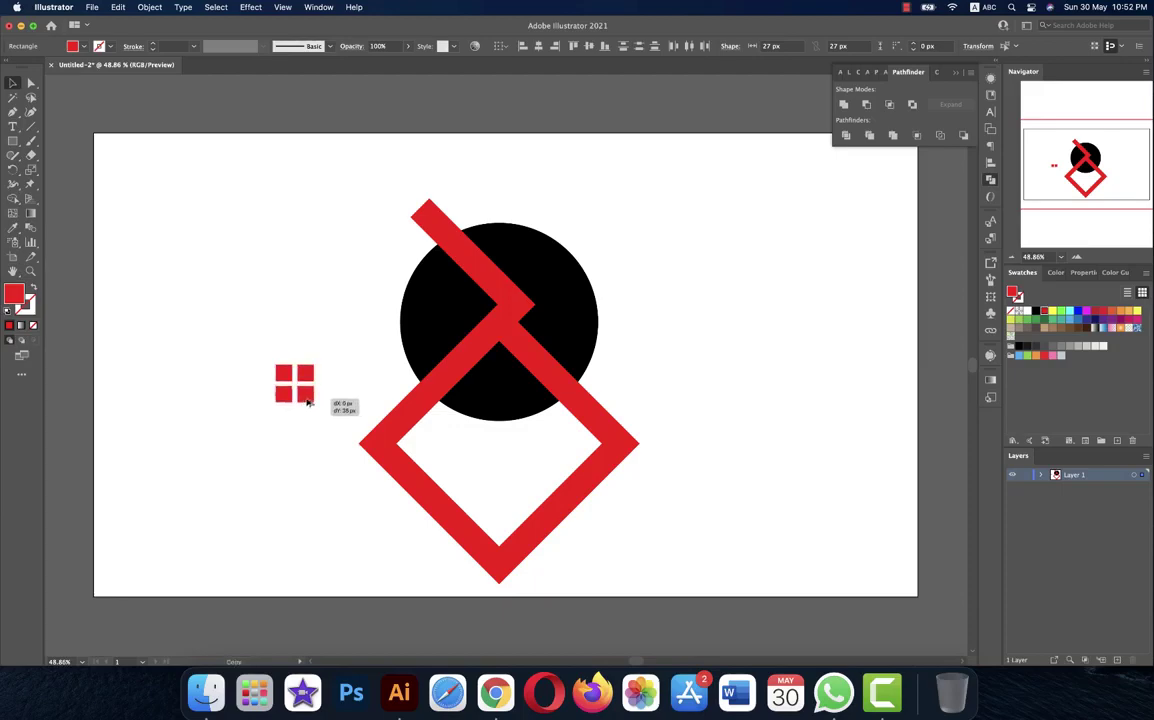
mouse_move(250, 348)
mouse_down()
mouse_move(316, 418)
mouse_move(305, 391)
mouse_move(507, 398)
mouse_up()
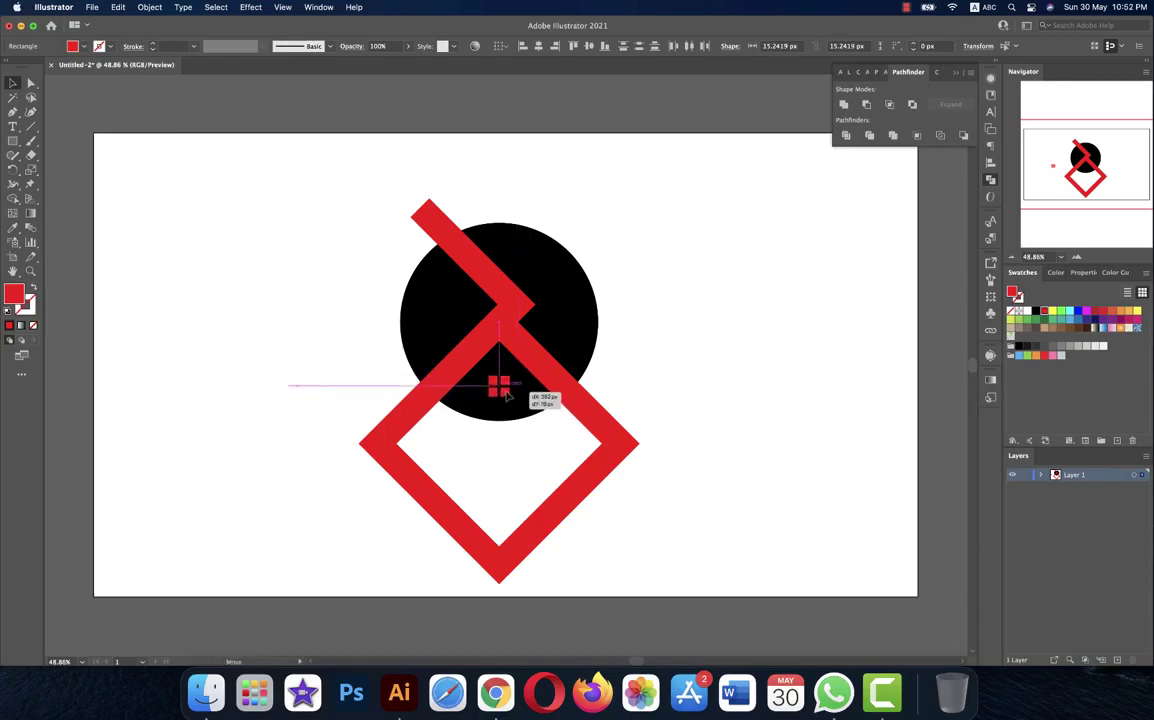
drag(507, 397, 507, 398)
click(634, 327)
drag(290, 193, 687, 555)
Expand the artwork's strokes into filled shapes.
click(152, 7)
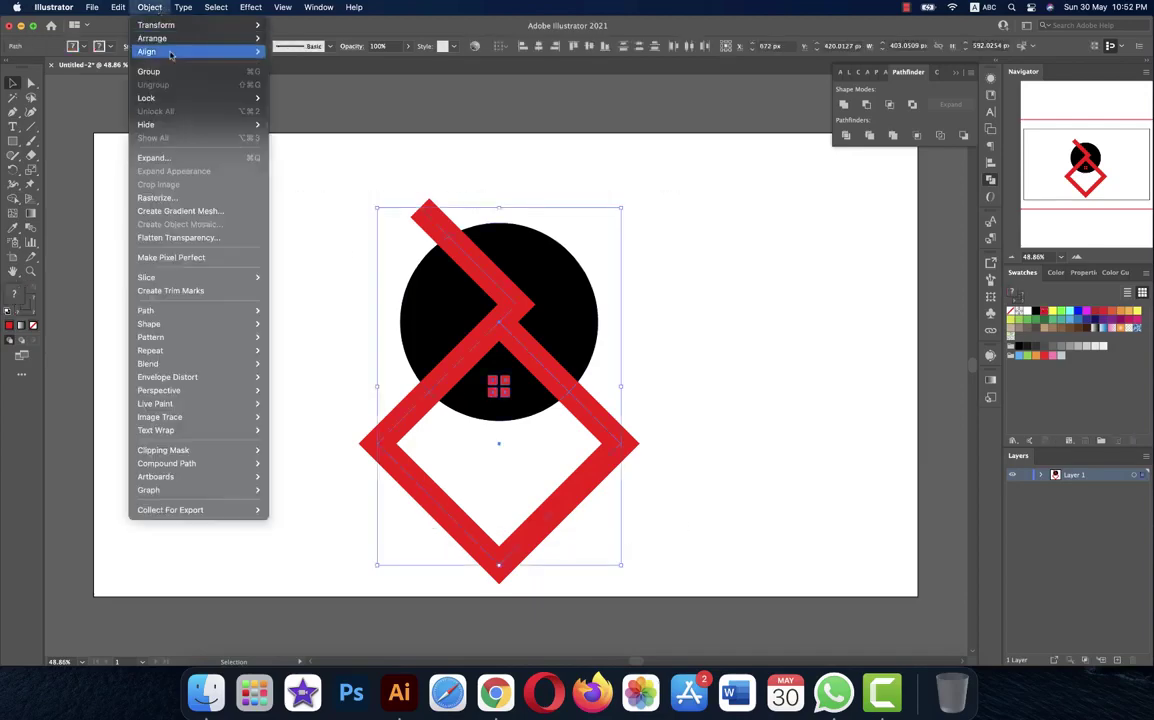
click(162, 144)
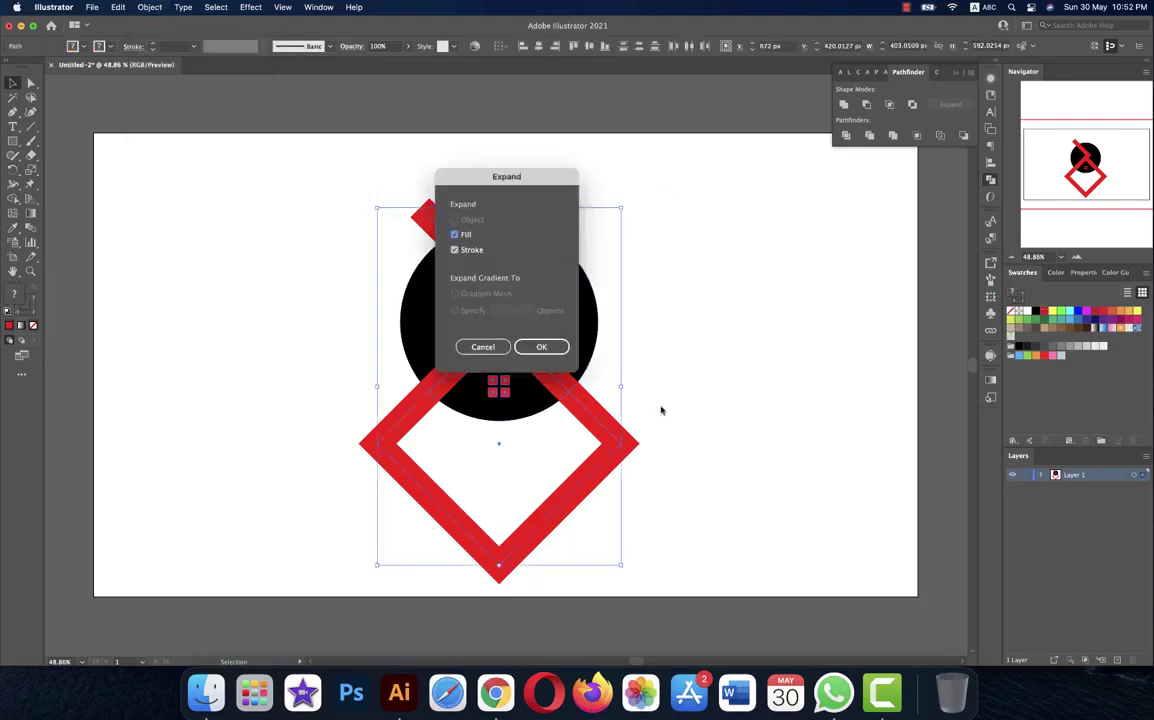
click(540, 348)
click(767, 408)
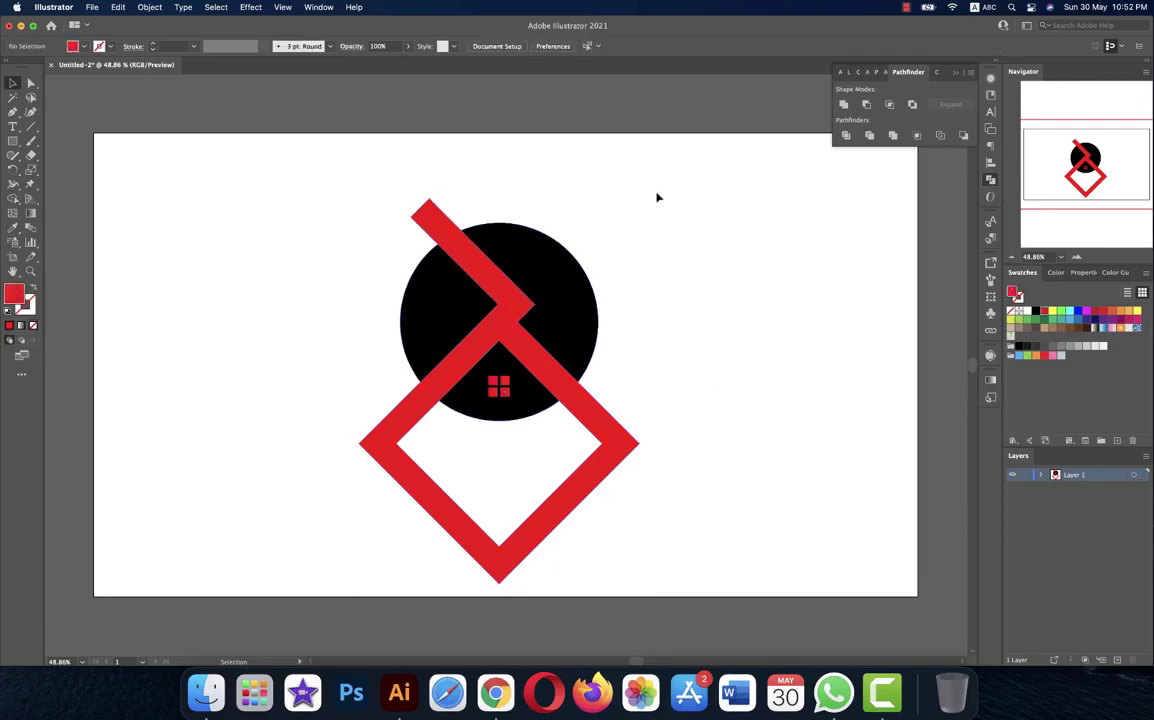
drag(657, 196, 348, 494)
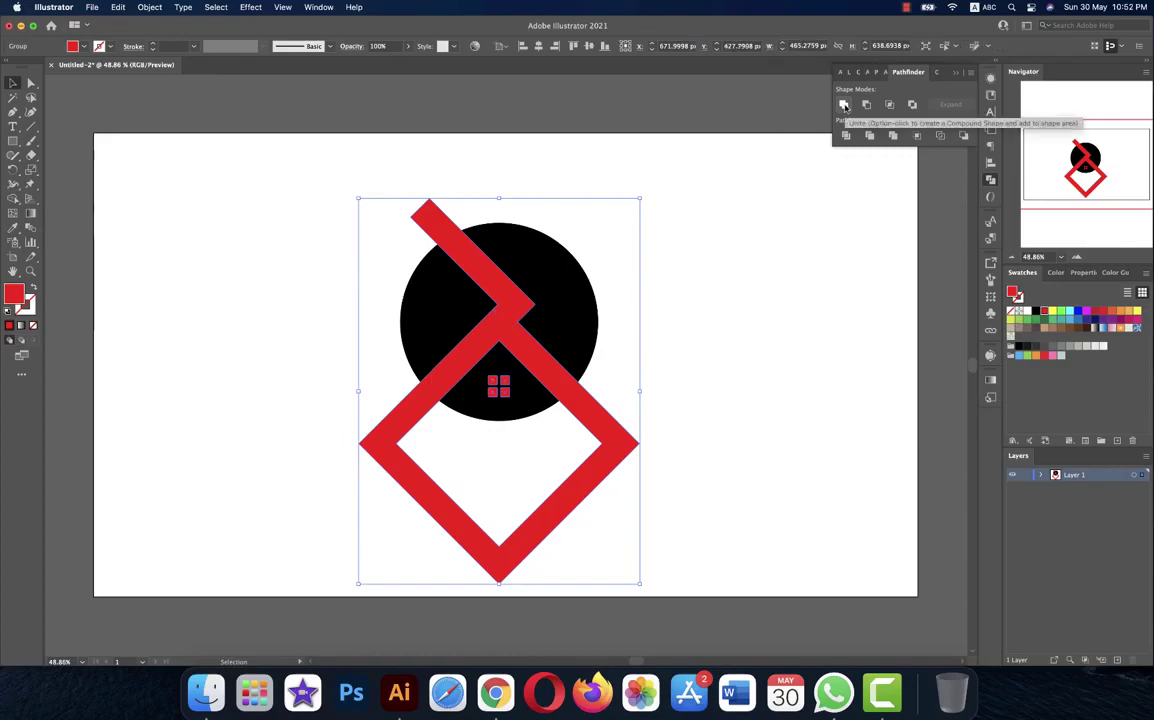
click(618, 288)
drag(661, 227, 458, 425)
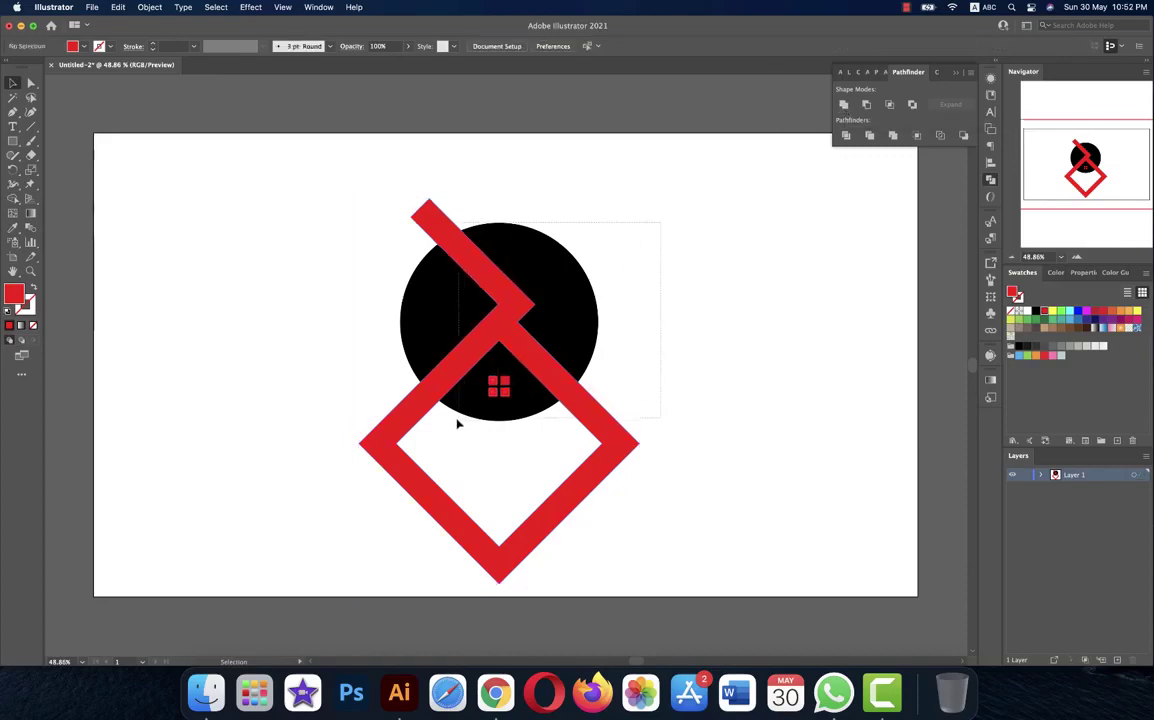
click(742, 366)
Combine the red shapes into a compound path and subtract them from the circle with Minus Front.
click(503, 292)
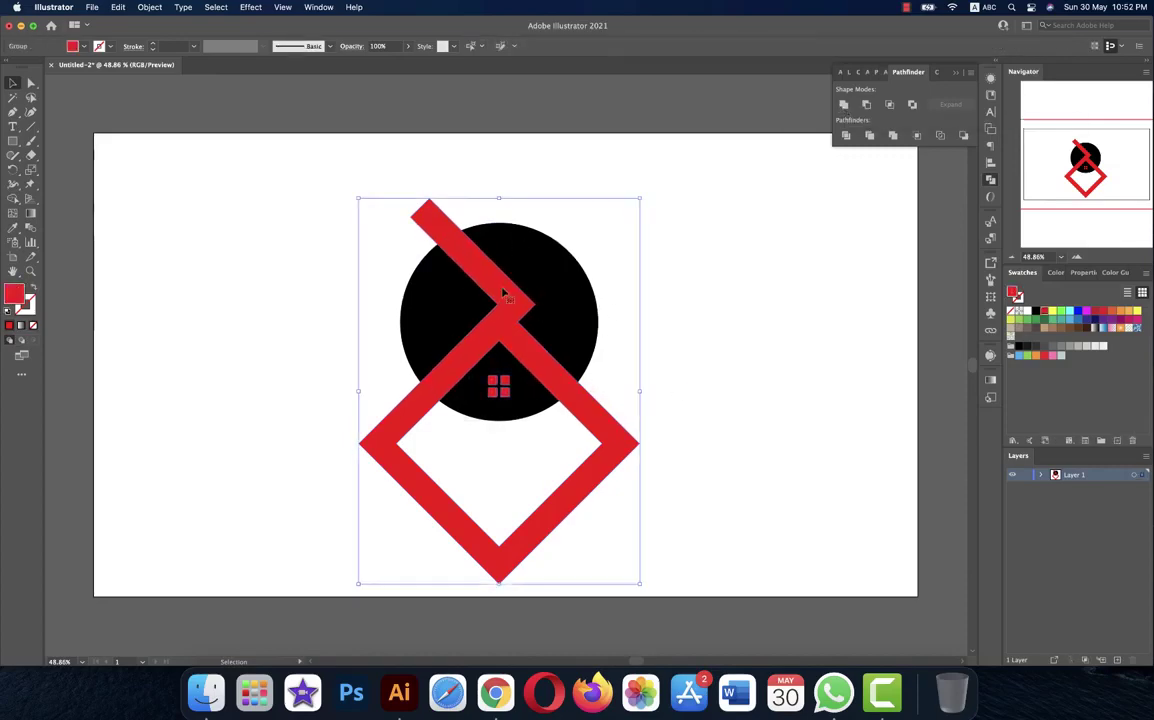
click(148, 8)
mouse_move(165, 463)
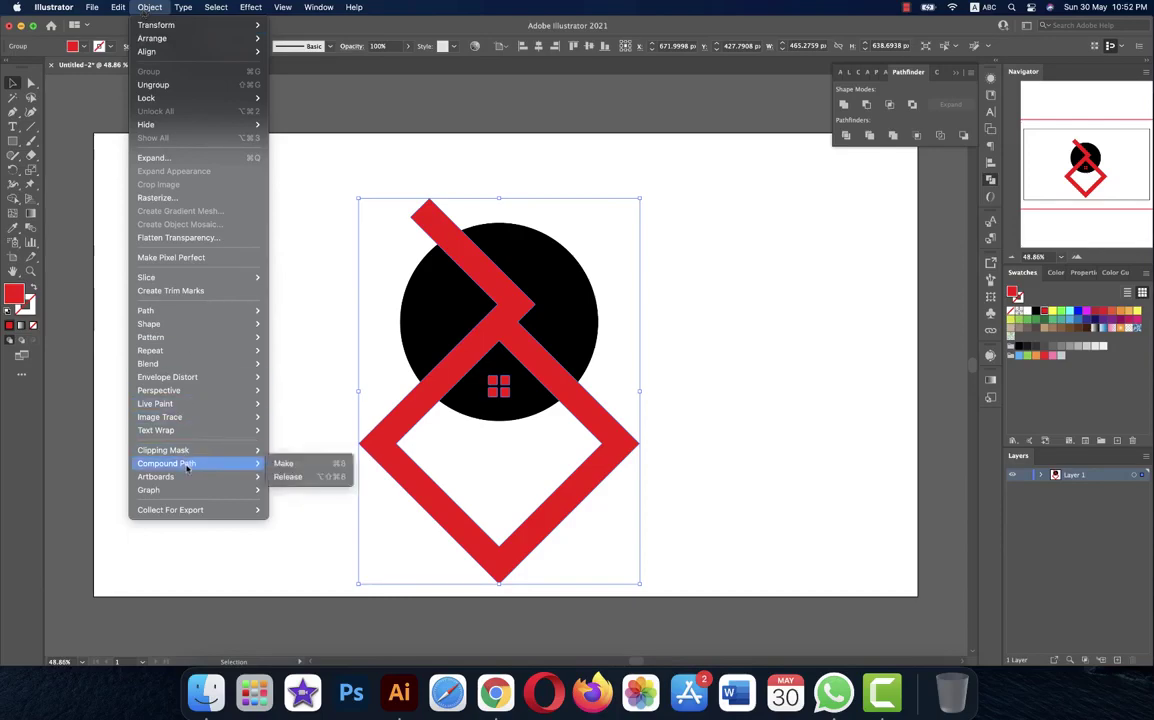
click(284, 463)
click(667, 247)
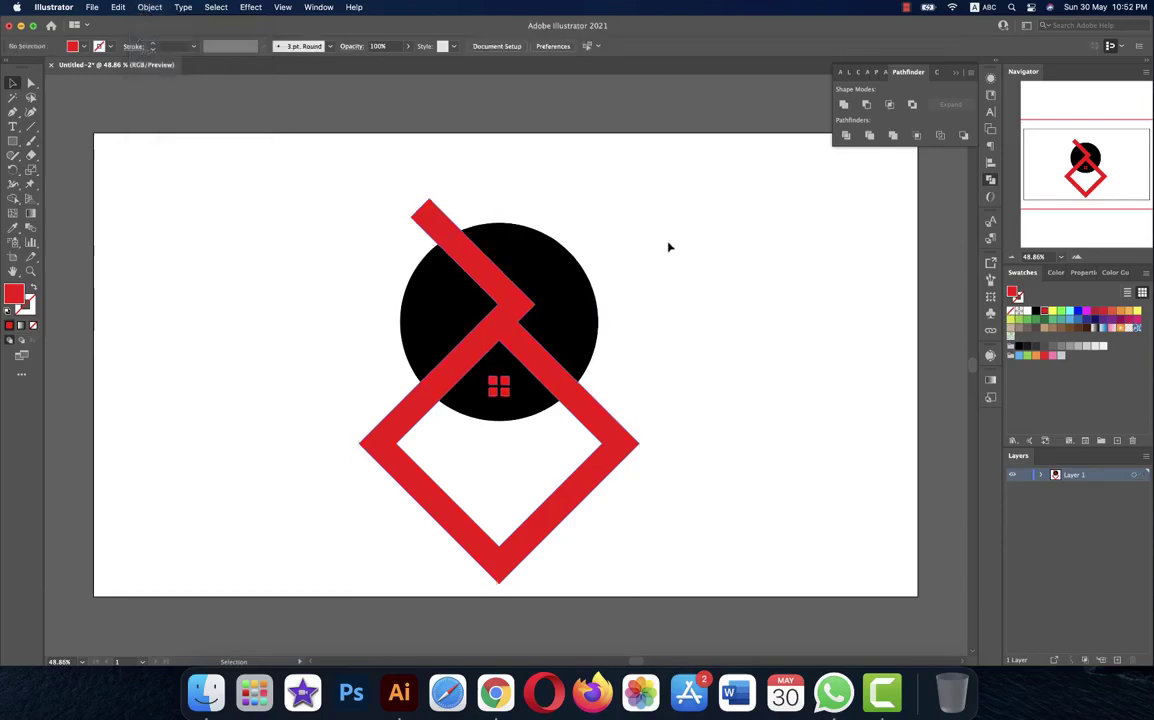
click(492, 395)
click(867, 104)
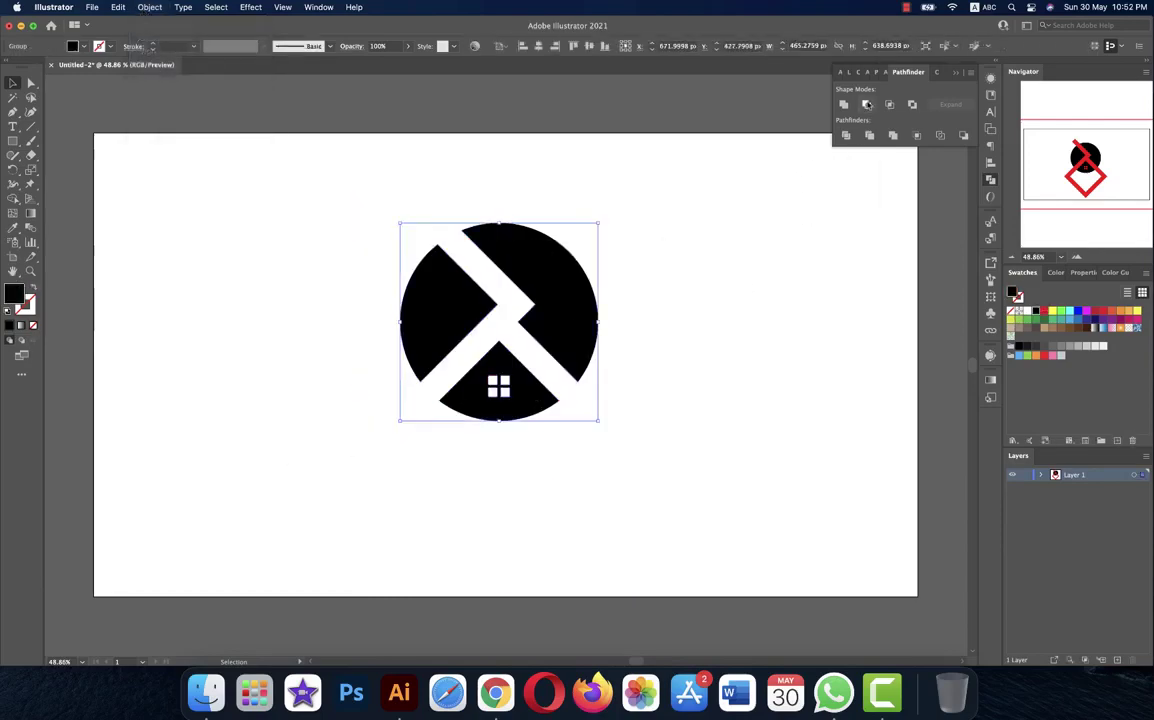
click(705, 313)
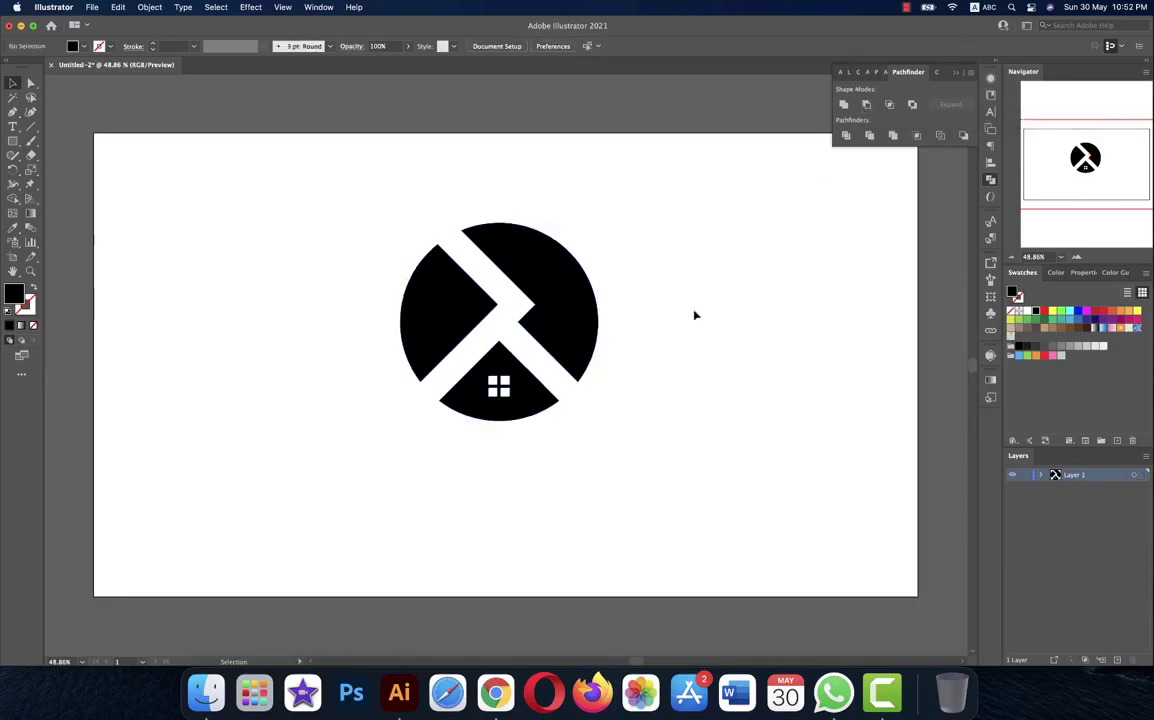
Scale the cut-out emblem down to about 247 px and nudge it up-right.
click(572, 296)
drag(597, 223, 555, 272)
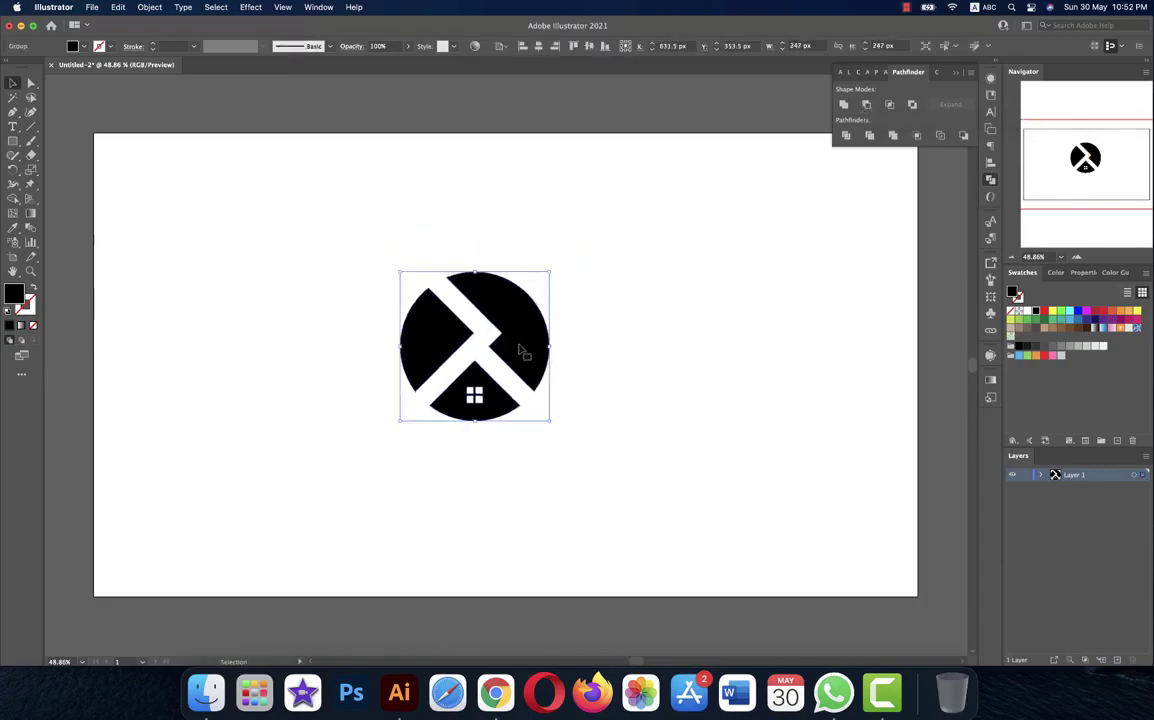
drag(523, 337, 538, 320)
click(670, 382)
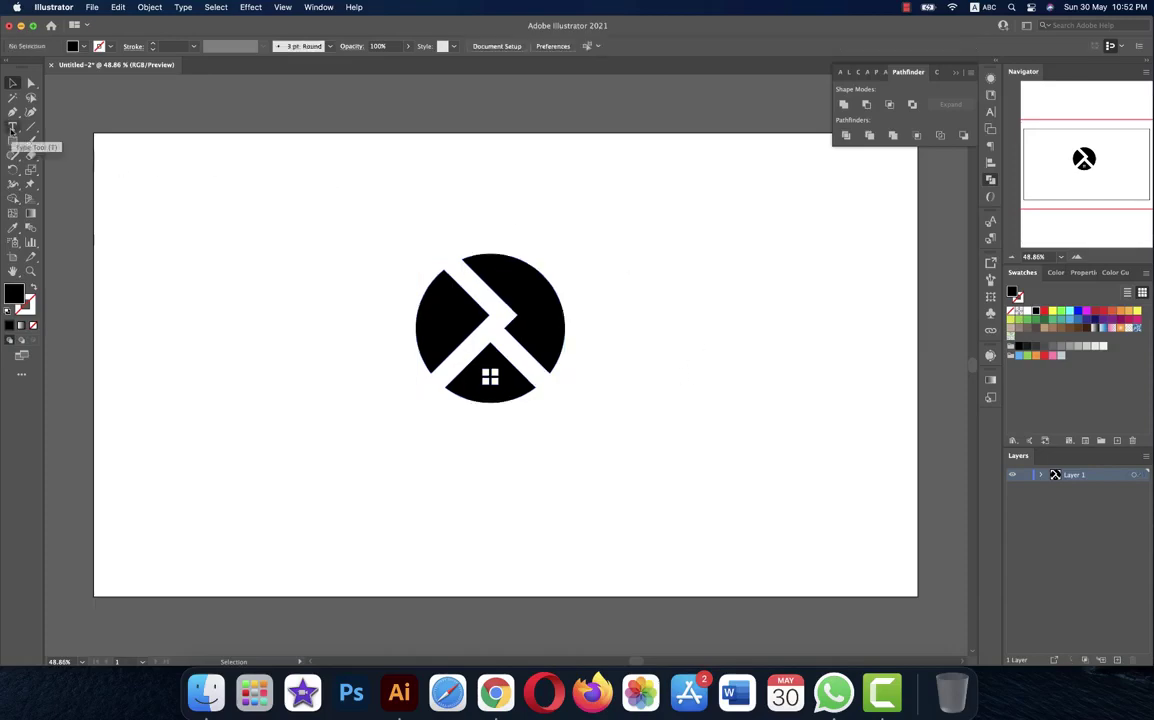
Add 'Real Estate Company' text below the logo in Antapani Extra Bold.
click(12, 126)
click(389, 470)
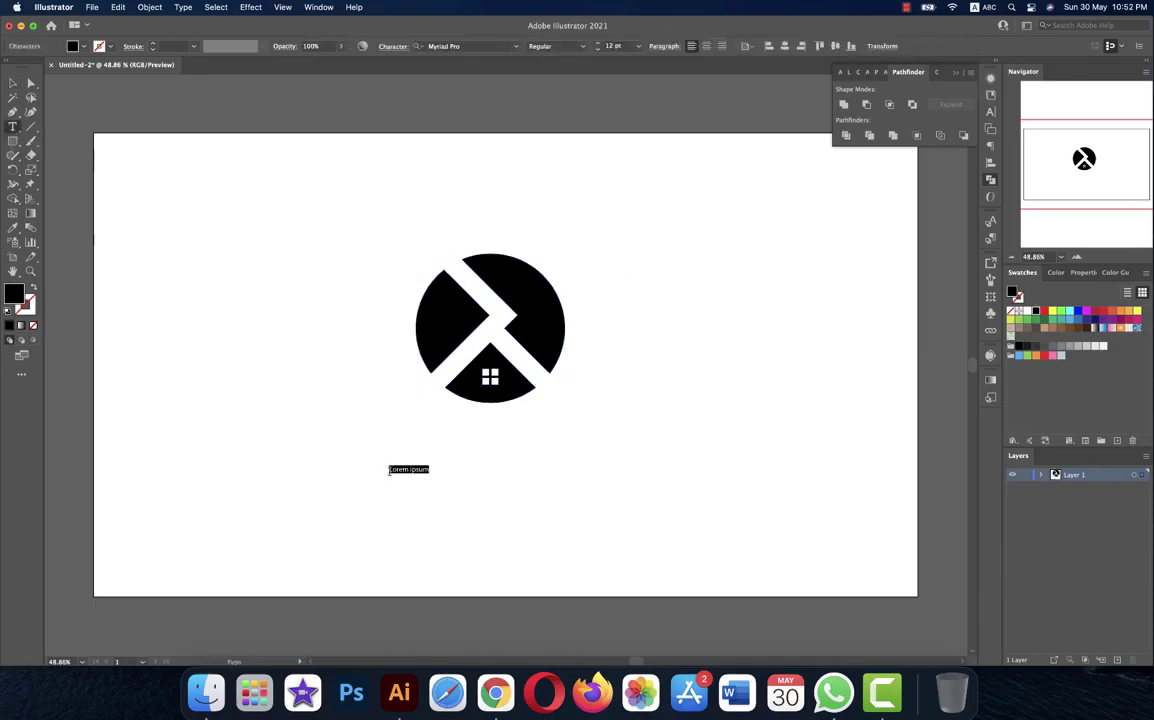
key(BackSpace)
text(Real Estate Company)
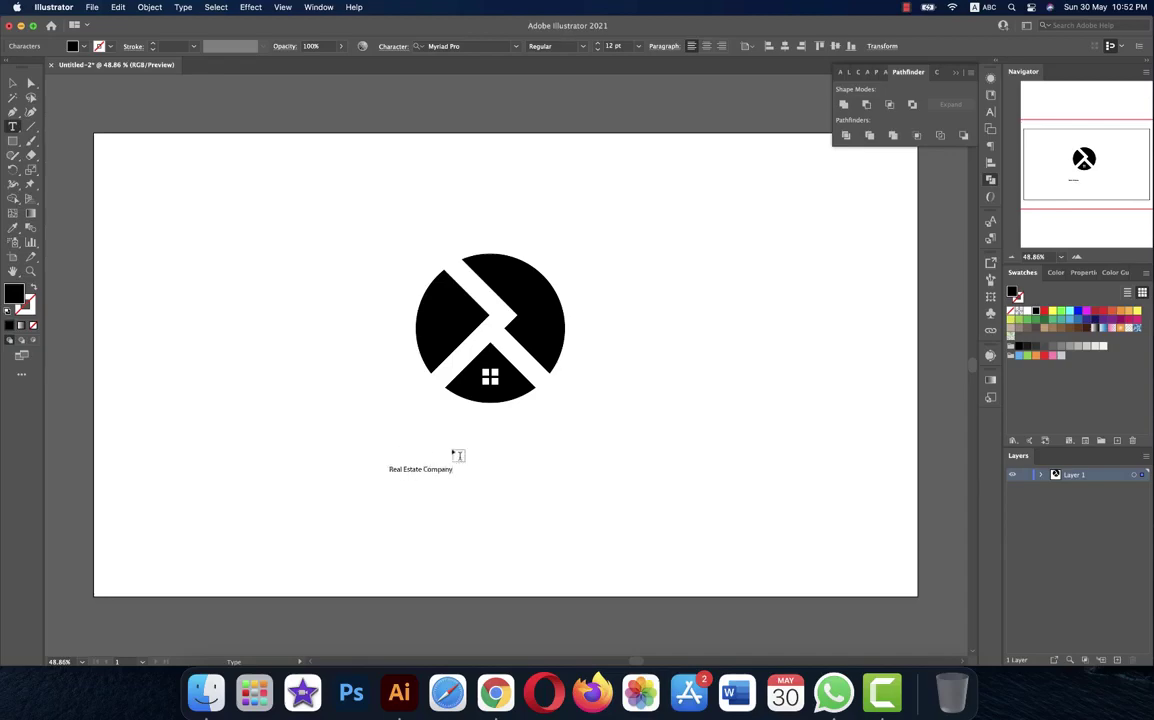
key(Escape)
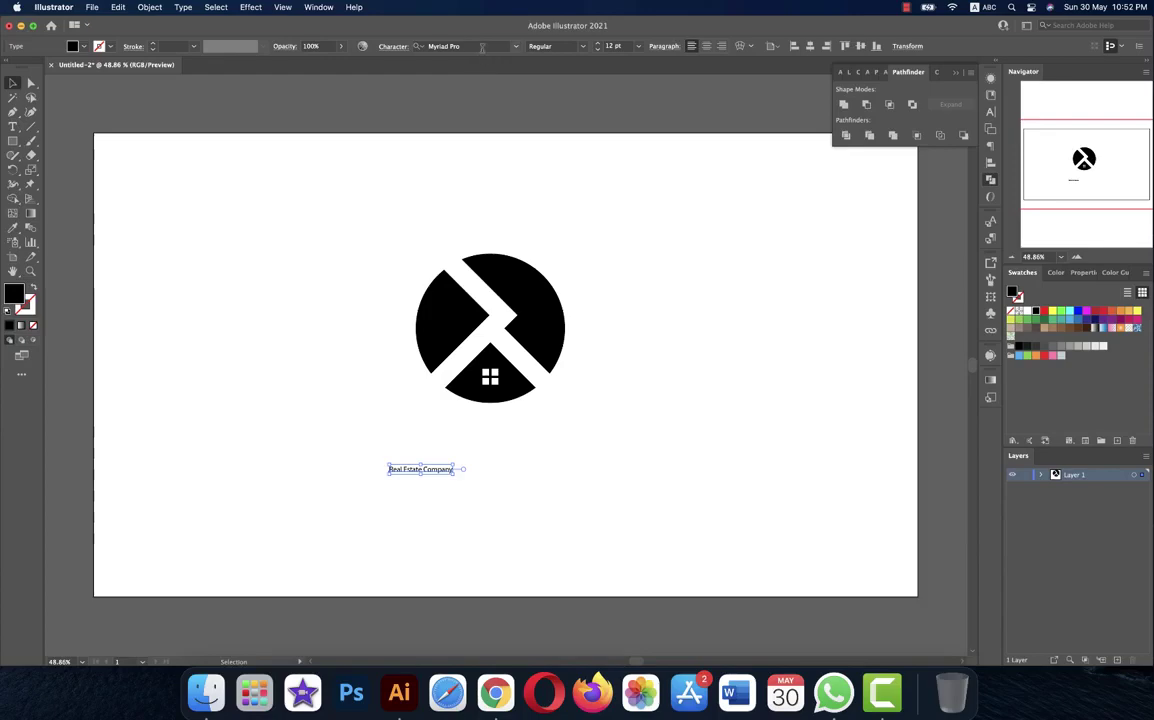
click(482, 47)
text(ant)
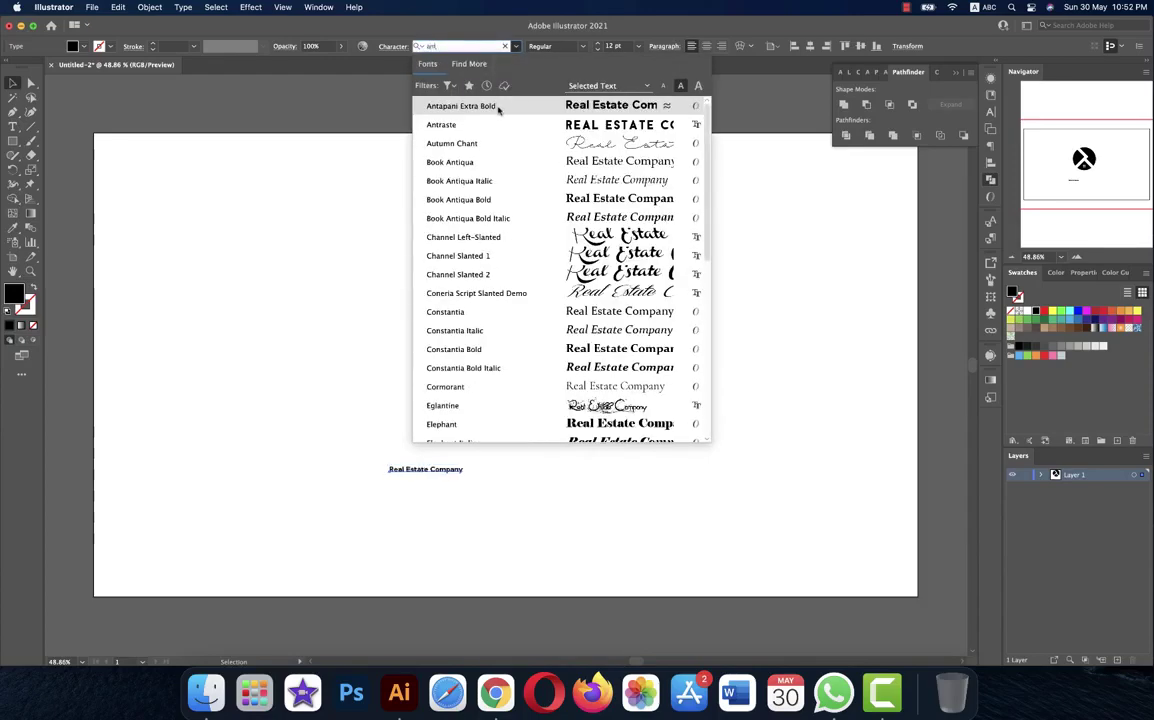
click(498, 110)
Enlarge the text to about 45 pt and delete the word 'Company'.
mouse_move(475, 462)
mouse_down()
mouse_move(551, 437)
mouse_move(668, 440)
mouse_up()
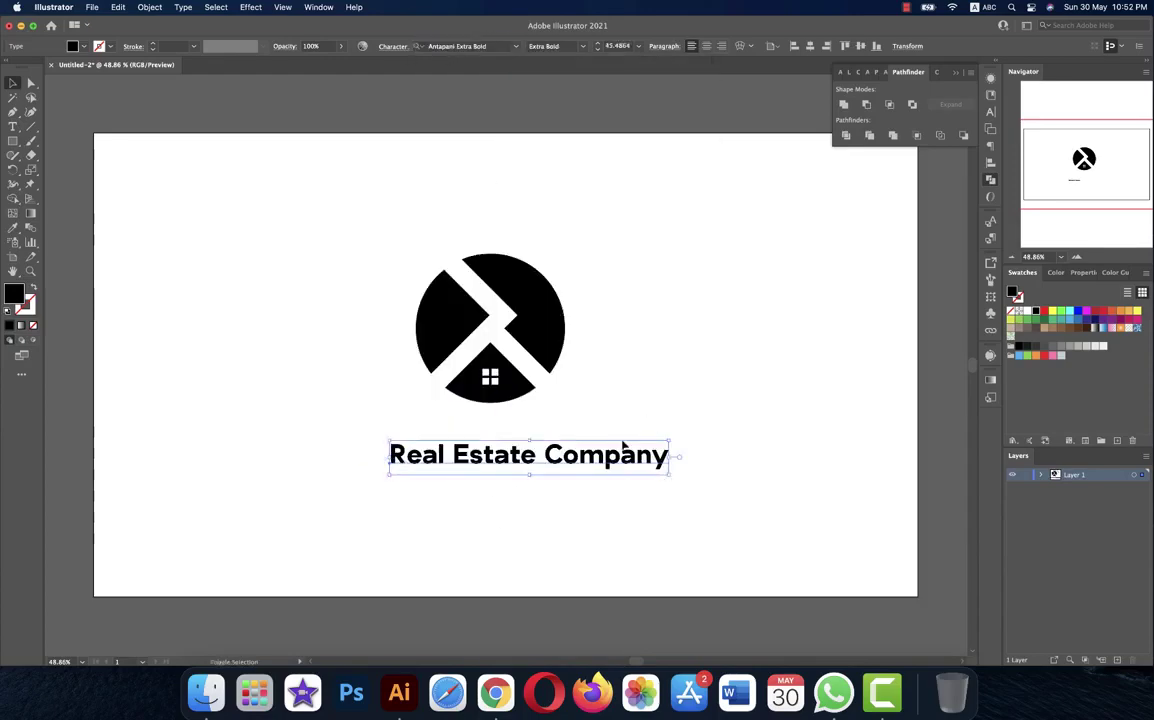
double_click(622, 452)
drag(545, 455, 760, 471)
text(x)
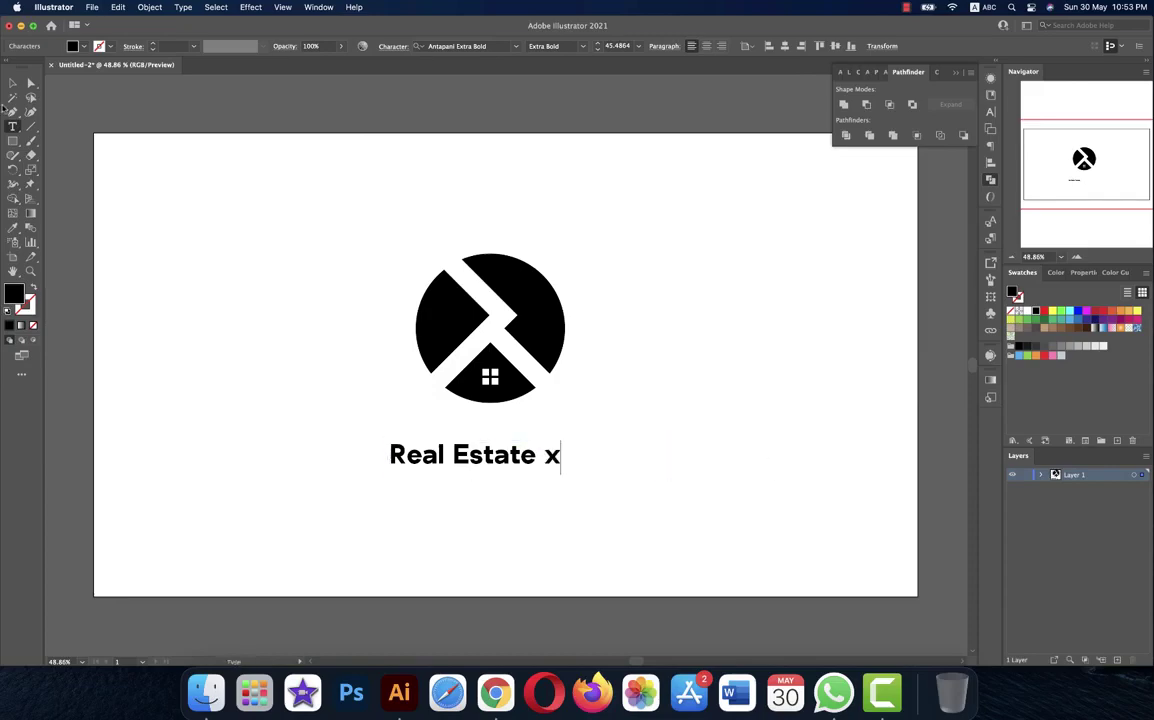
key(BackSpace)
Make REAL ESTATE all caps and paste an all-caps COMPANY line beneath it.
click(13, 83)
key(super+shift+k)
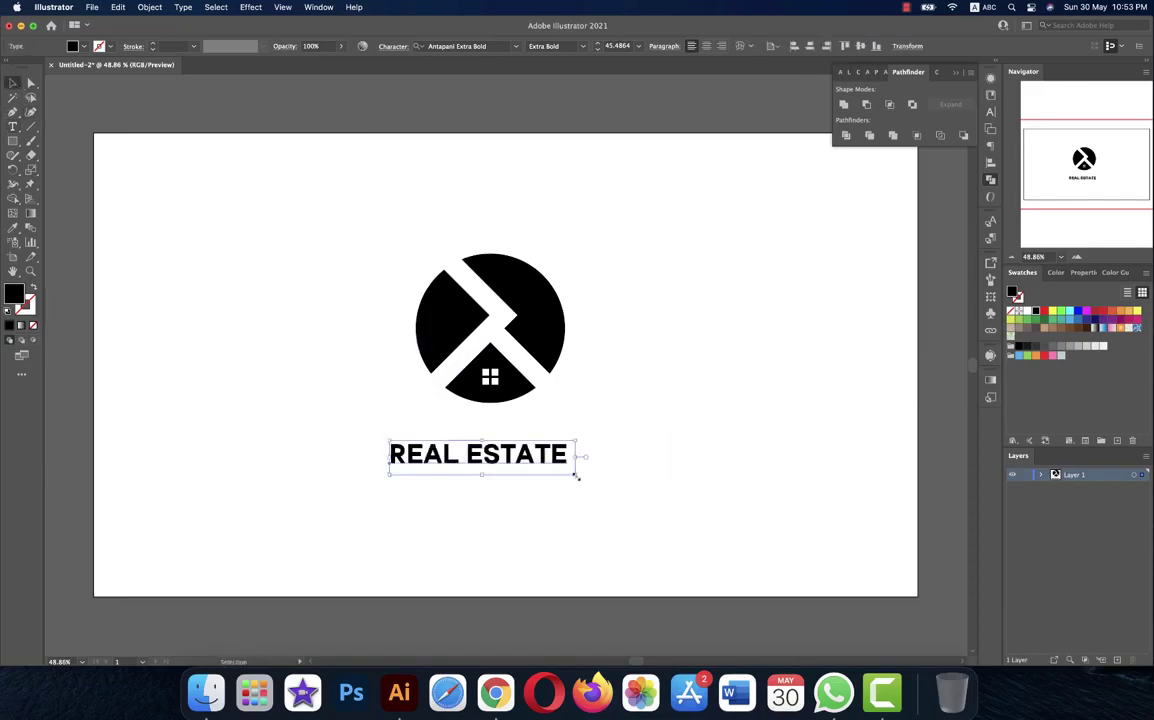
mouse_move(576, 477)
mouse_down()
mouse_move(618, 495)
mouse_move(563, 440)
mouse_up()
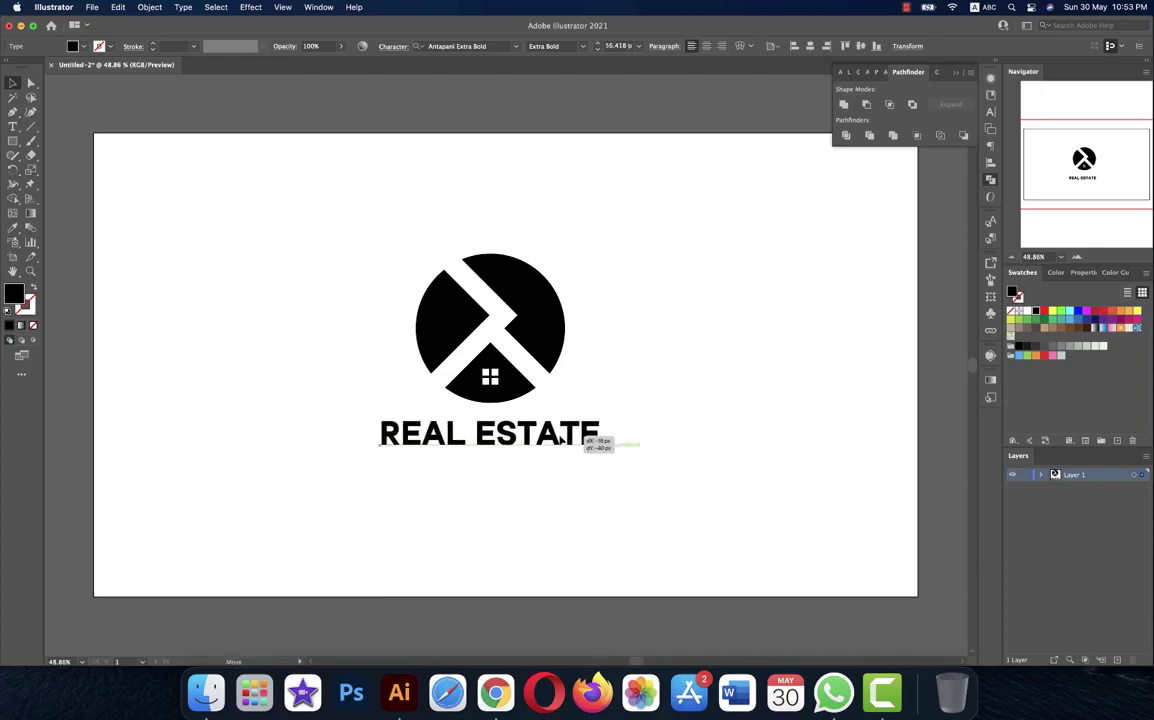
key(super+v)
key(super+shift+k)
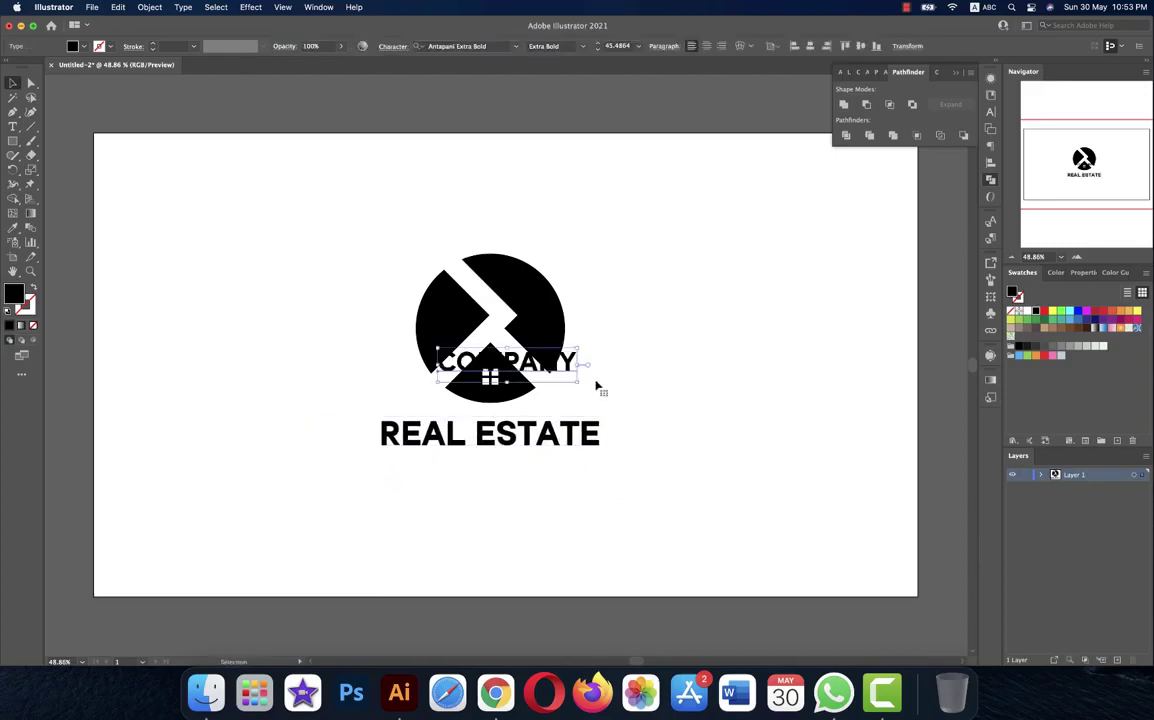
mouse_move(580, 366)
mouse_down()
mouse_move(492, 378)
mouse_move(491, 471)
mouse_up()
Widen COMPANY's letter tracking and centre it under REAL ESTATE.
click(395, 46)
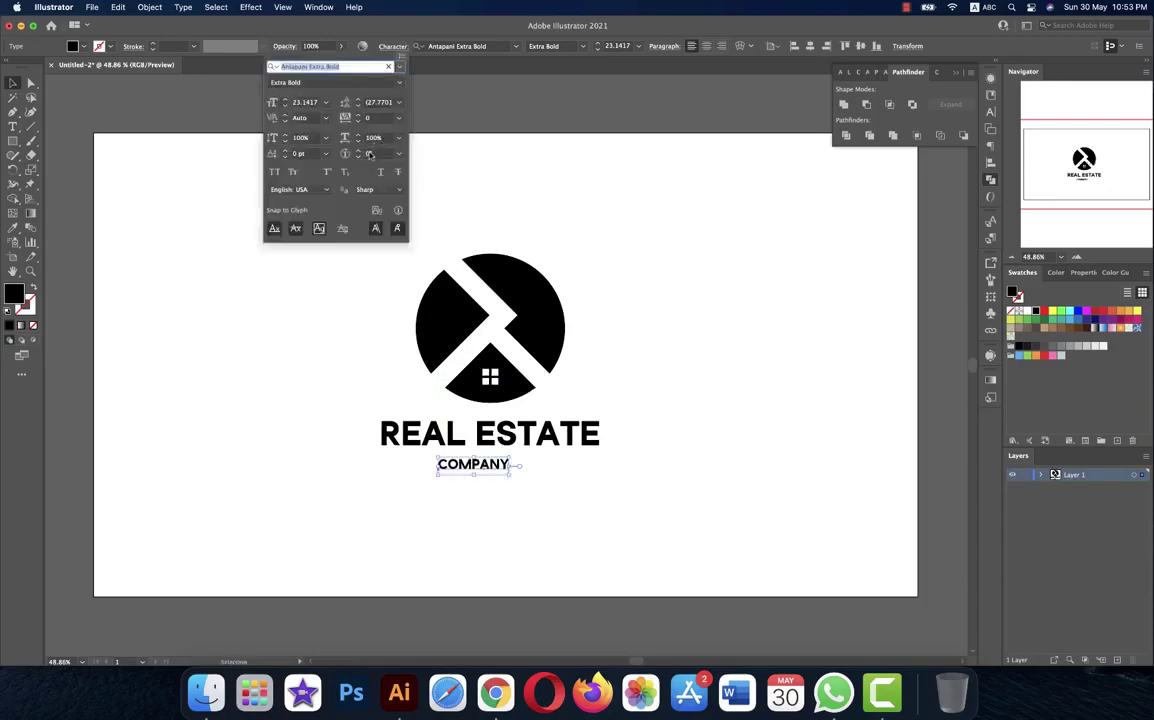
click(372, 118)
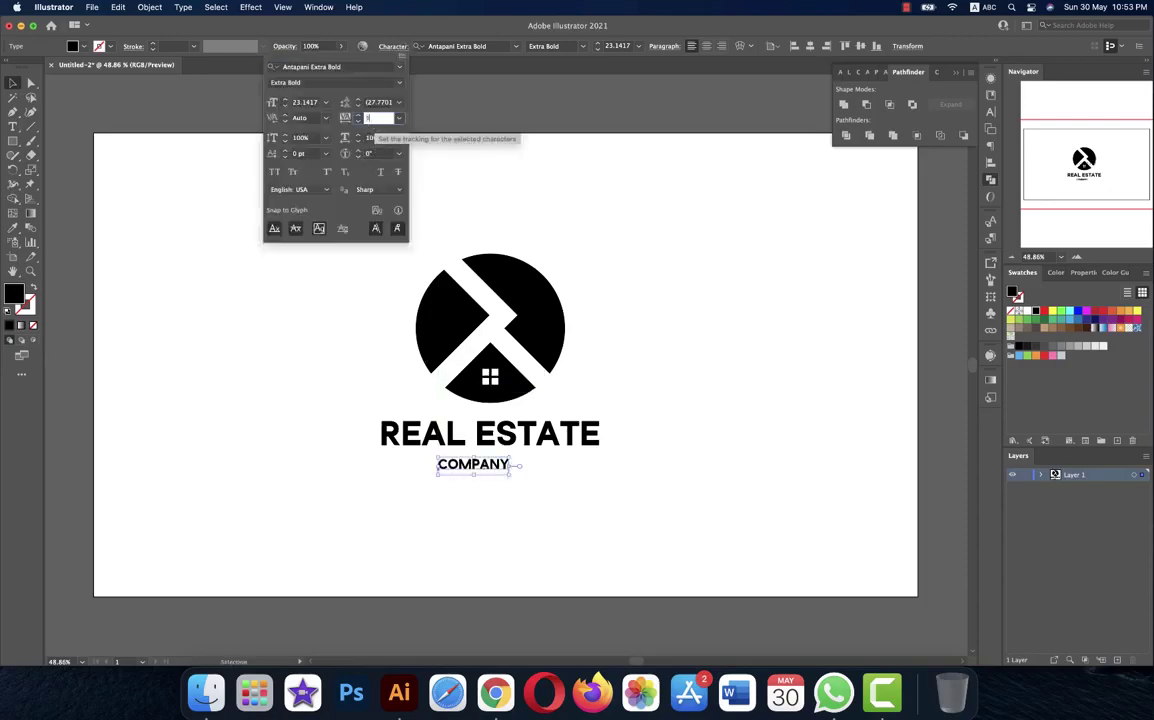
text(1200)
key(Return)
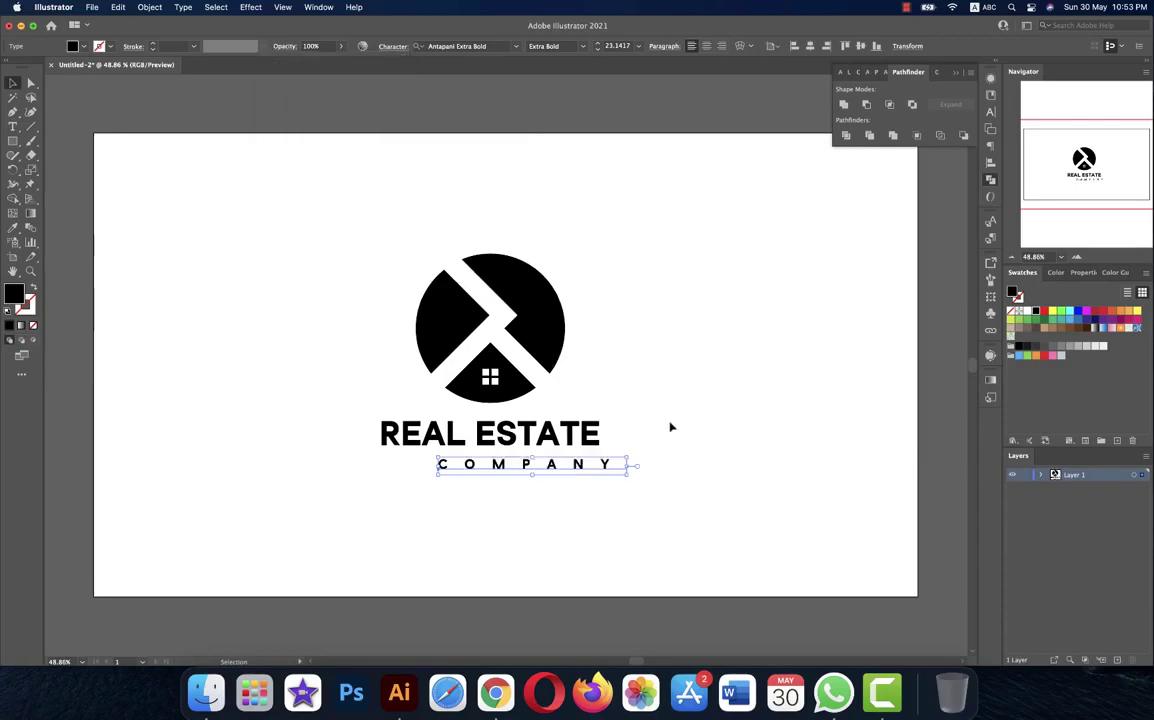
click(670, 427)
mouse_move(564, 464)
mouse_down()
mouse_move(527, 464)
mouse_move(545, 440)
mouse_up()
Convert both text lines to outlines, centre them, and scale them to the emblem's width.
click(147, 8)
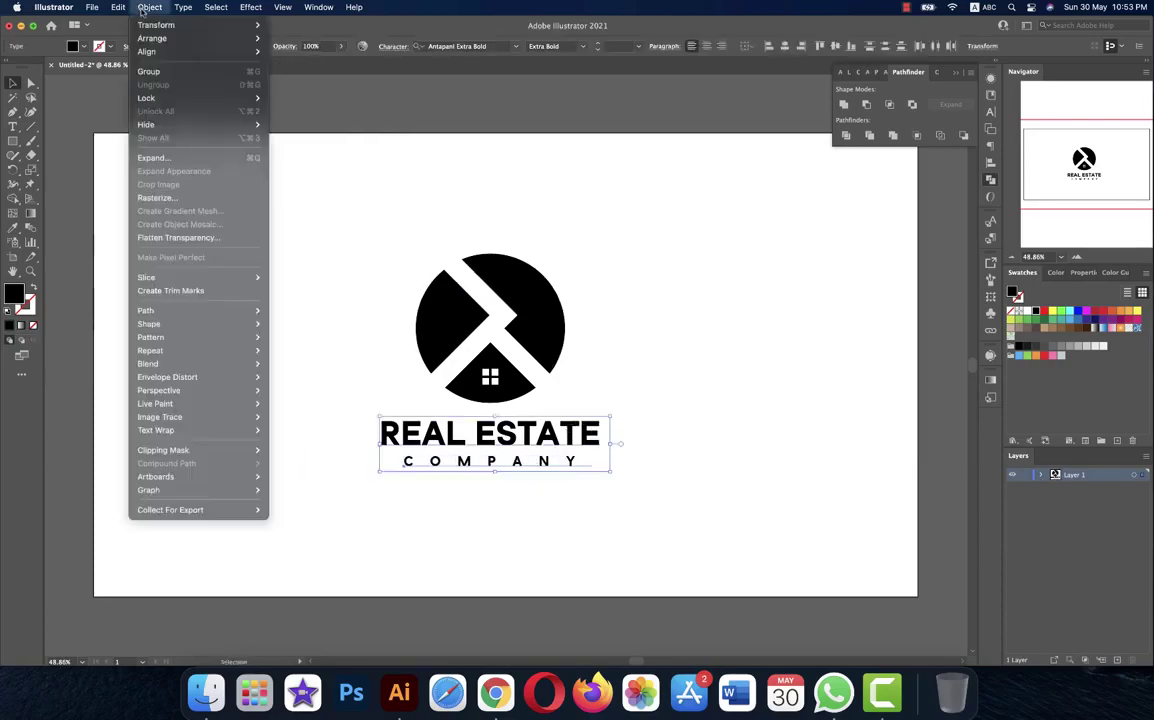
click(155, 157)
click(523, 353)
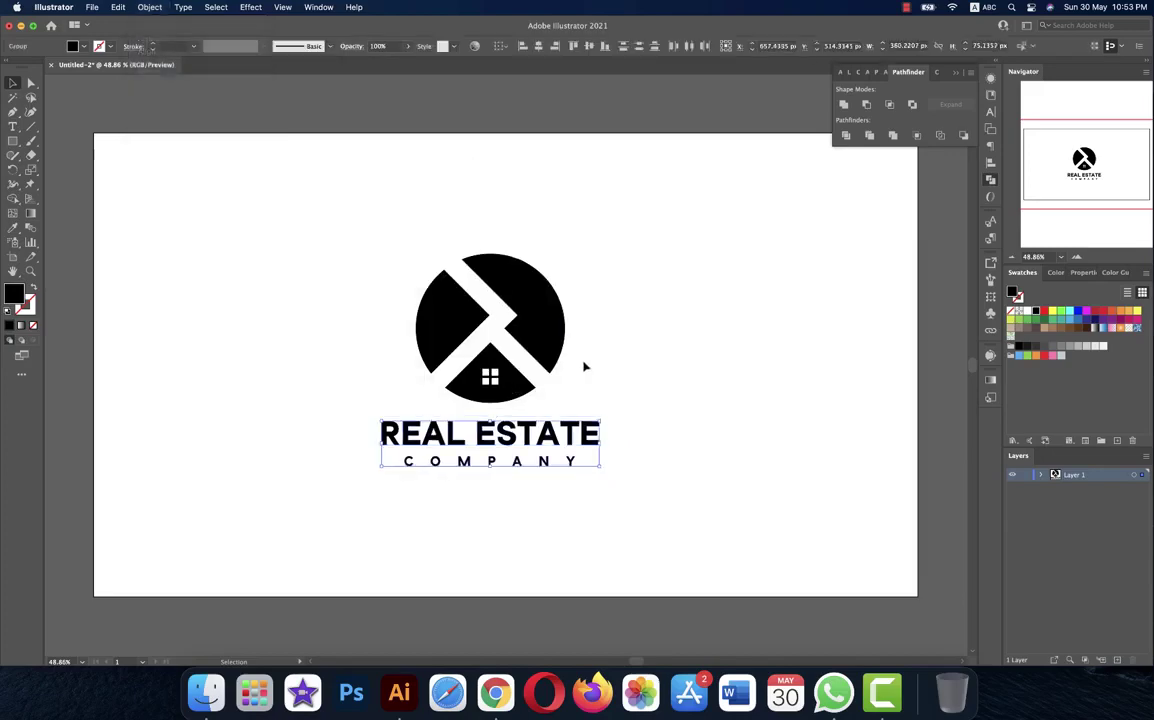
click(538, 46)
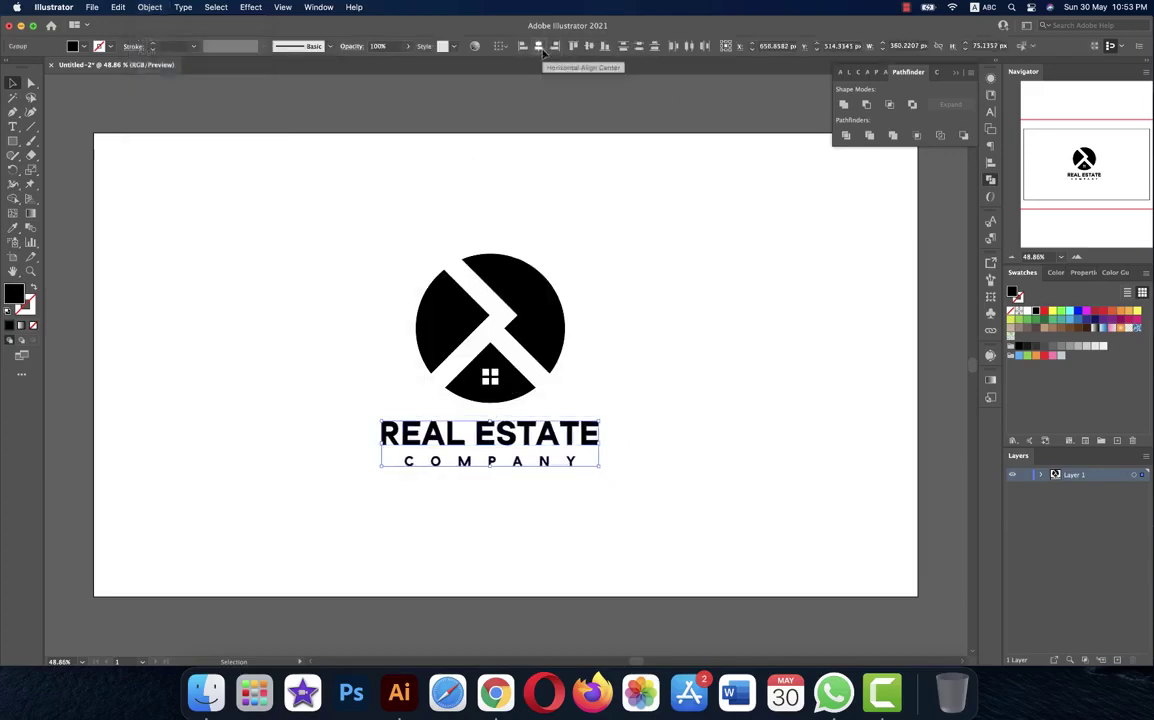
drag(608, 430, 572, 432)
Align the emblem and text as one logo group, nudge it right, and inspect its anchor points.
drag(327, 232, 626, 549)
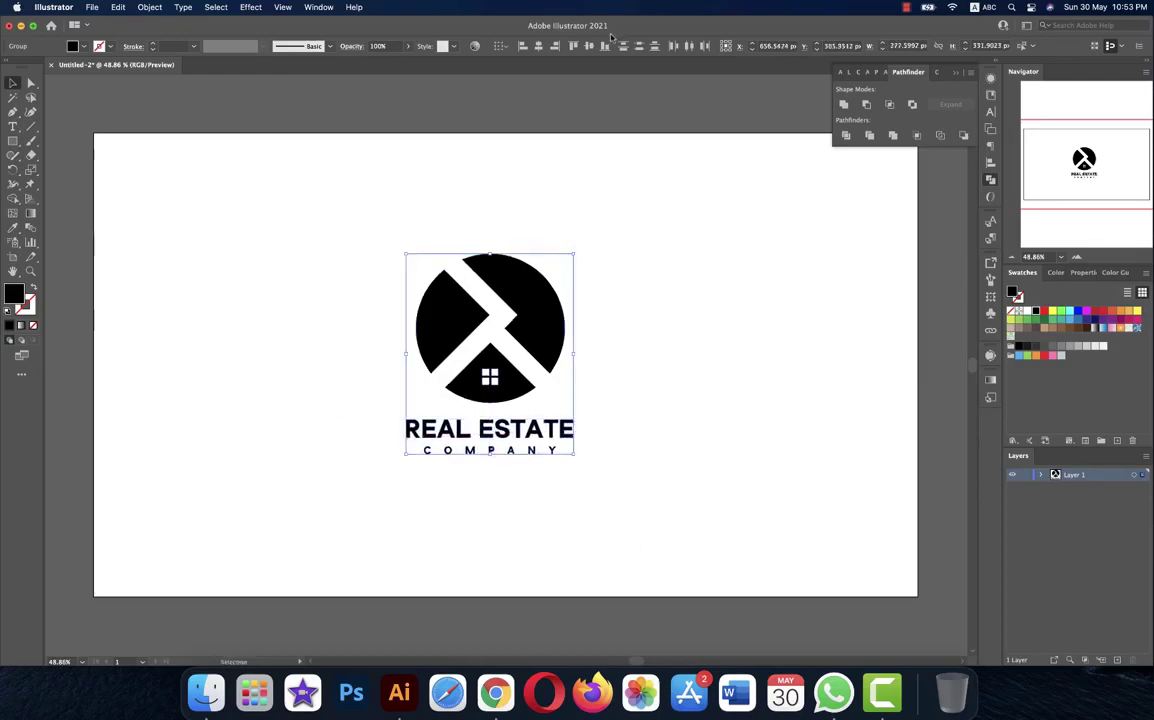
click(539, 47)
drag(546, 395, 560, 395)
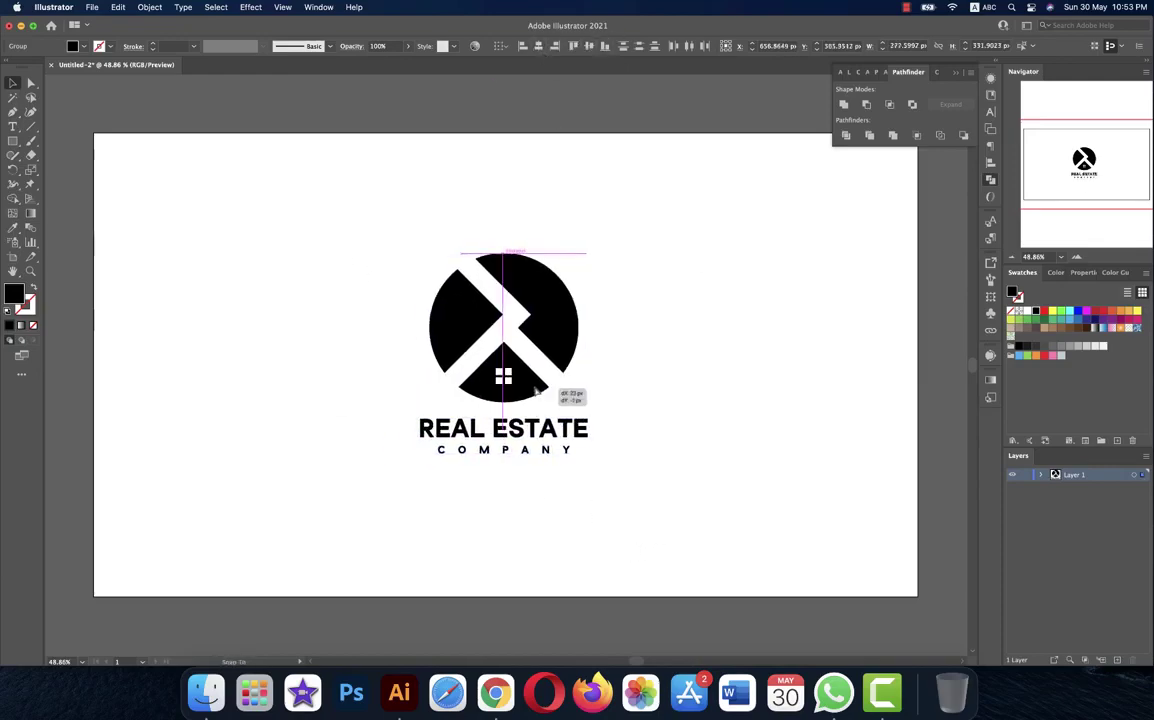
click(675, 368)
key(a)
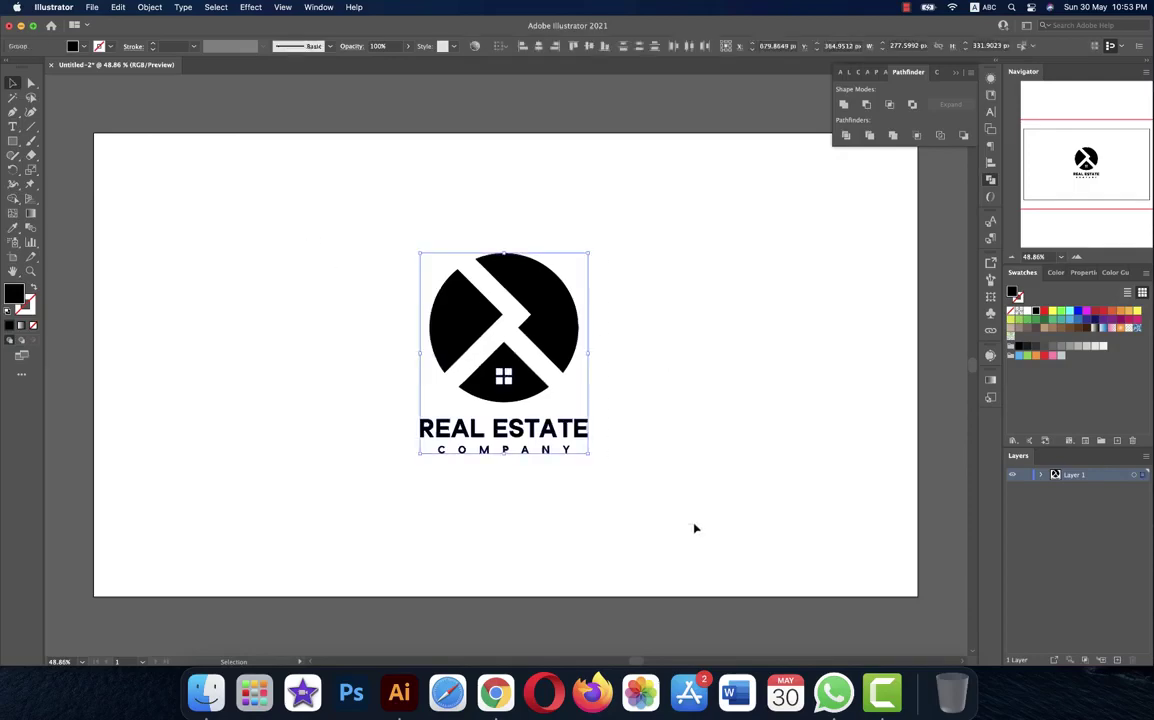
drag(327, 309, 585, 516)
key(v)
click(90, 7)
Create a new 5000 × 3000 px document.
click(88, 24)
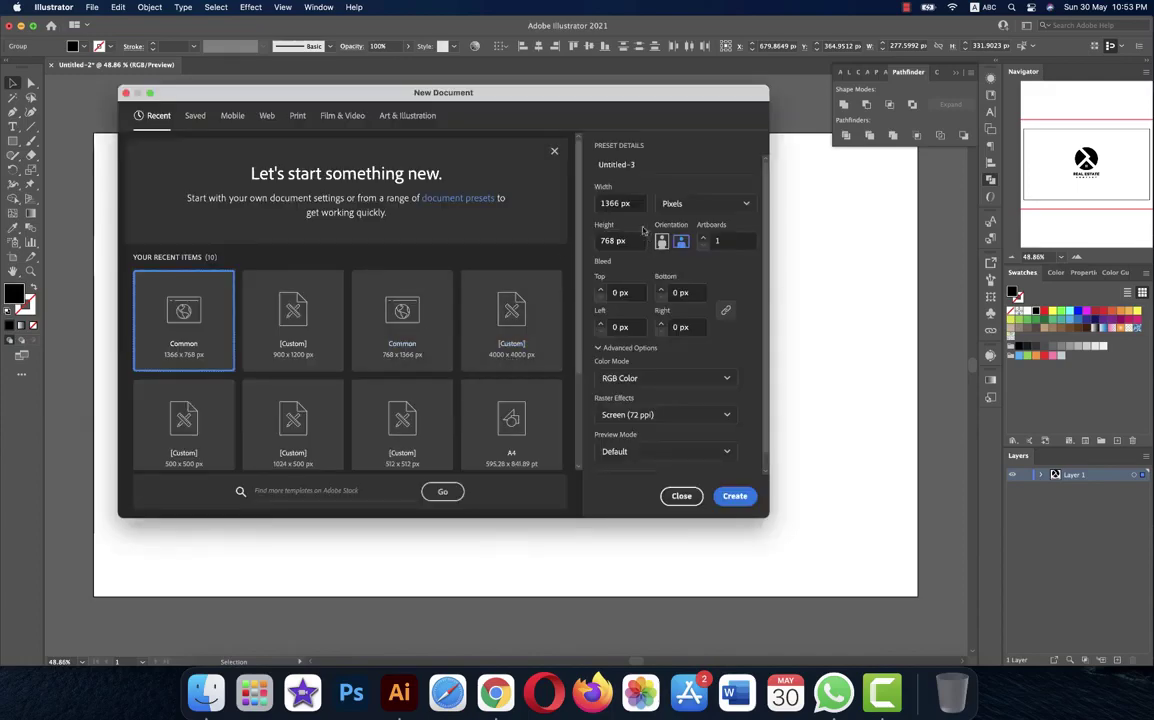
click(634, 205)
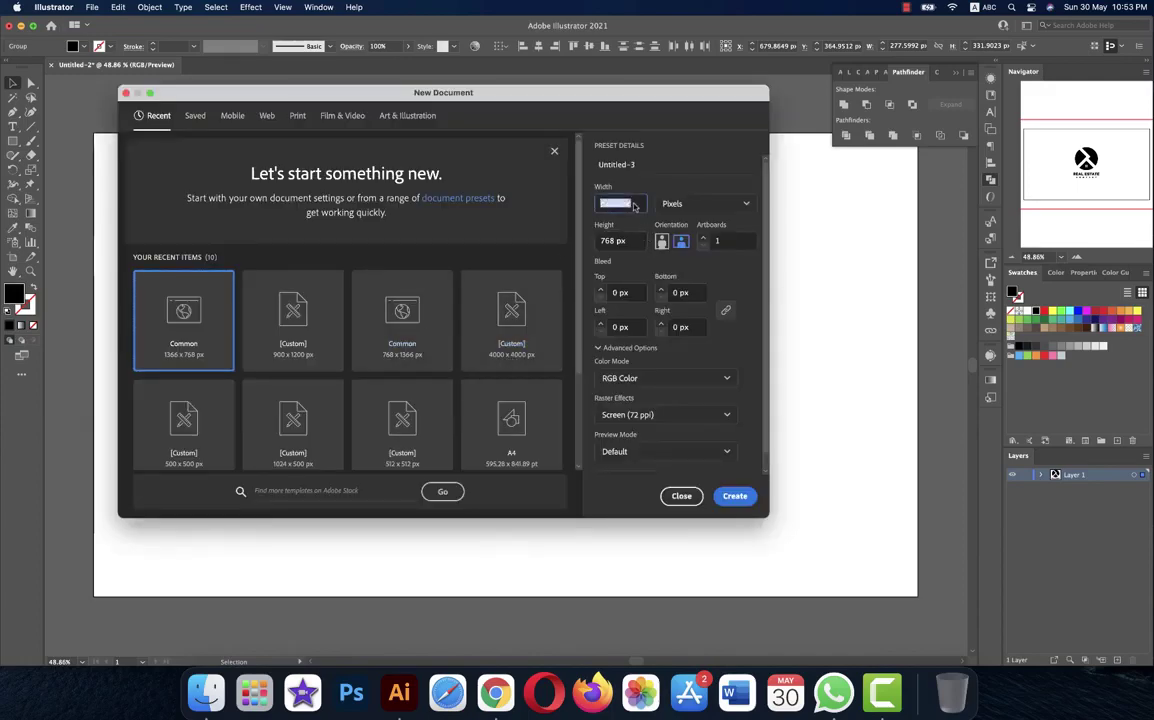
text(5000)
key(Tab)
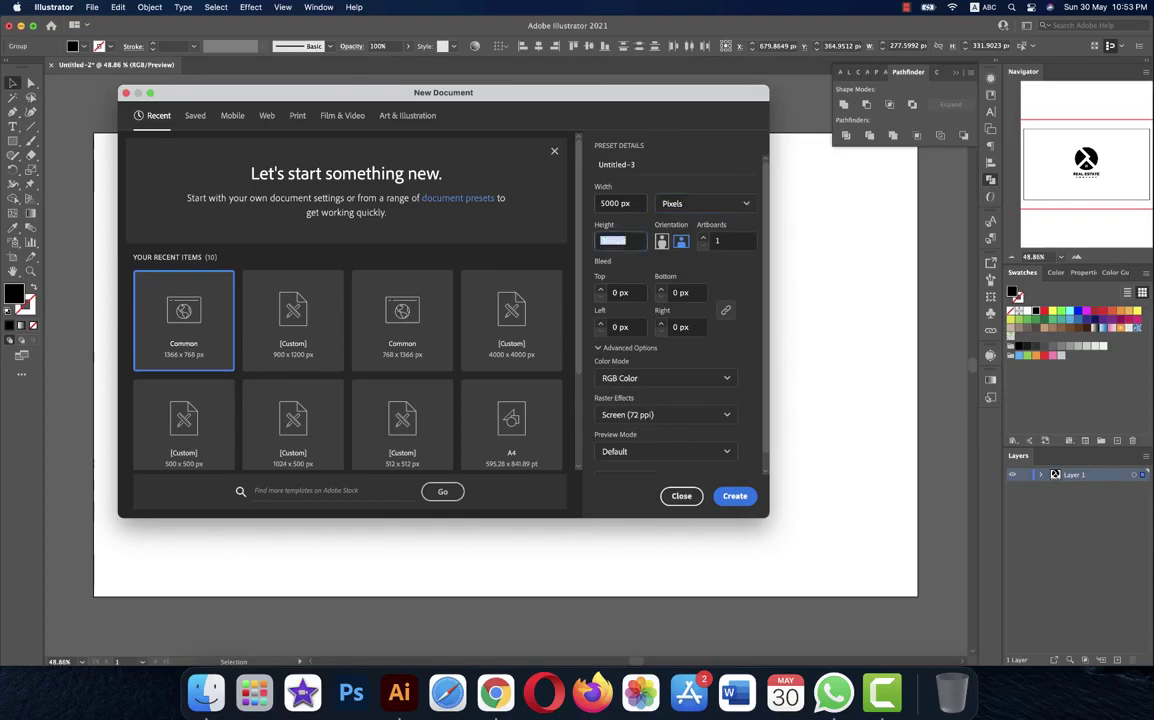
text(2000)
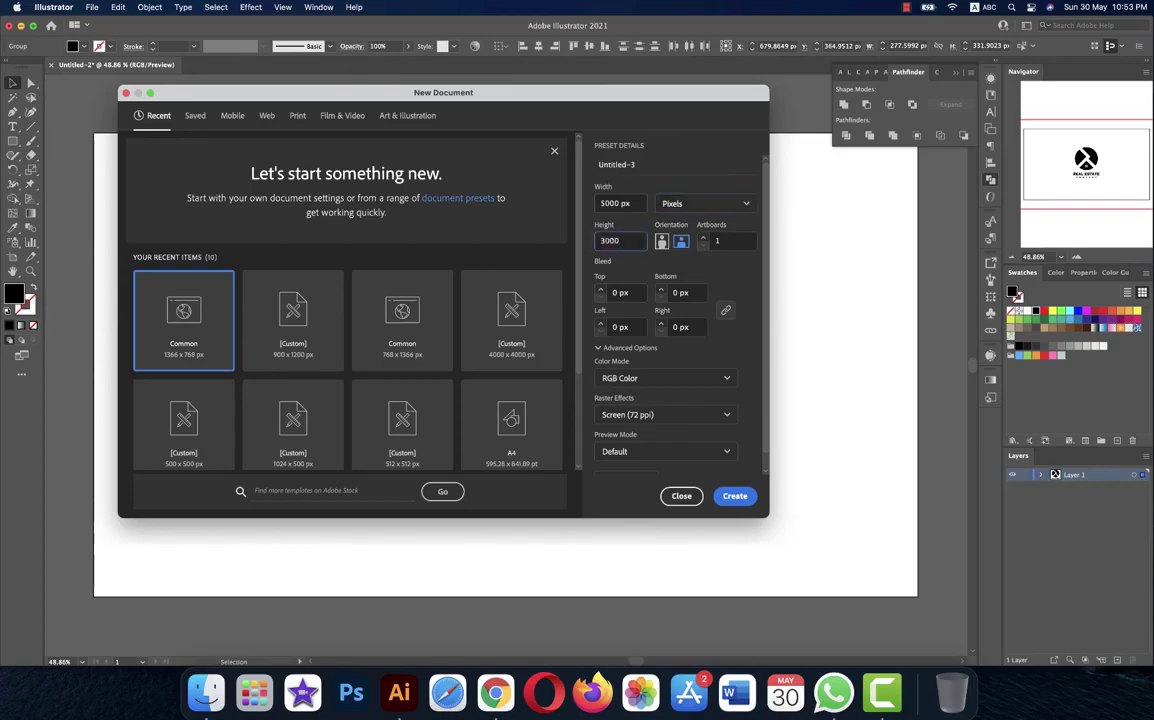
key(Return)
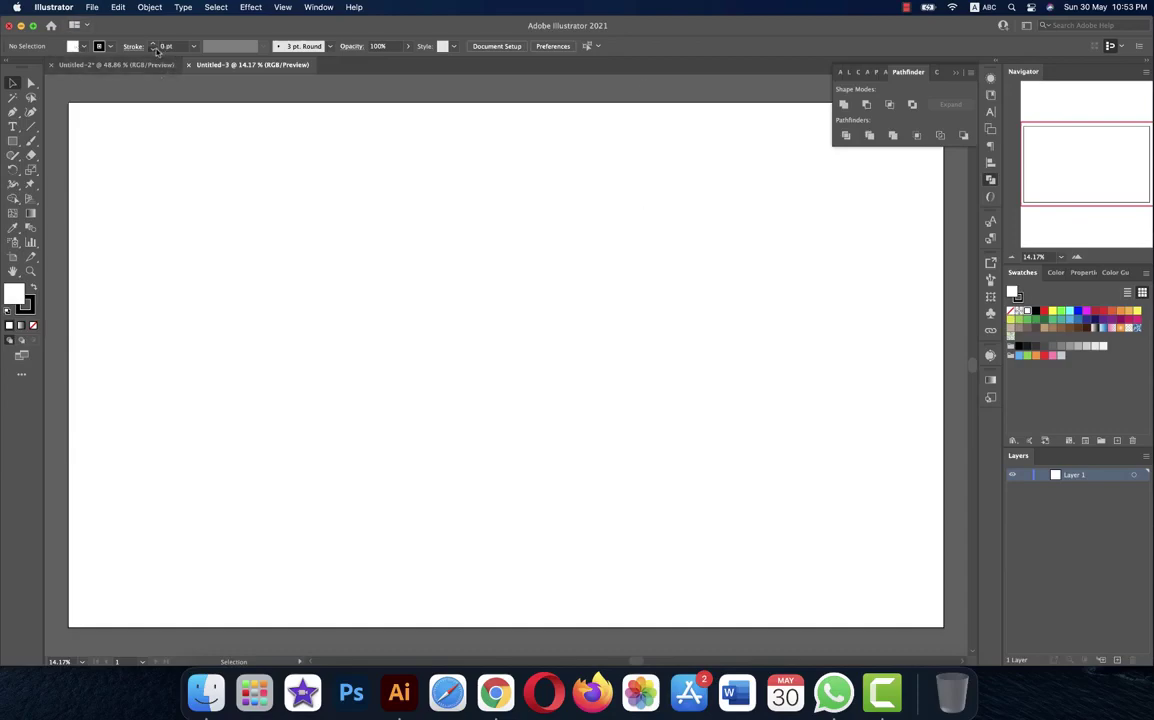
Cover the whole artboard with a rectangle filled dark navy 101335.
click(12, 142)
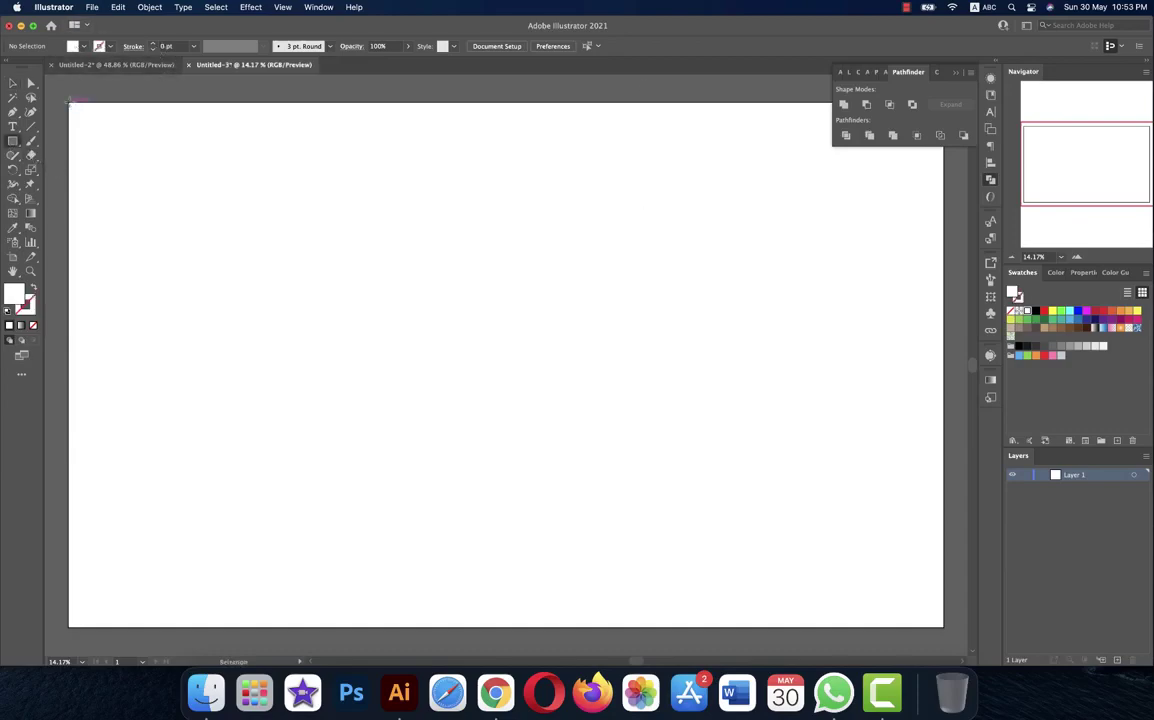
drag(69, 101, 943, 628)
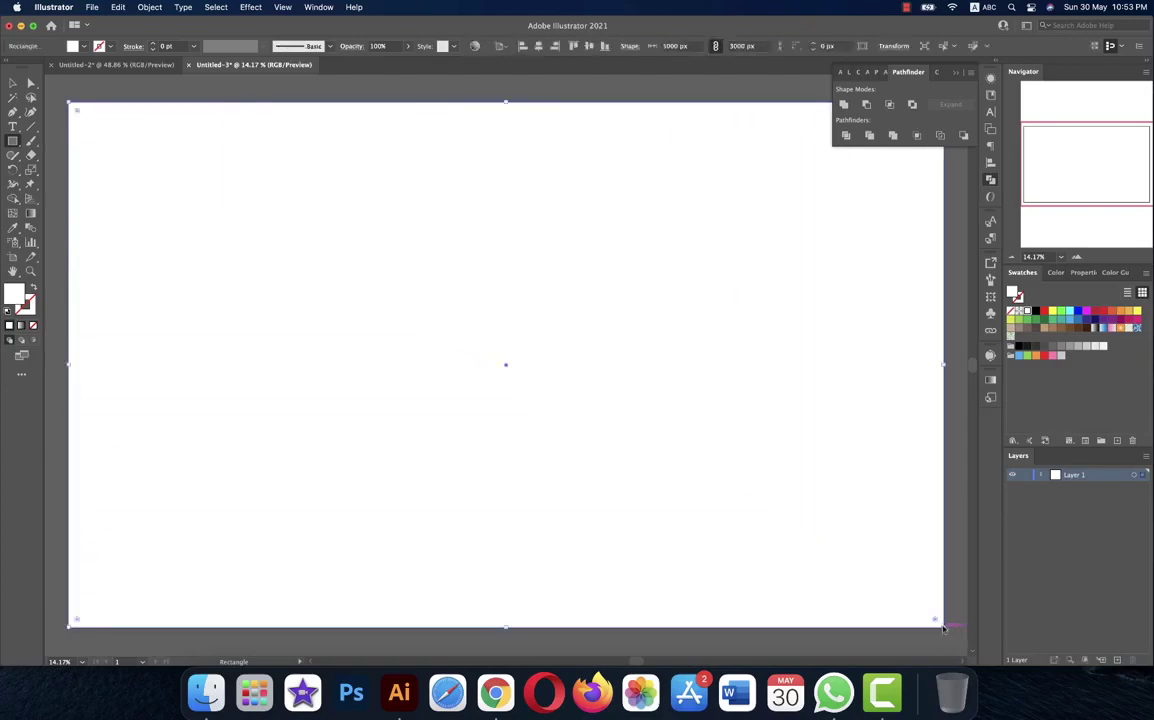
click(1088, 320)
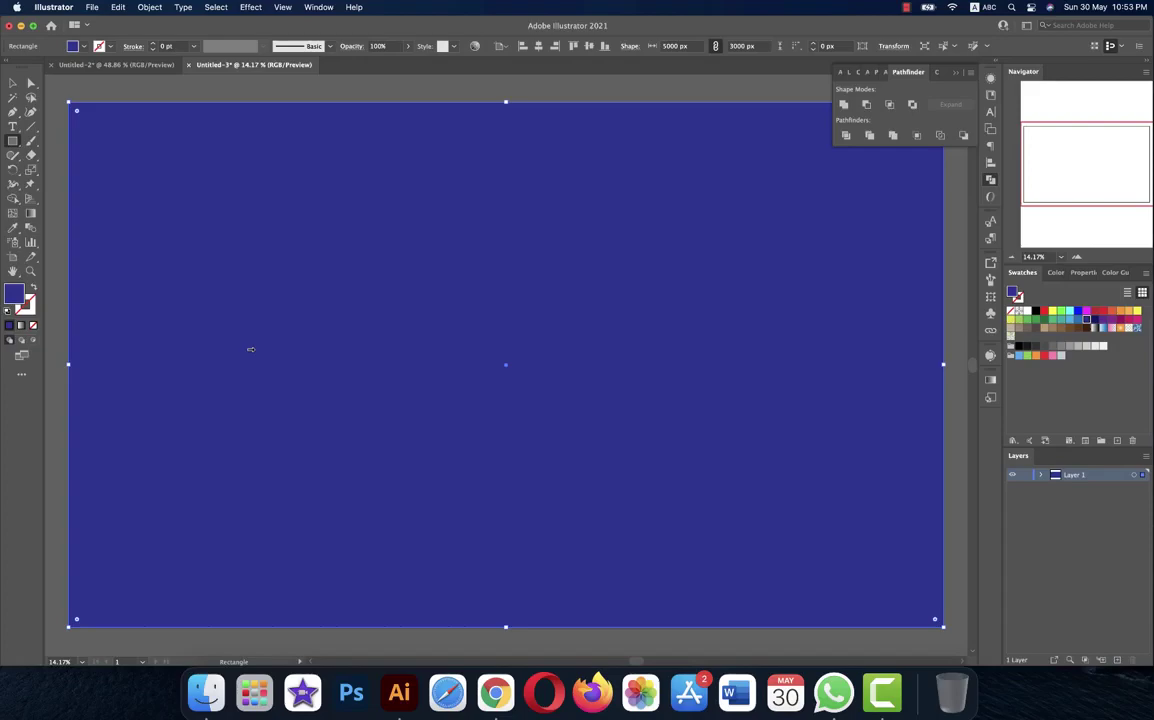
double_click(12, 291)
click(550, 396)
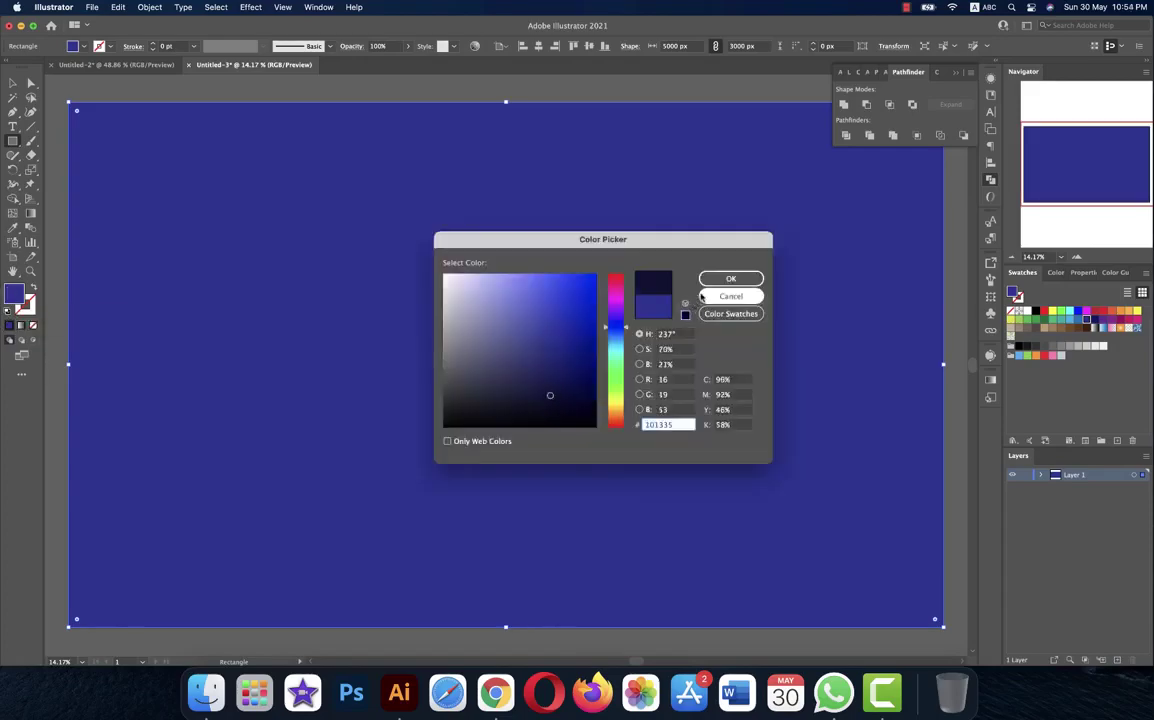
key(Return)
key(v)
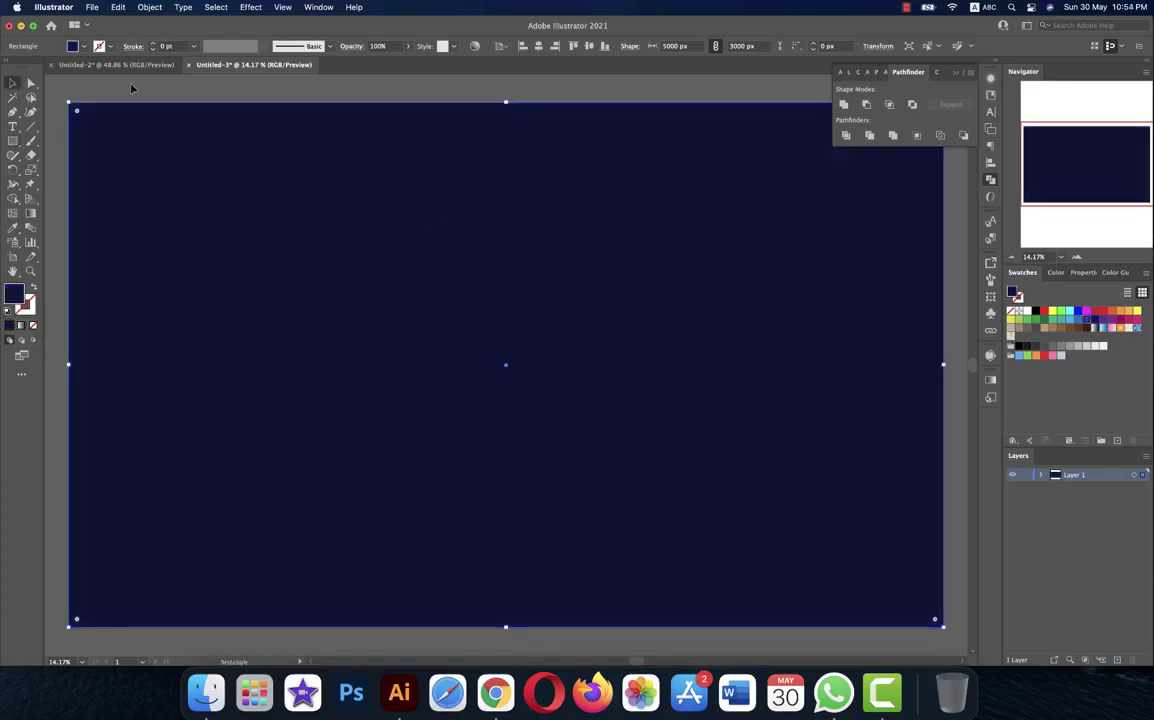
click(117, 74)
Paste the logo onto the navy artboard, make it white, enlarge it and centre it.
key(super+v)
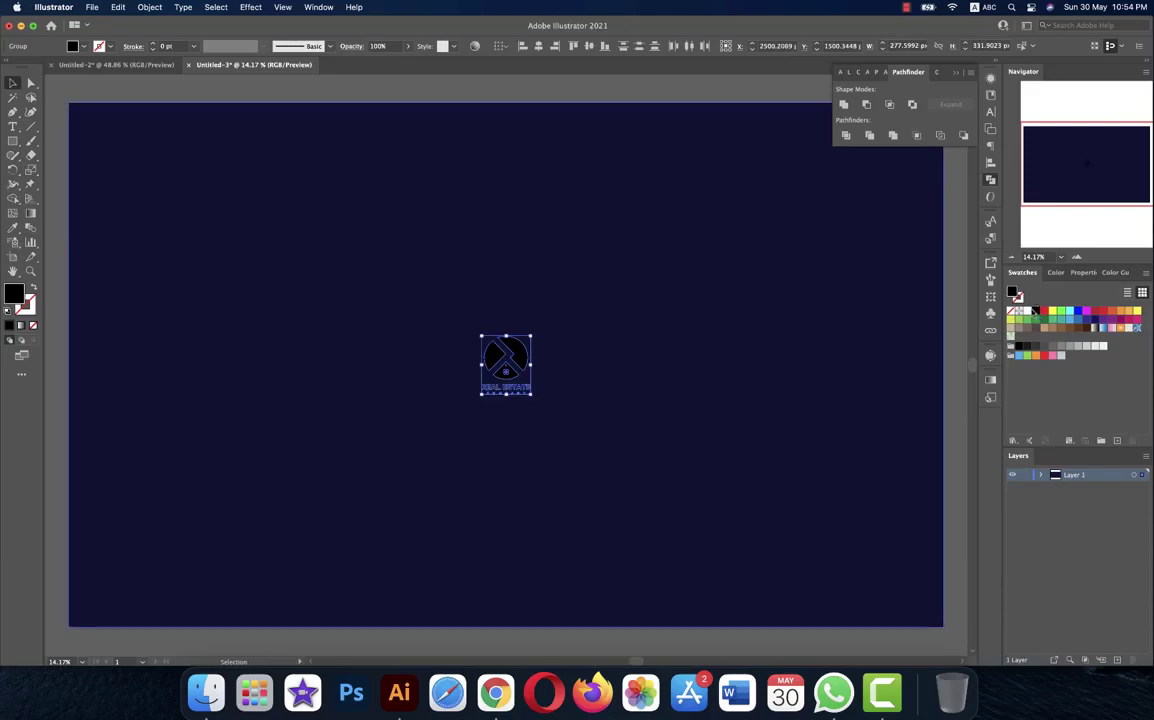
click(1033, 311)
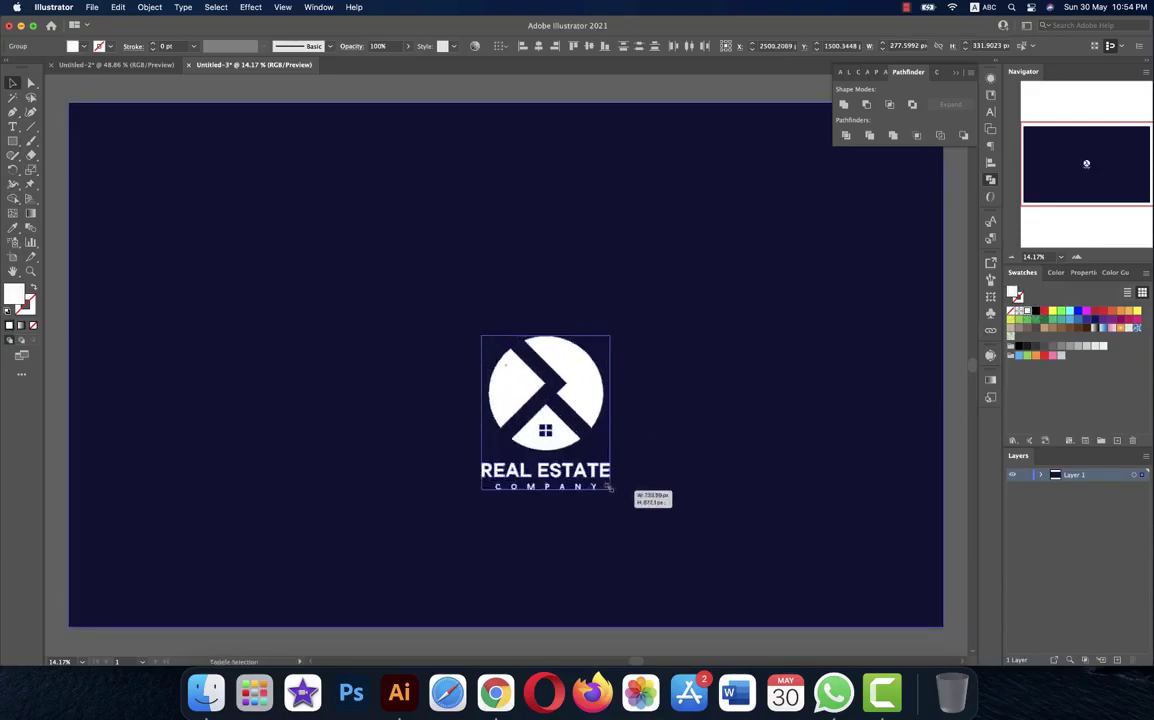
drag(536, 396, 649, 543)
mouse_move(595, 388)
mouse_down()
mouse_move(546, 330)
mouse_move(556, 330)
mouse_up()
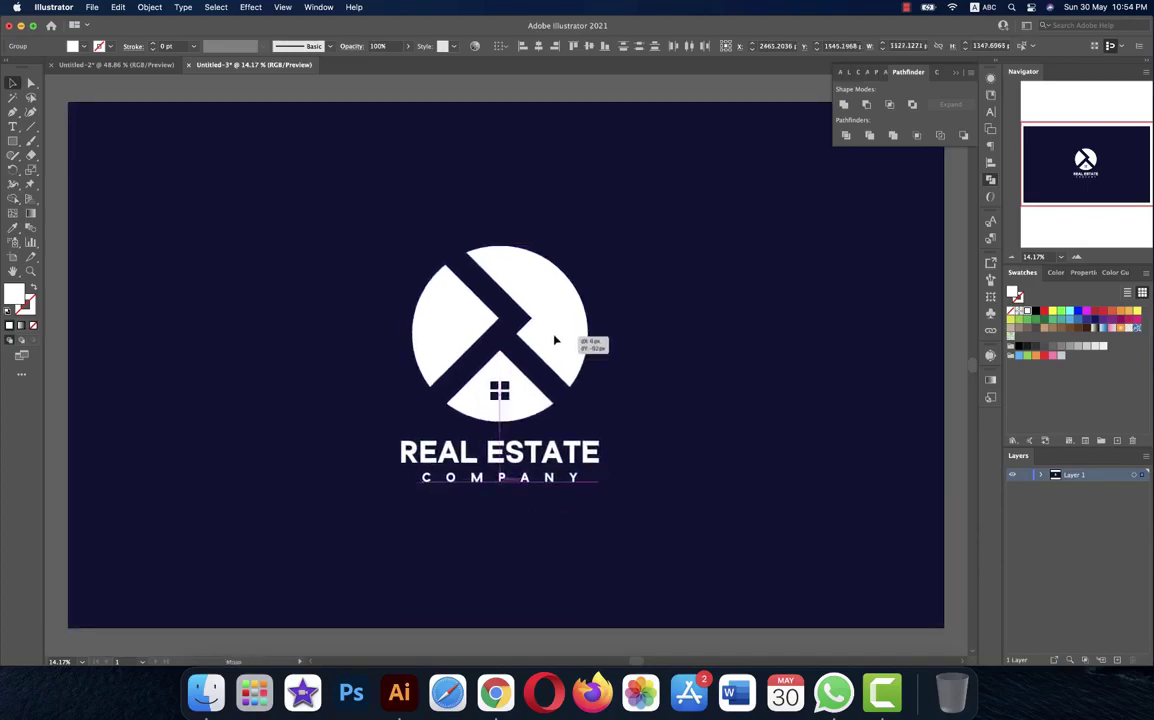
Recolour the logo light blue #7FBAE2 using the Color Picker.
double_click(13, 295)
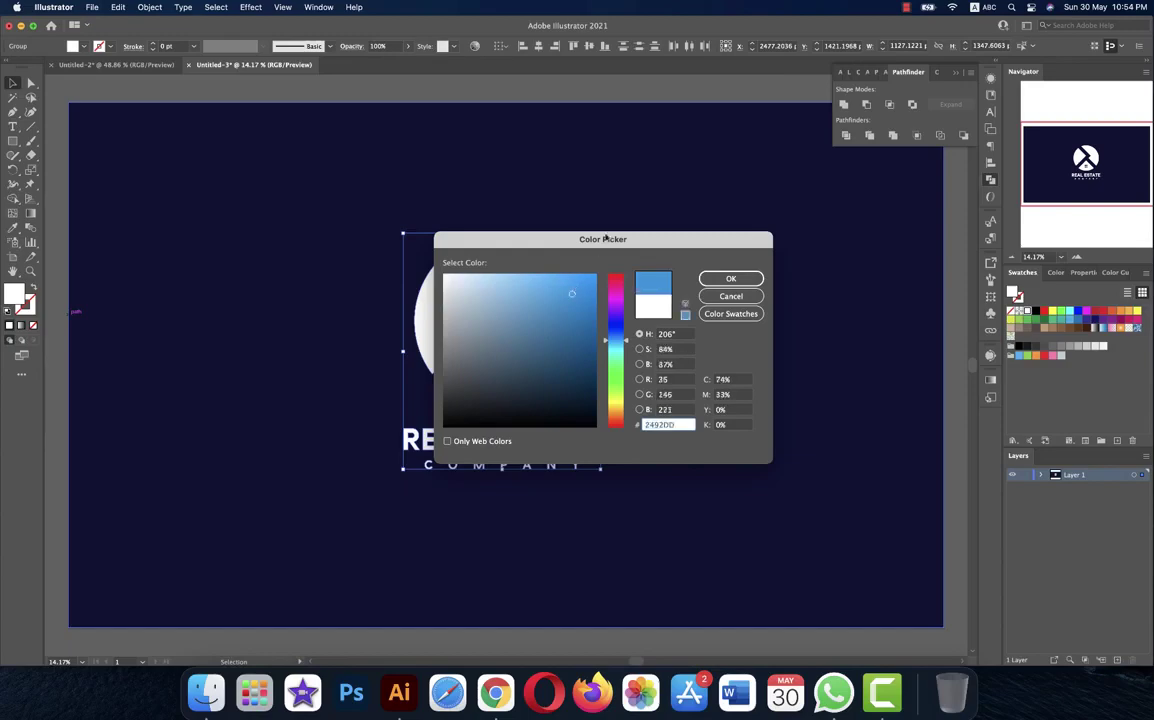
drag(548, 239, 678, 259)
click(634, 310)
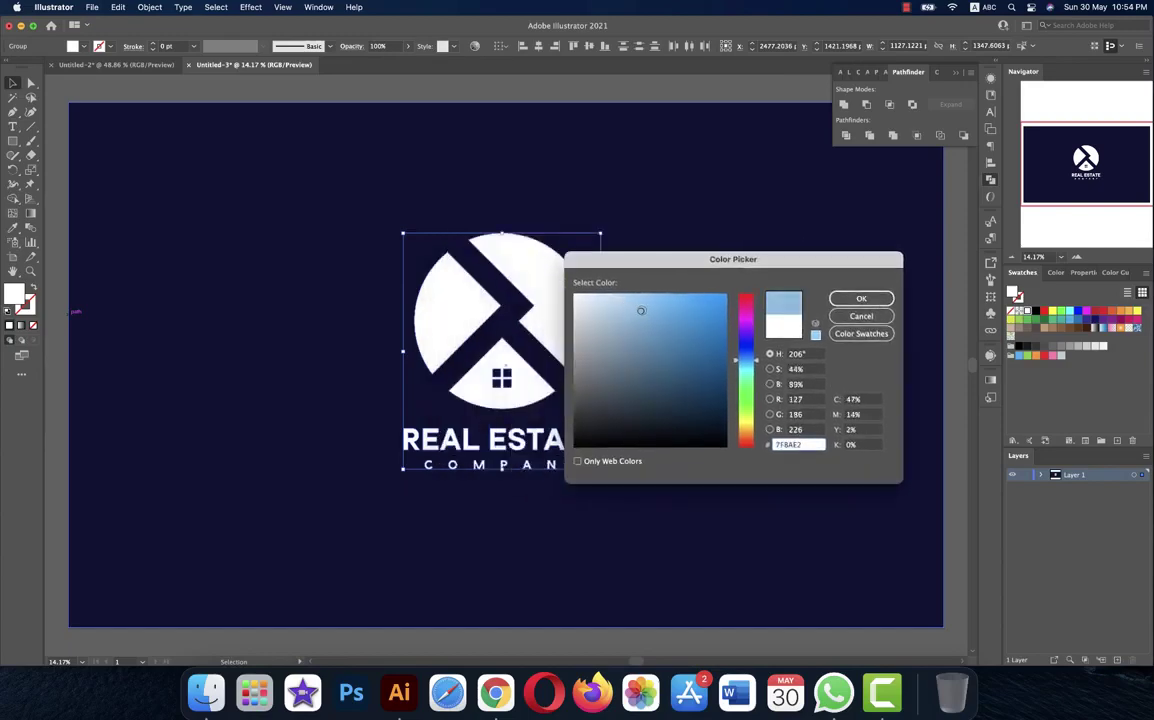
click(876, 300)
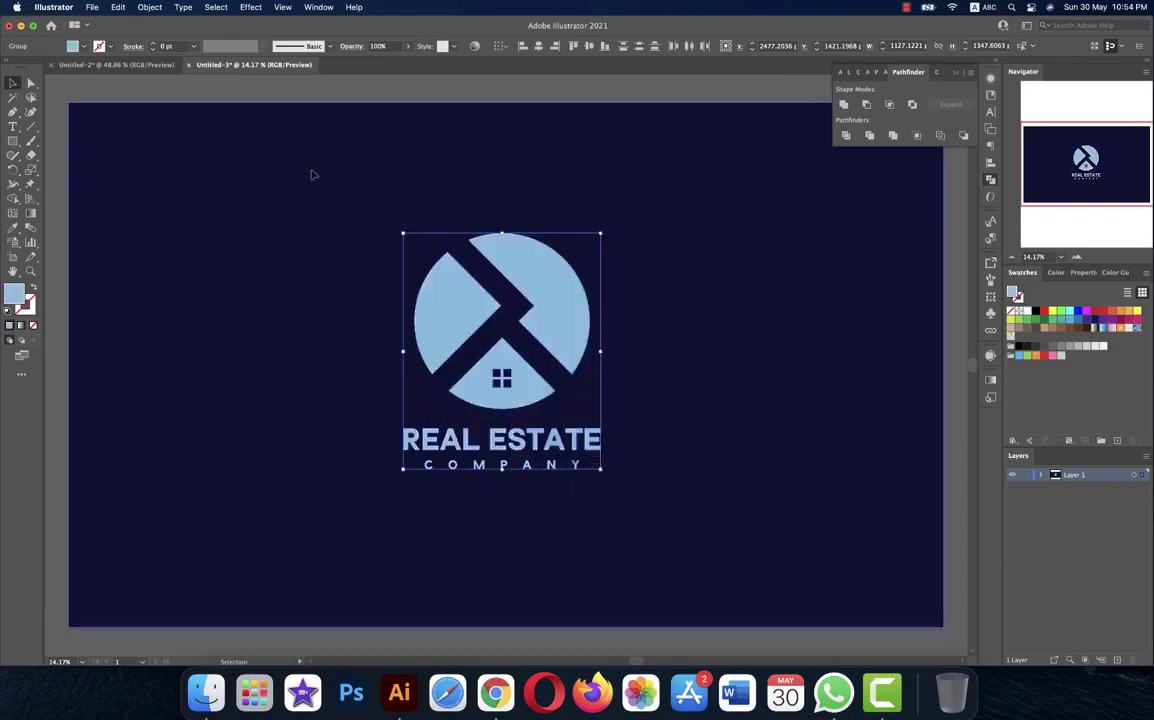
double_click(14, 293)
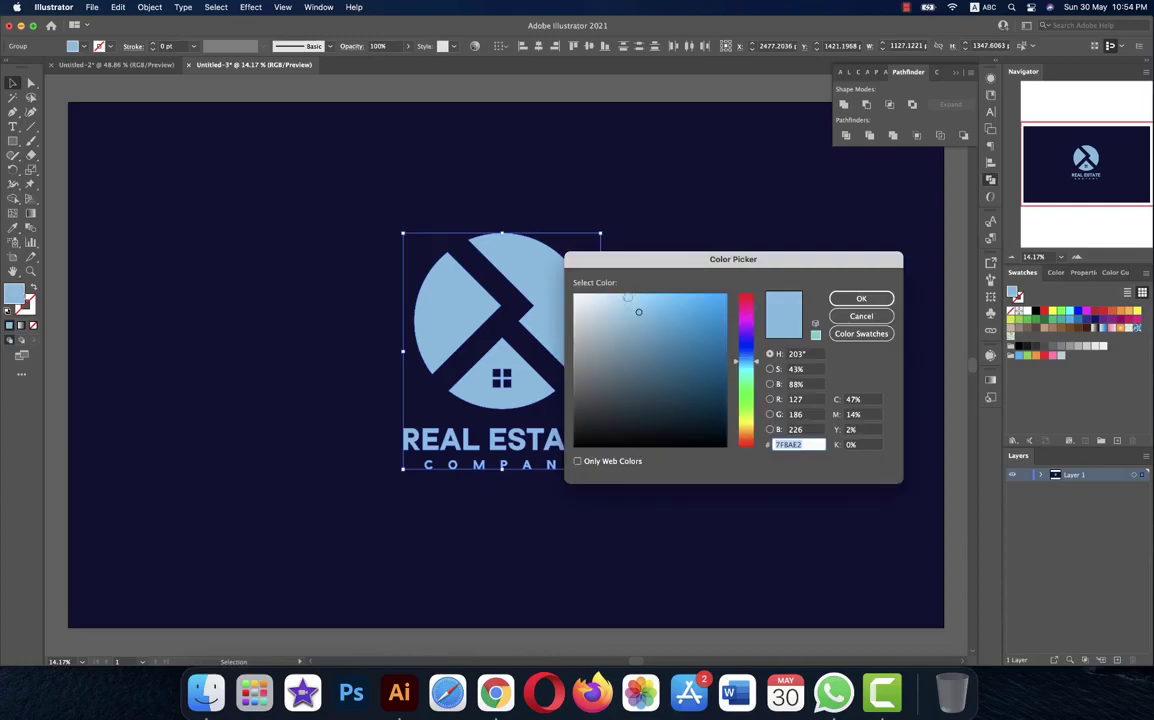
click(626, 299)
click(860, 298)
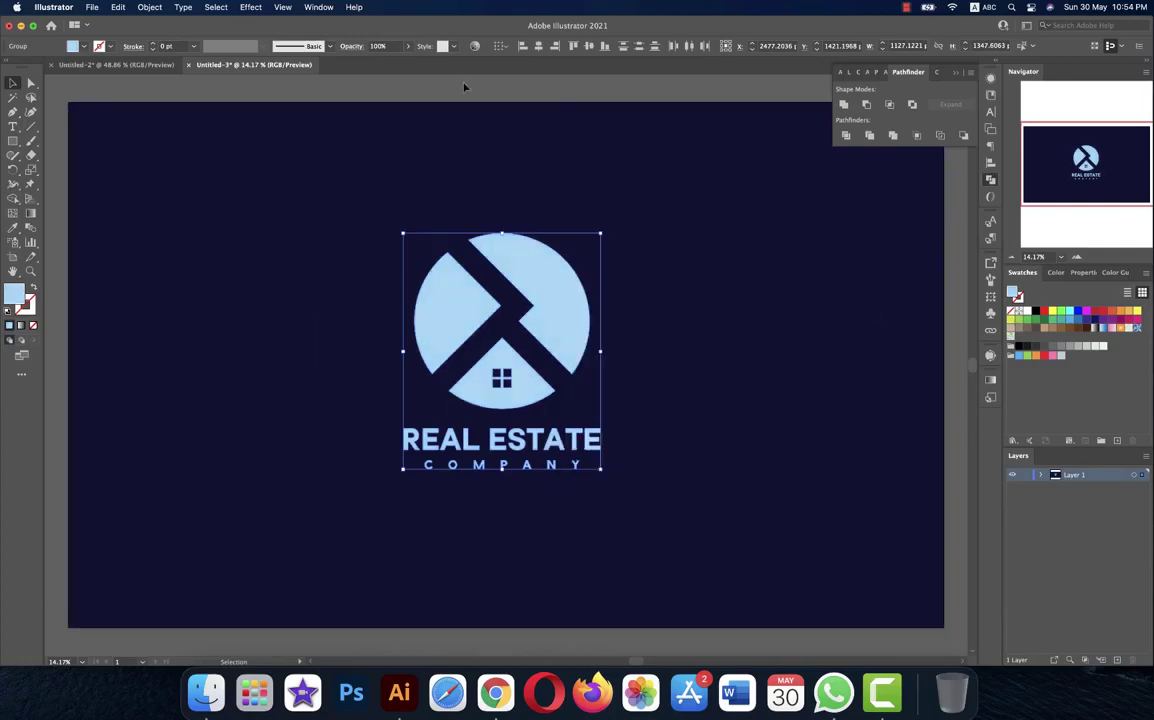
click(464, 87)
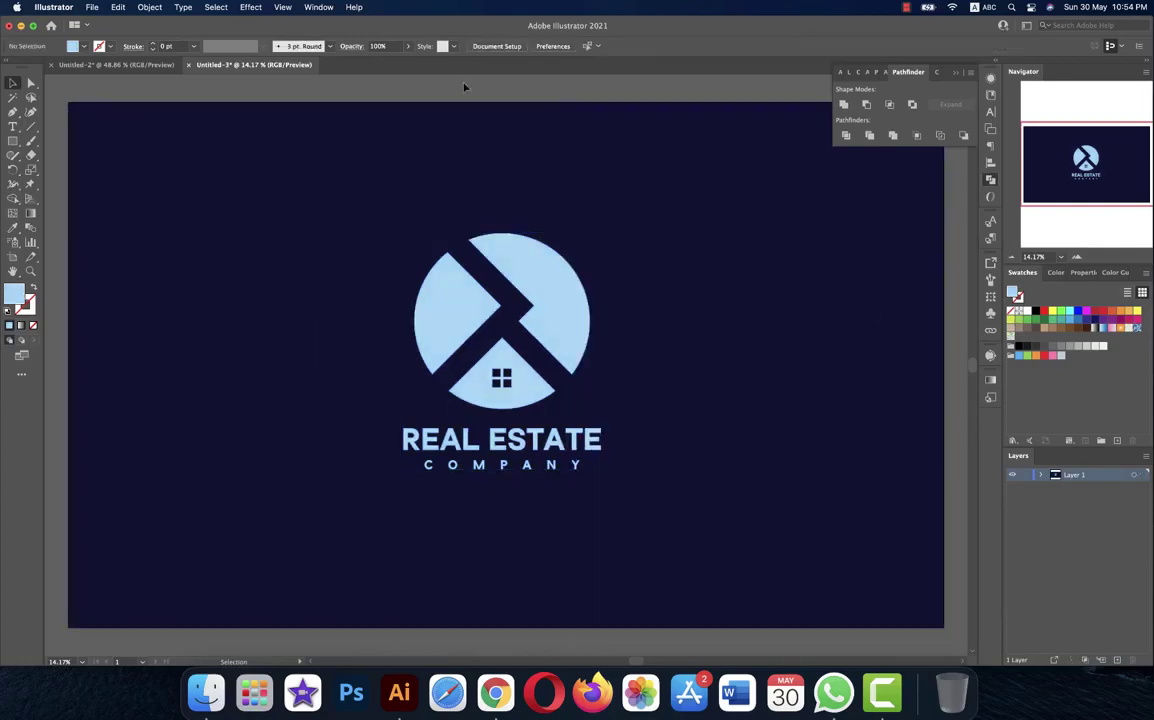
Save As Illustrator EPS named realestatelogo-3.eps with Illustrator 10 EPS compatibility.
click(90, 8)
click(122, 138)
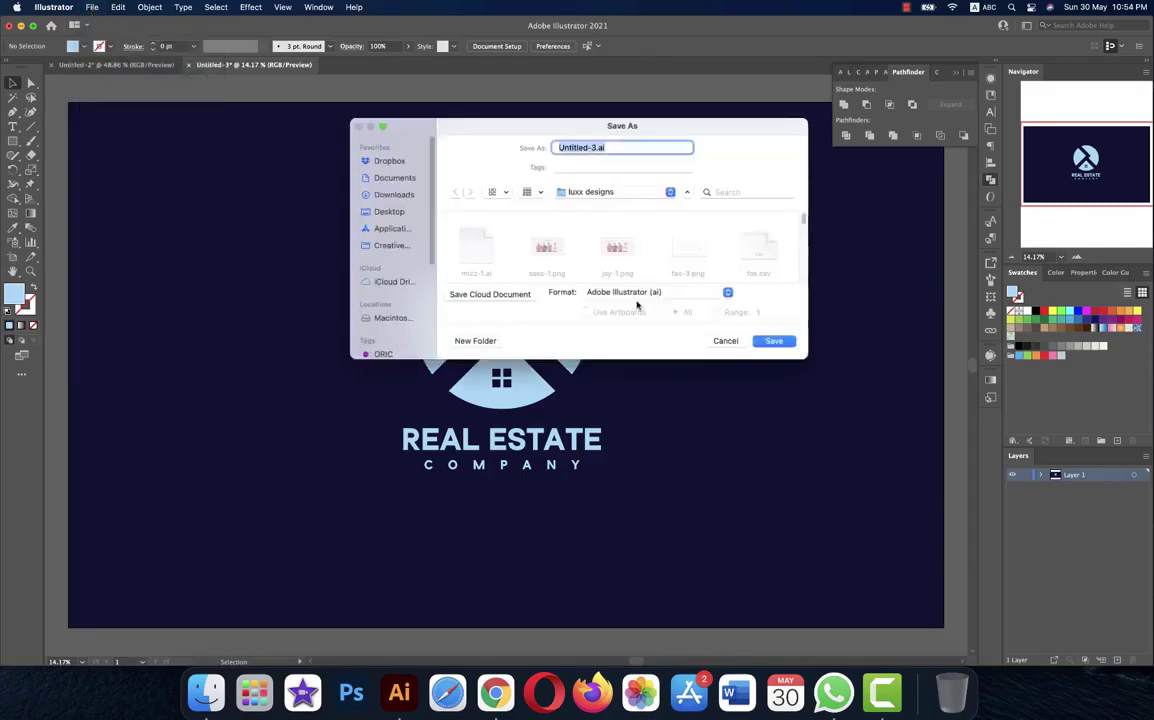
click(640, 293)
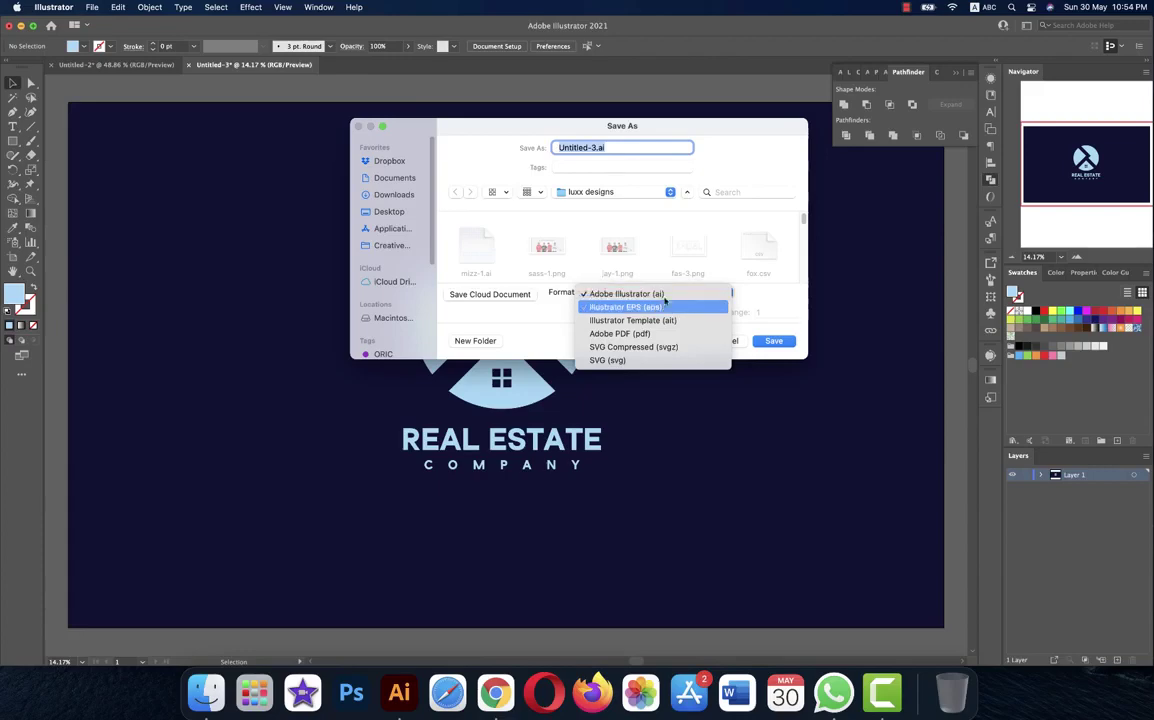
click(665, 307)
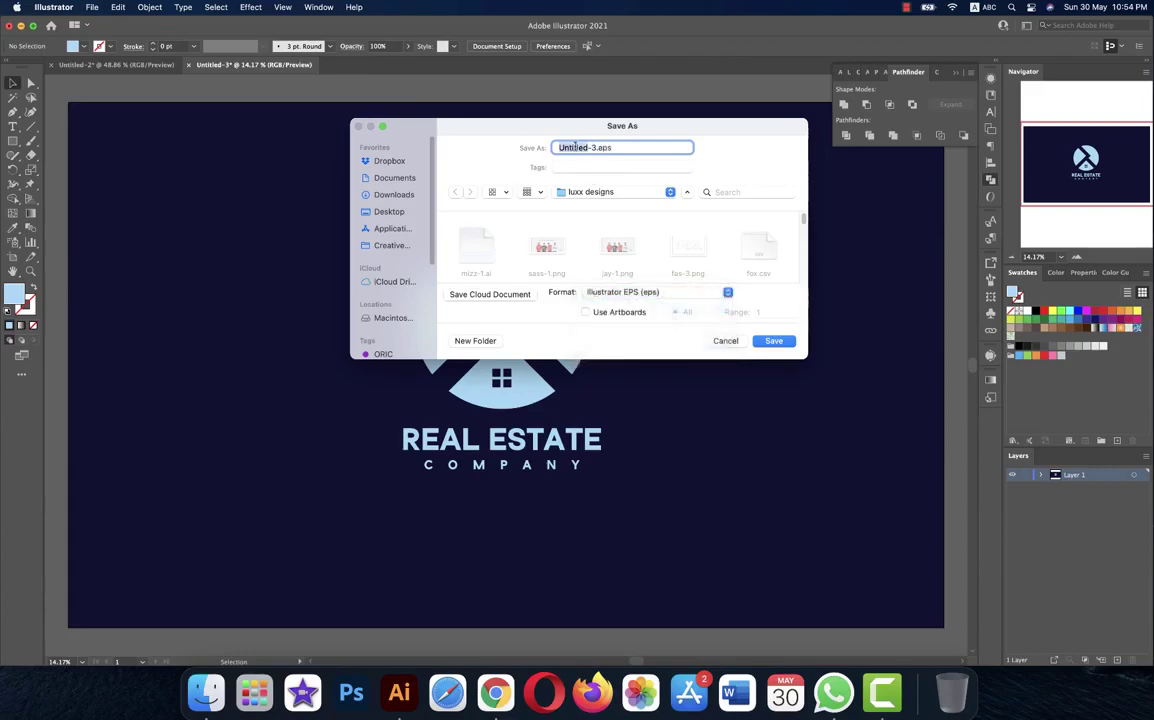
text(real)
text(estatelogo)
click(773, 341)
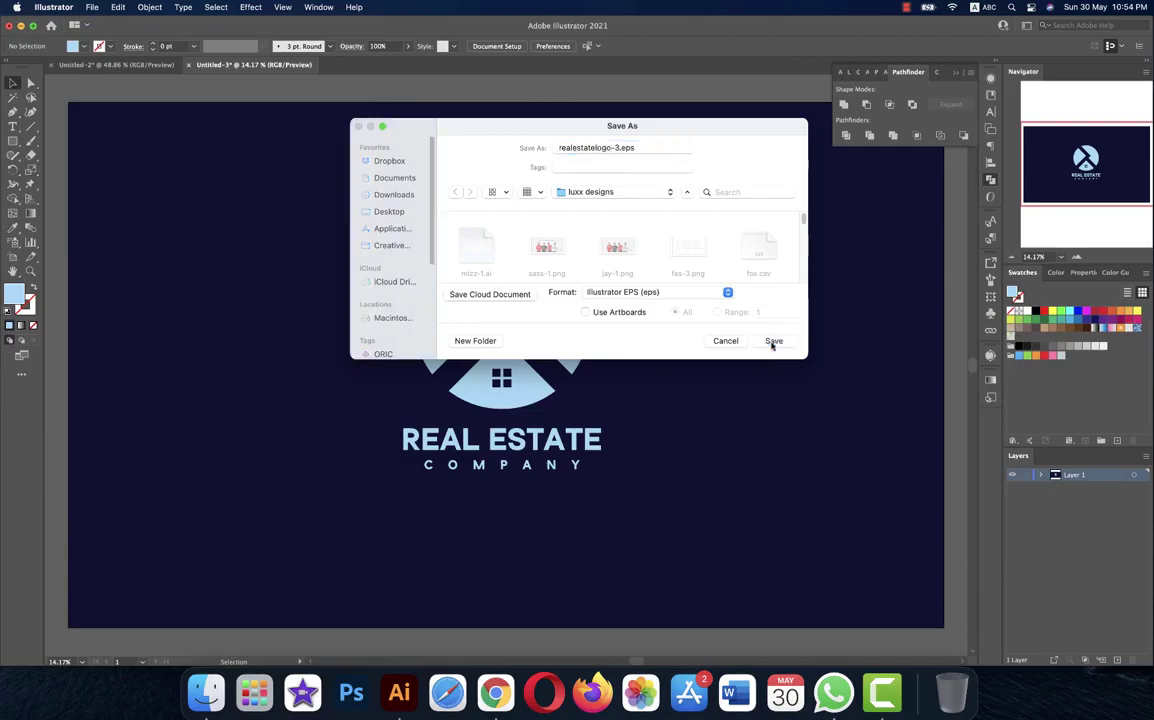
click(770, 166)
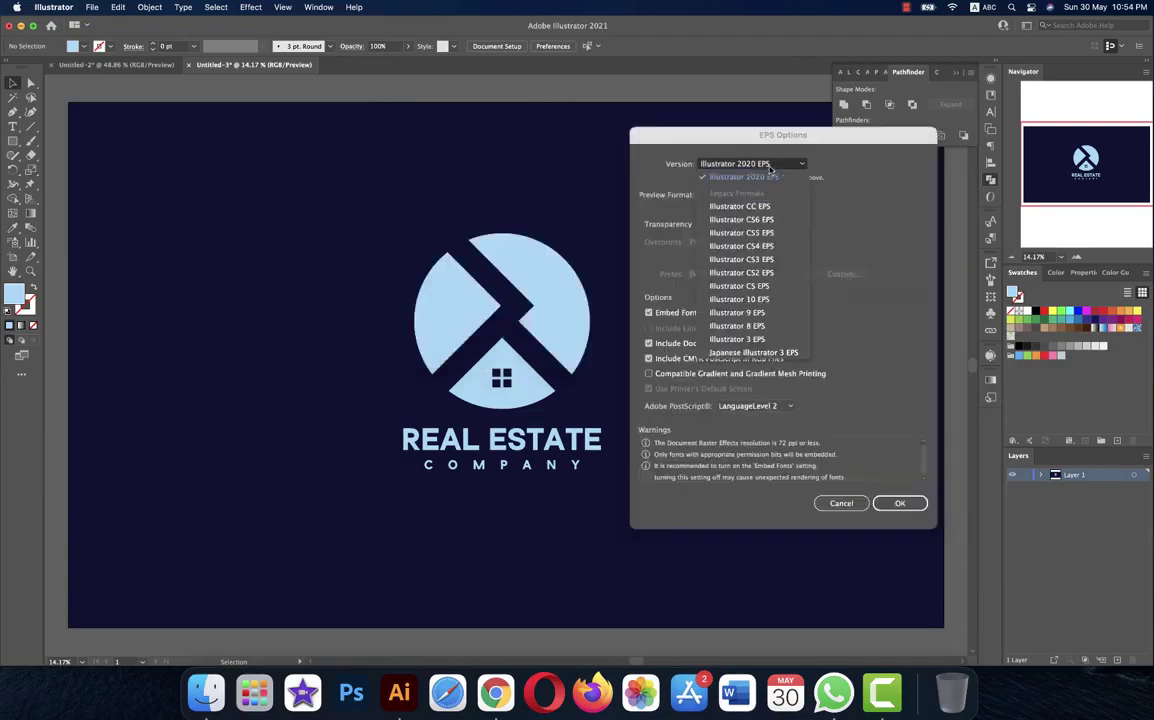
click(763, 300)
key(Return)
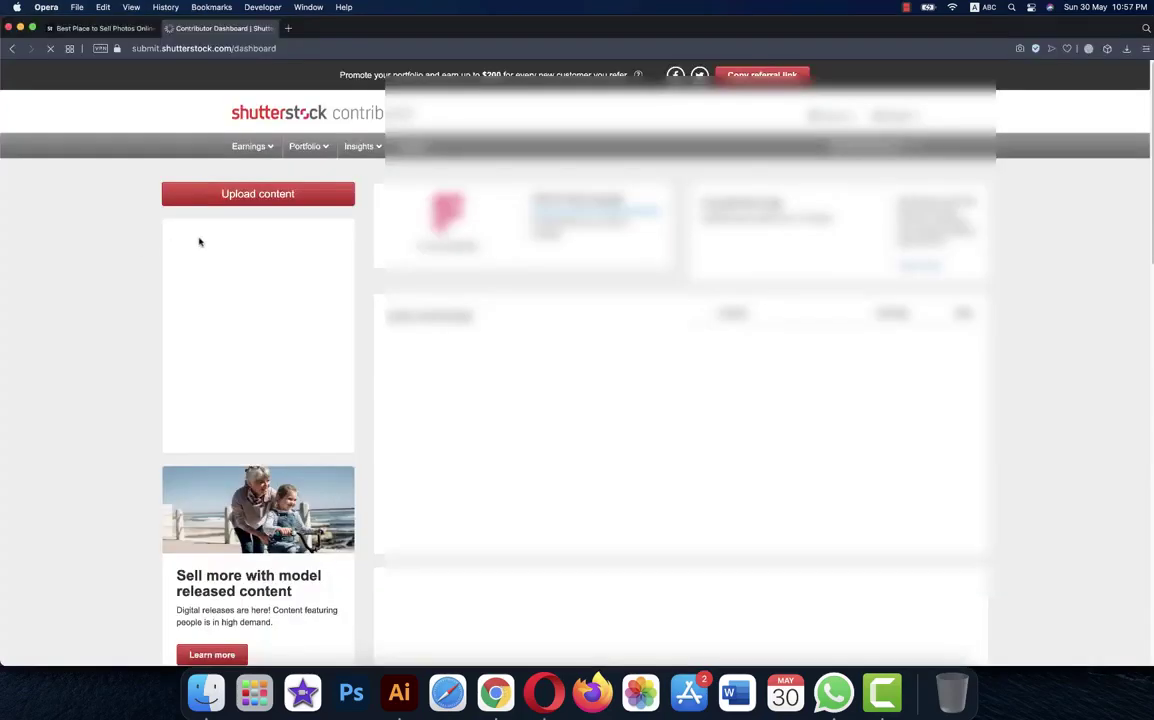
Upload realestatelogo-3.eps from the luxx designs folder on Shutterstock's upload page.
click(259, 196)
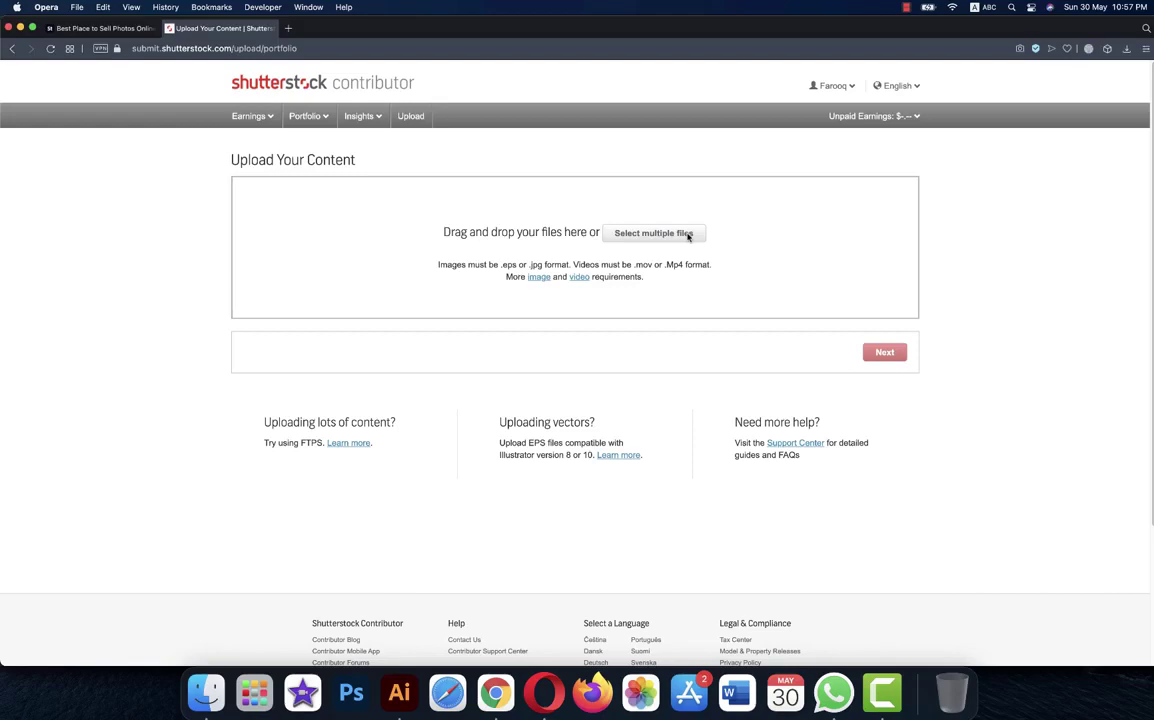
click(687, 236)
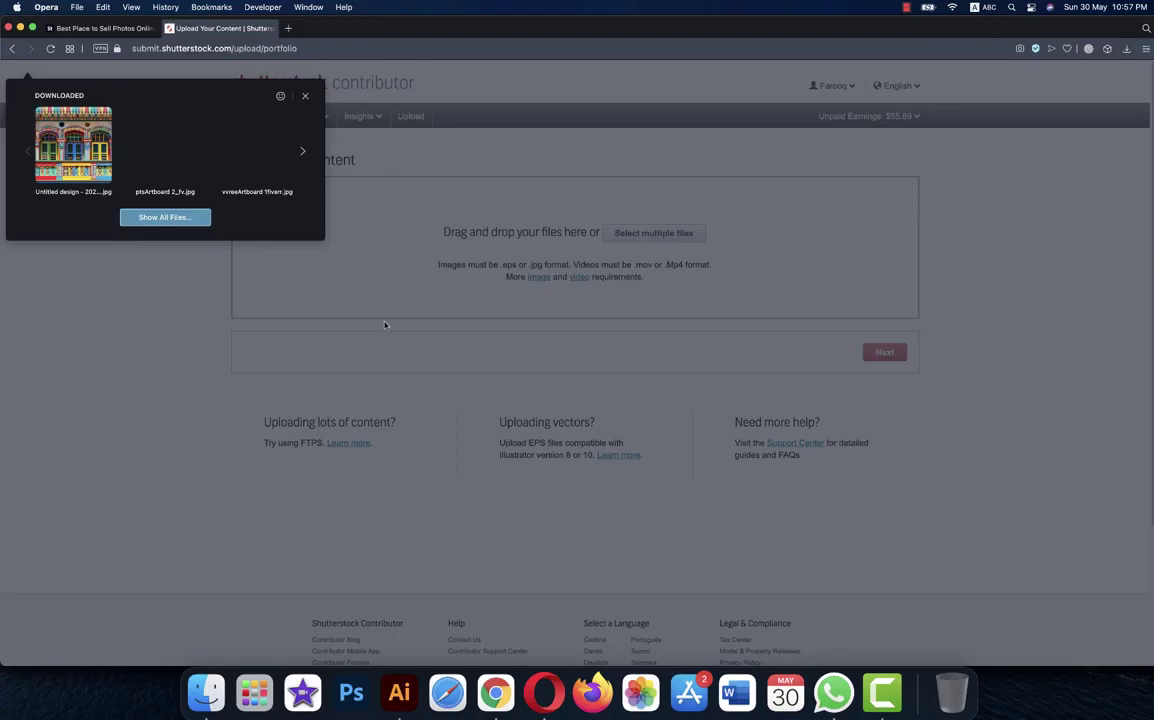
click(339, 224)
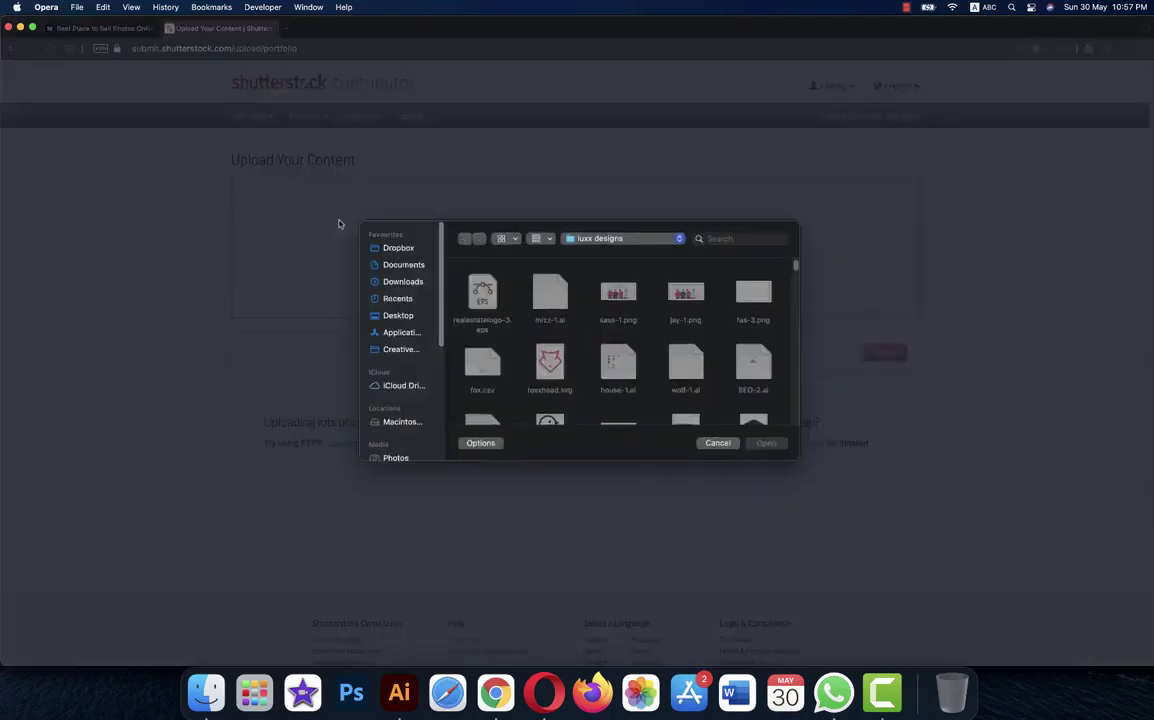
double_click(482, 295)
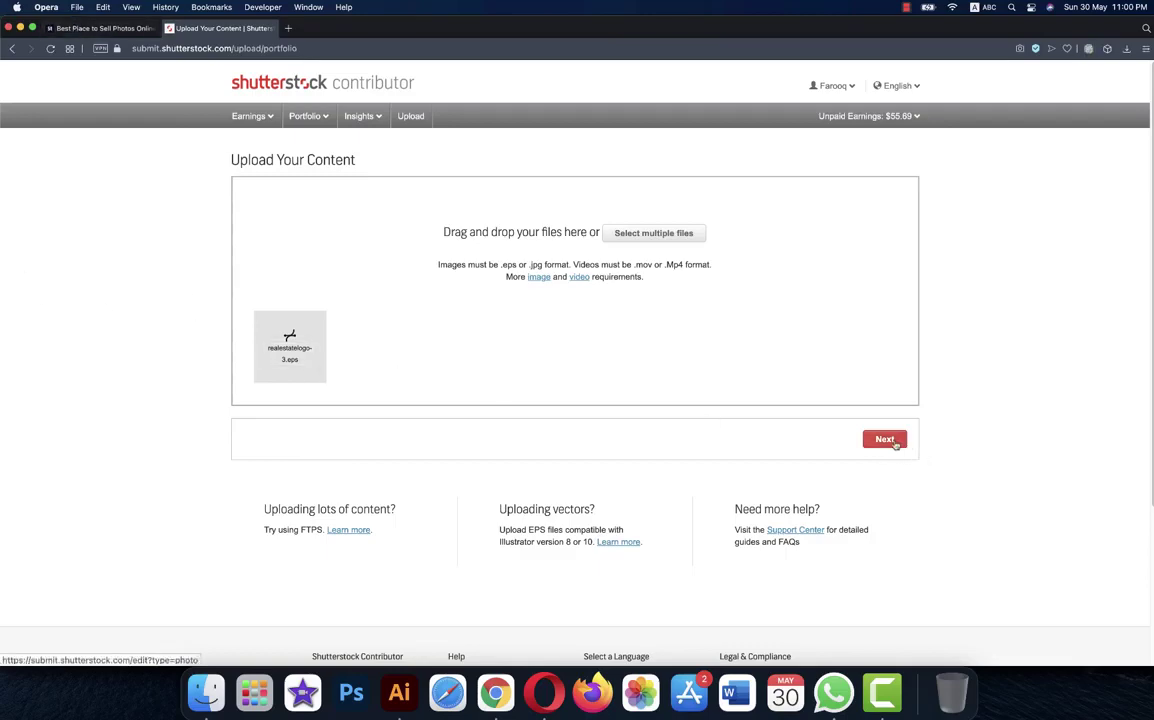
Continue to the Submit content page, where realestatelogo-3.eps is listed to submit.
click(895, 444)
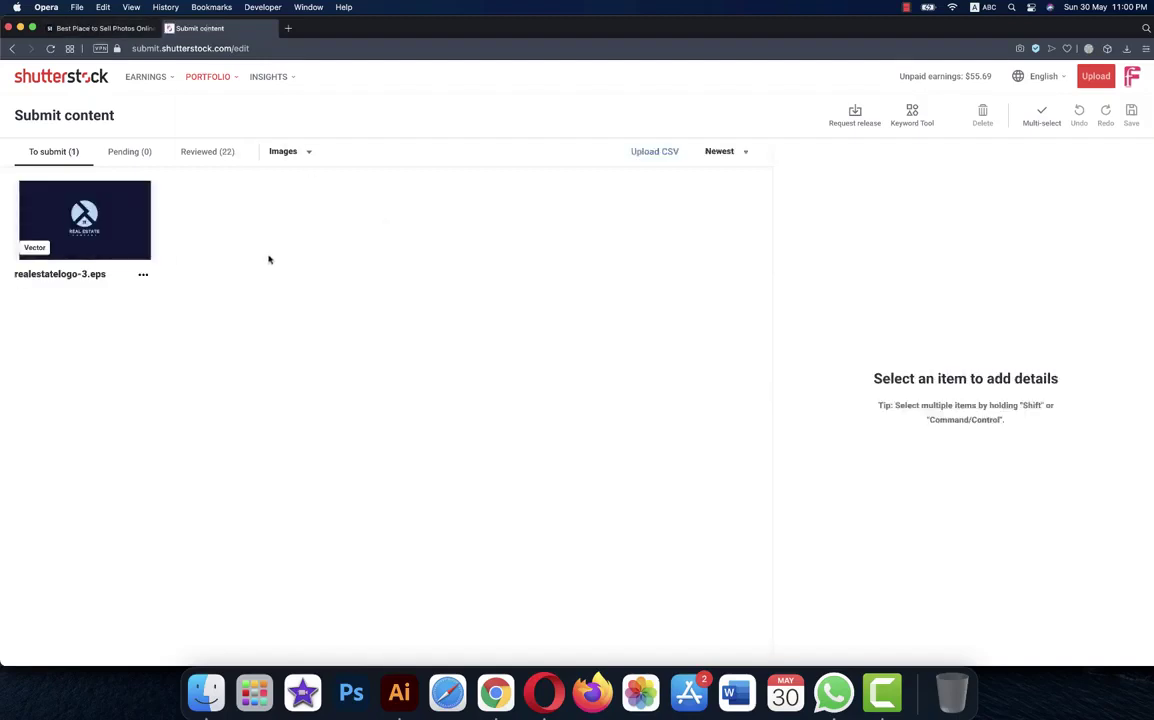
mouse_move(85, 220)
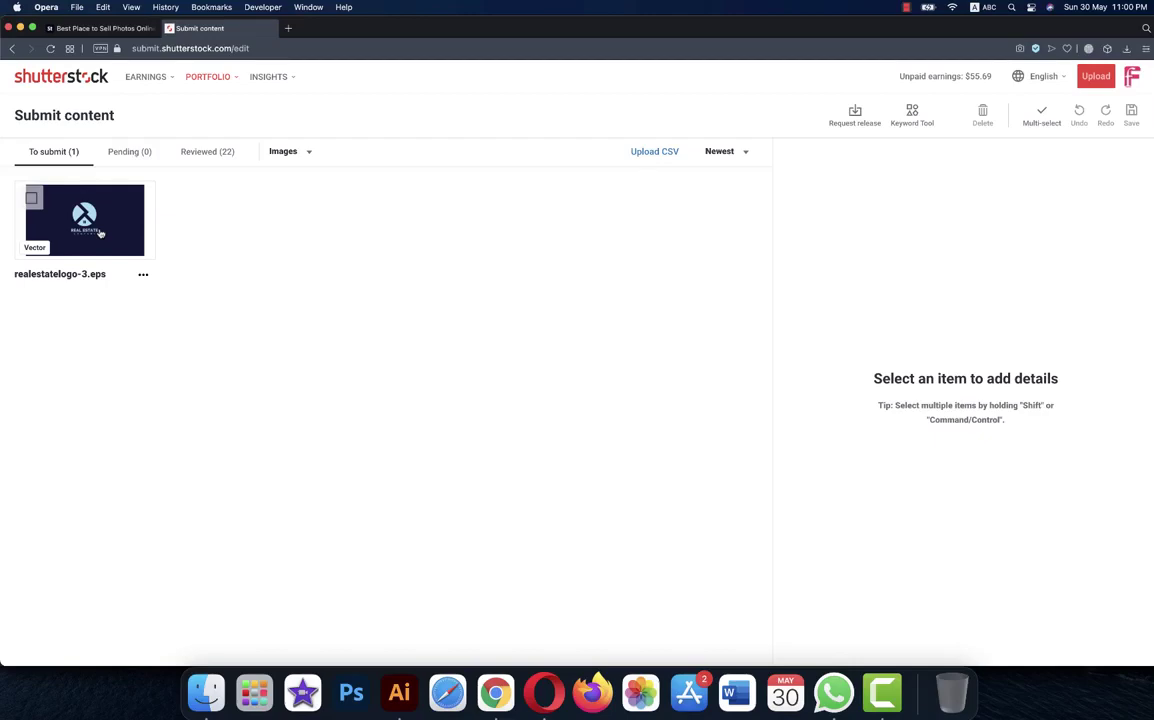
Give the uploaded logo the description 'Alphabet R real estate monogram vector logo template'.
click(100, 233)
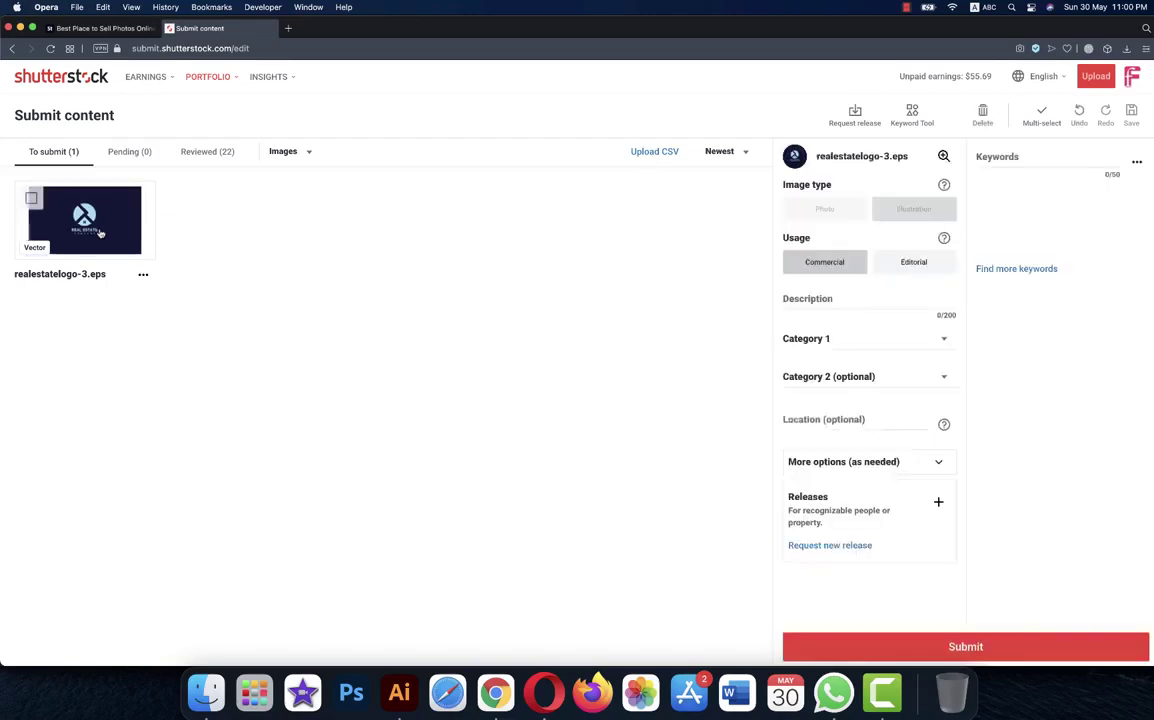
click(827, 297)
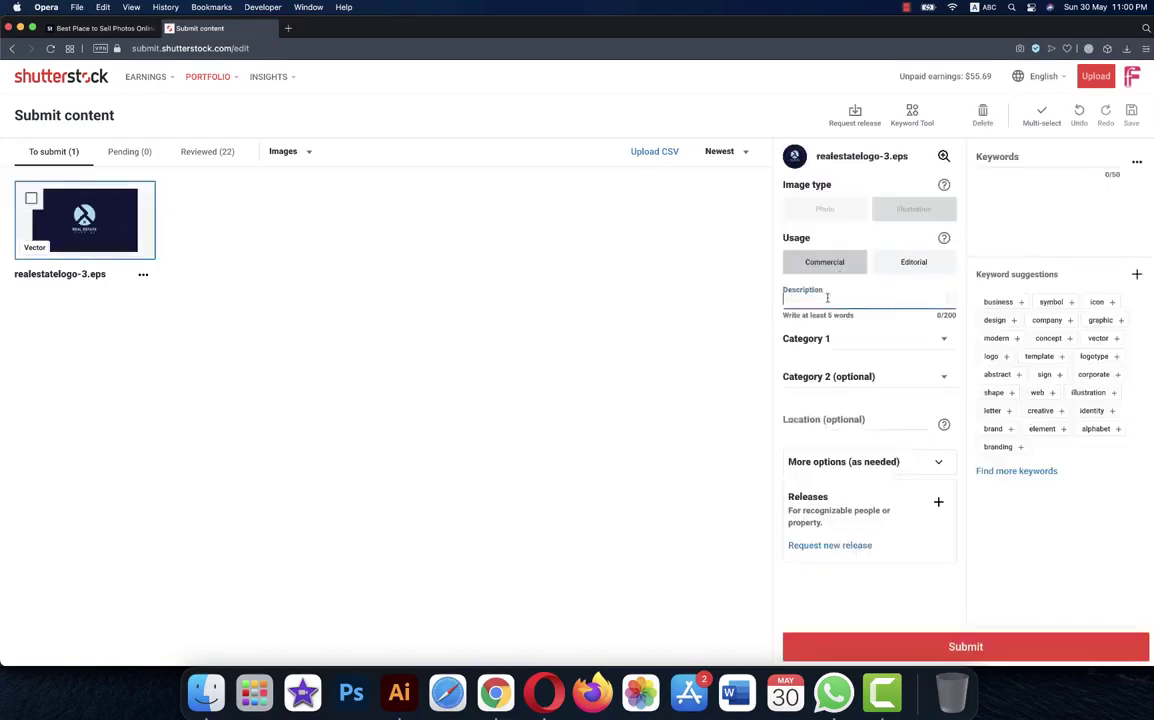
text(Alp)
text(habet R)
text( re)
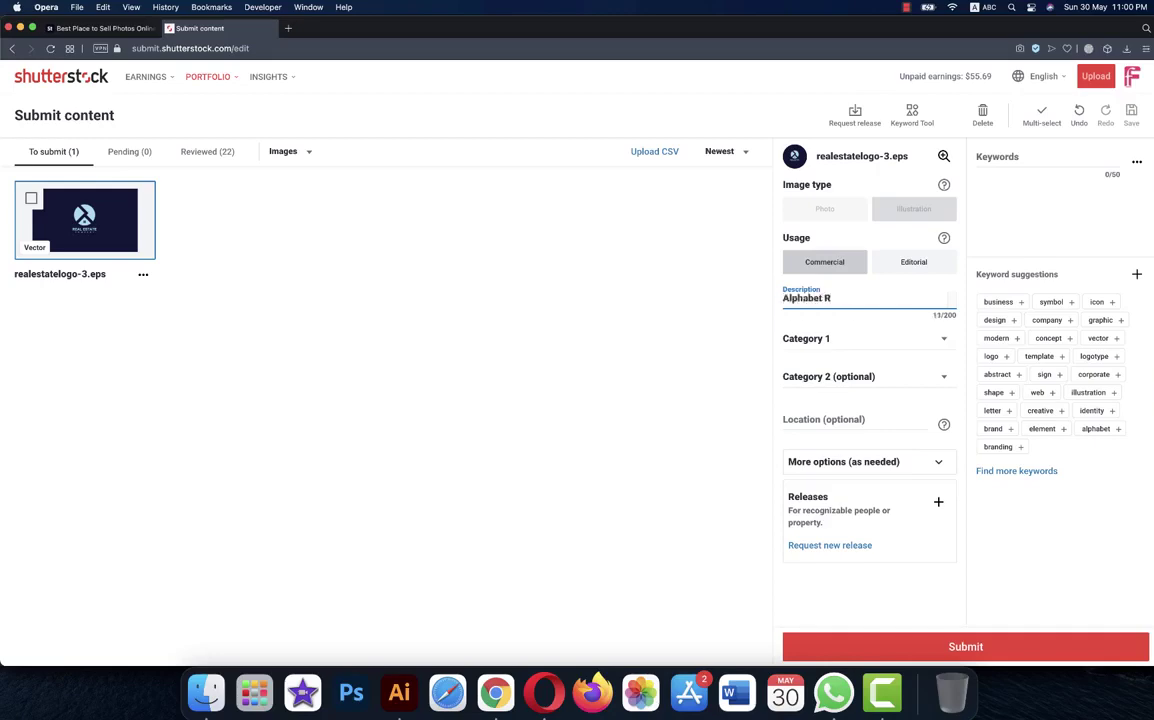
text(al)
text( estate m)
text(onogram vec)
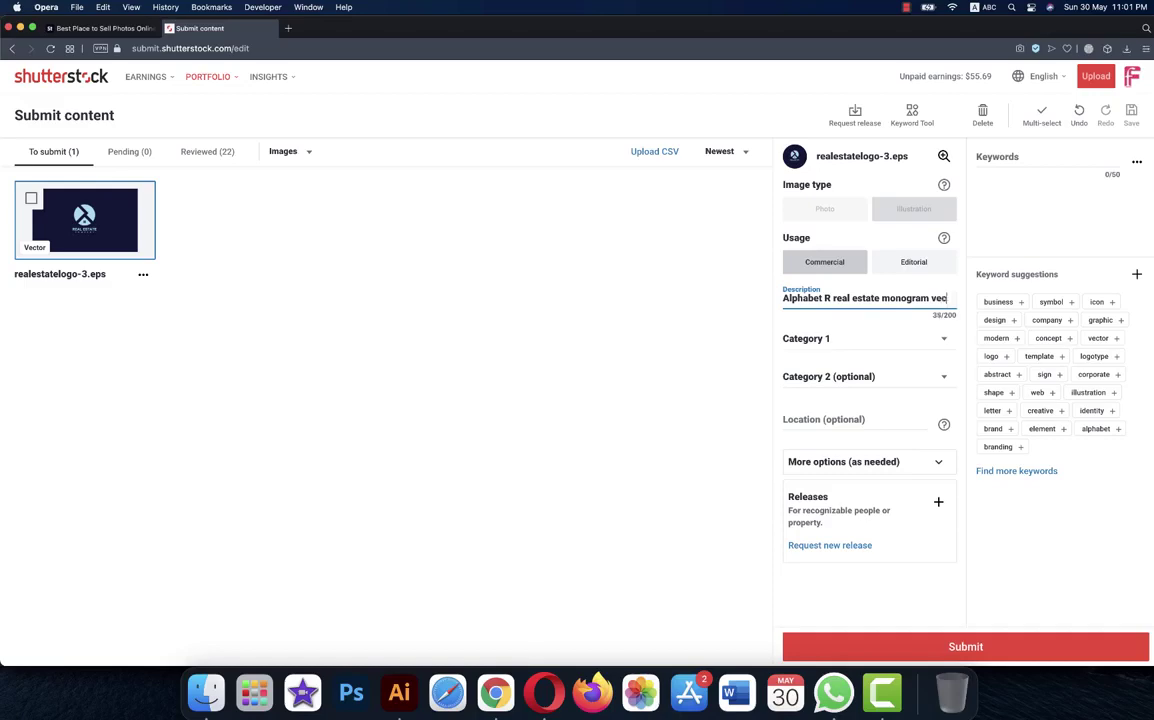
text(tor logo )
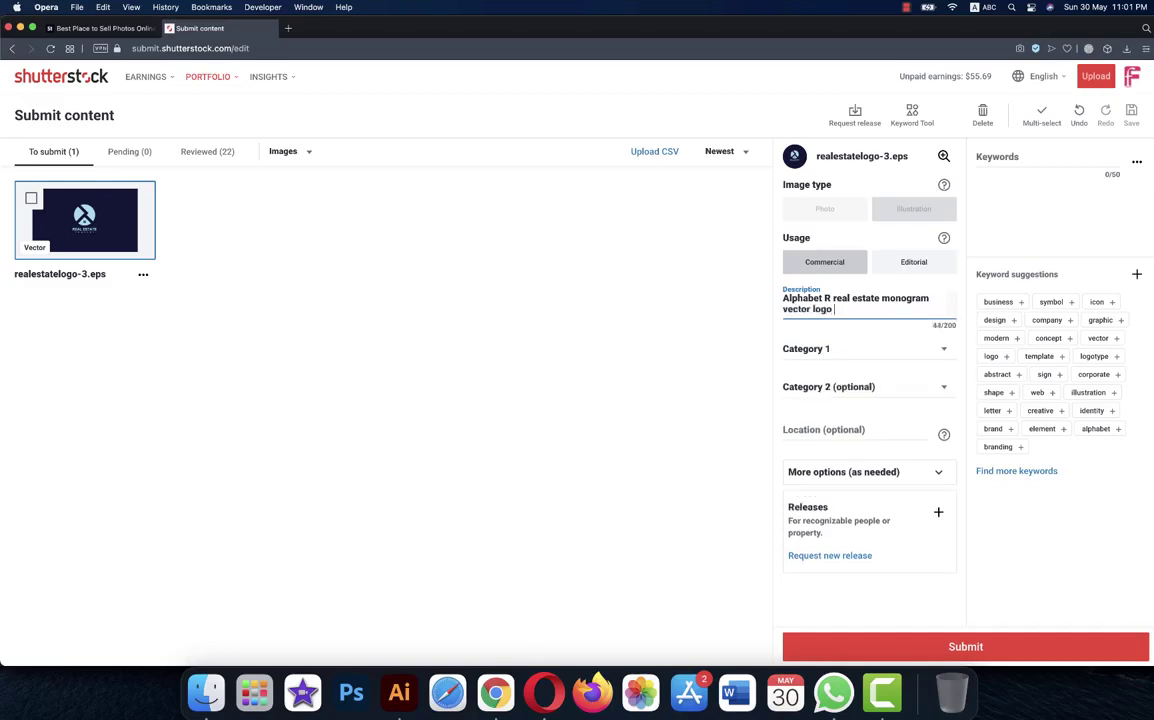
text(template)
Set Category 1 to Signs/Symbols and Category 2 to Buildings/Landmarks.
click(851, 352)
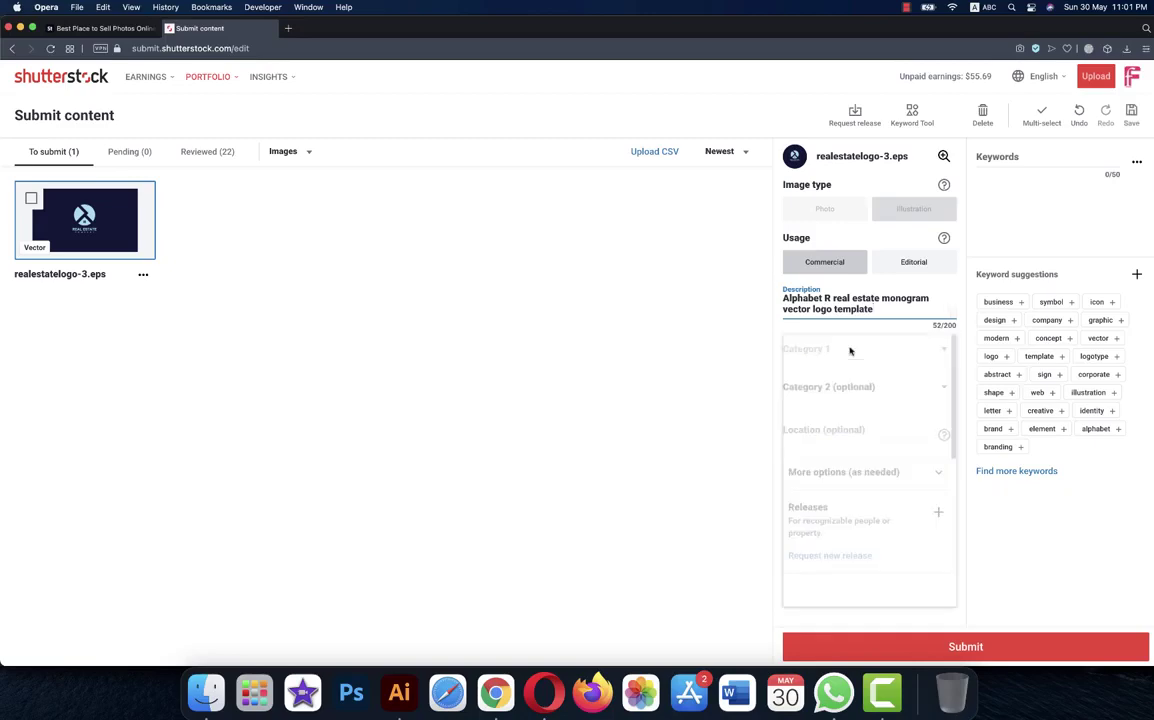
scroll(862, 480, down, 3)
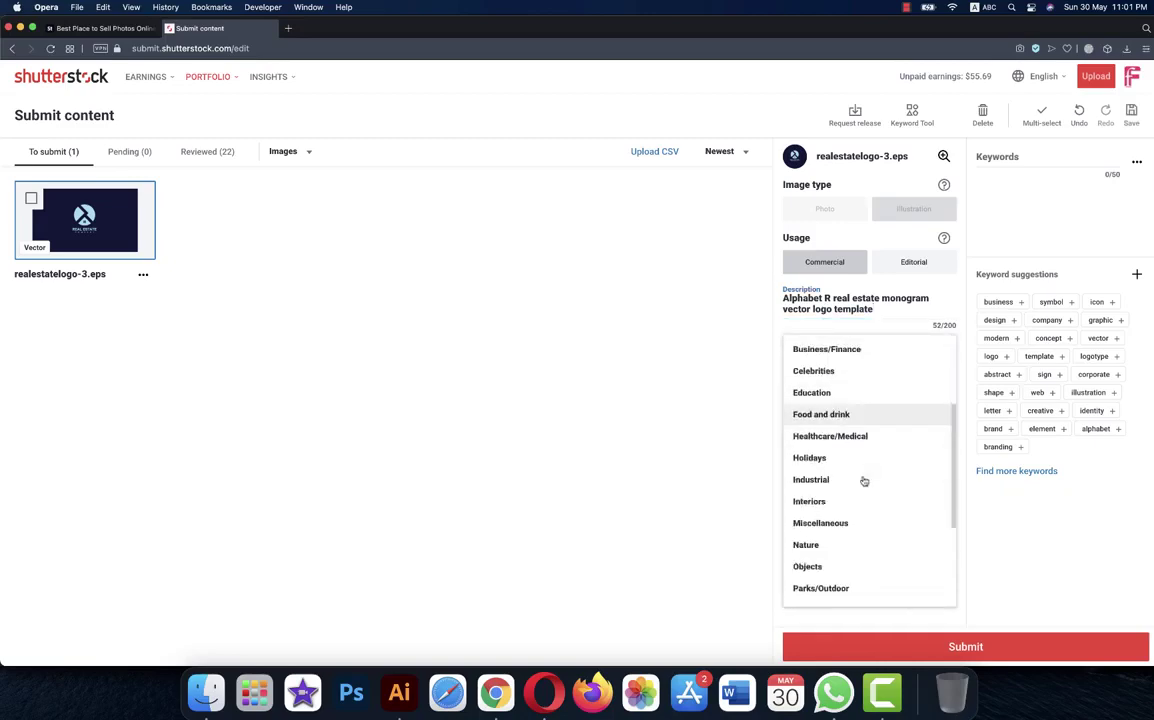
scroll(862, 480, down, 3)
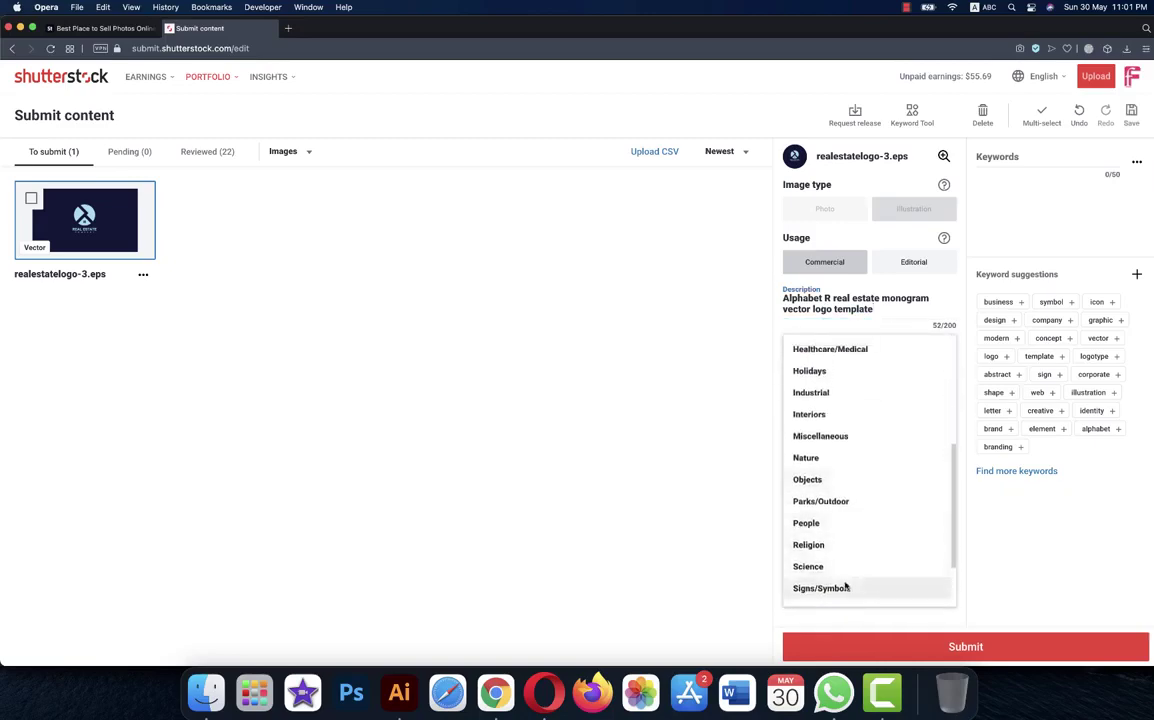
click(846, 587)
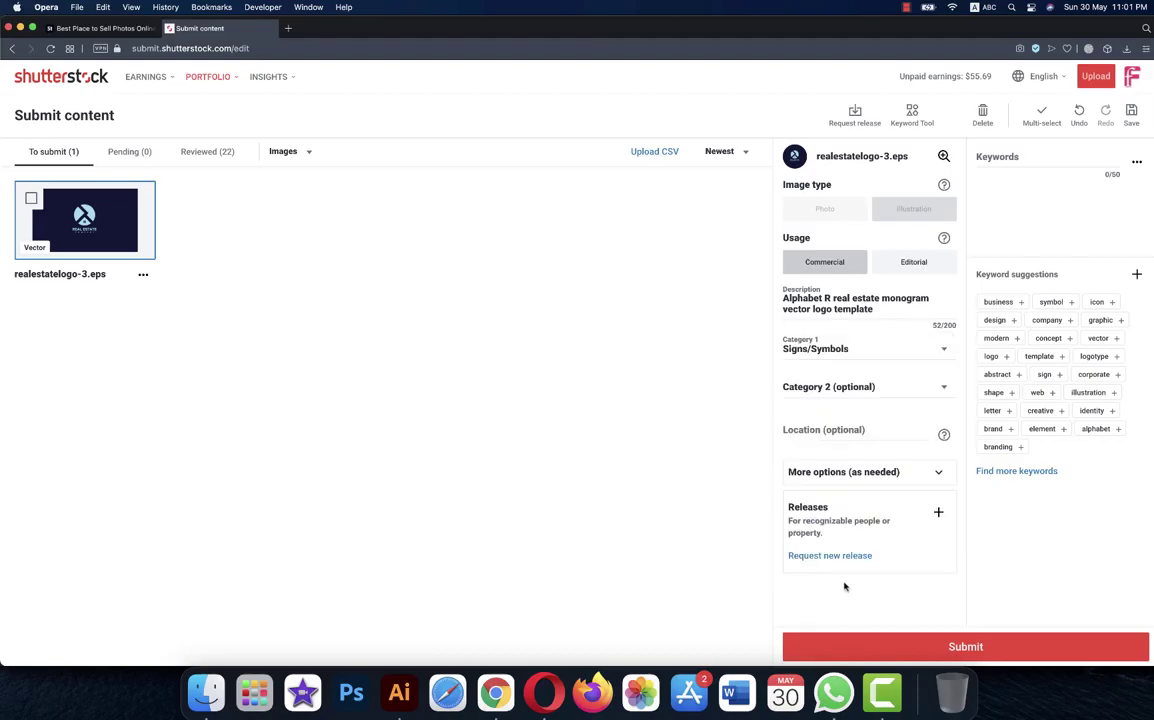
click(879, 392)
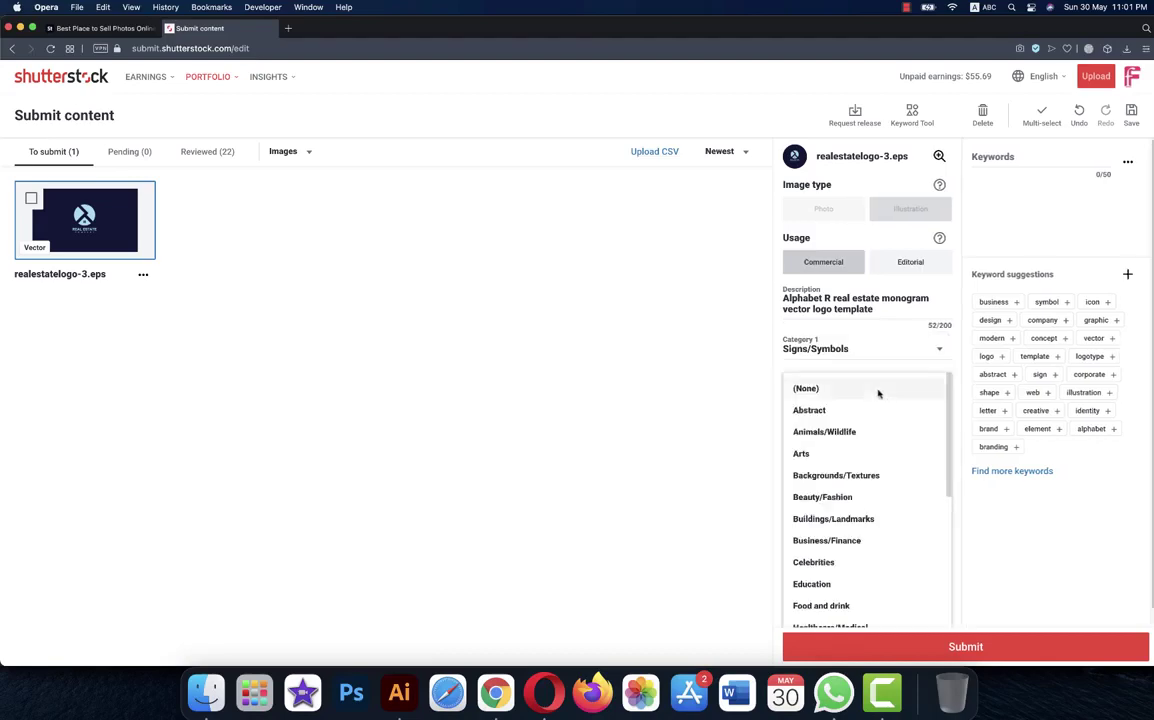
click(866, 519)
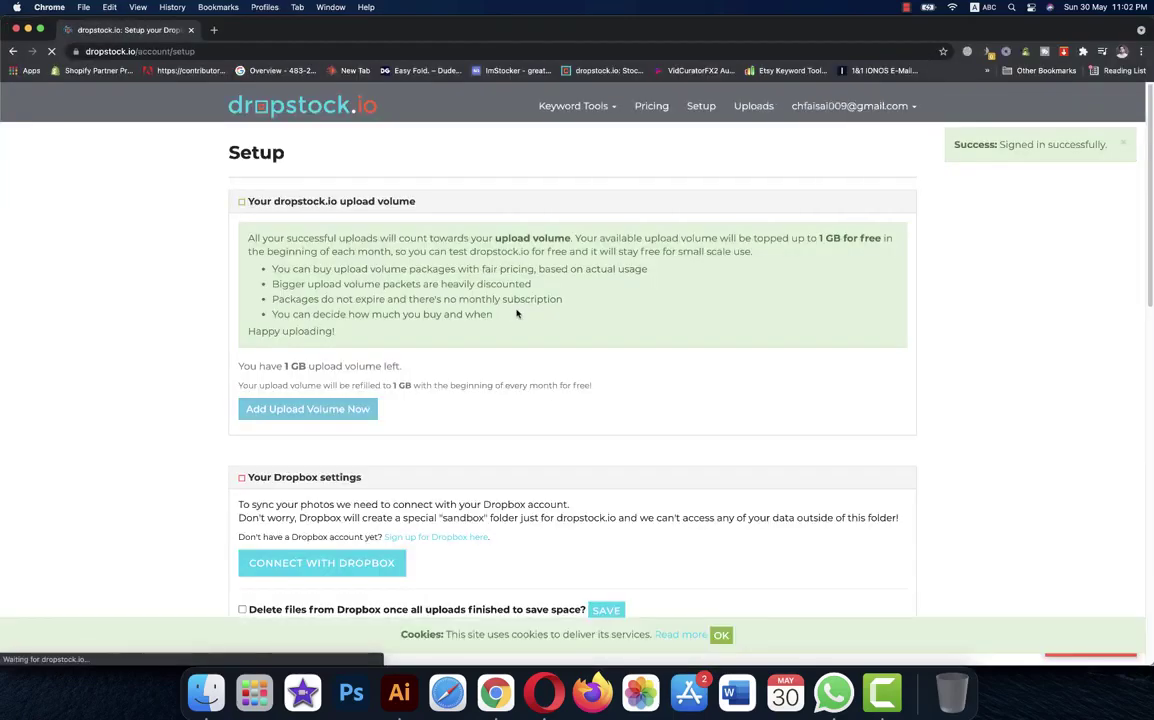
Open dropstock.io's Keyword Research Tool, dismissing the browser password warning.
click(612, 108)
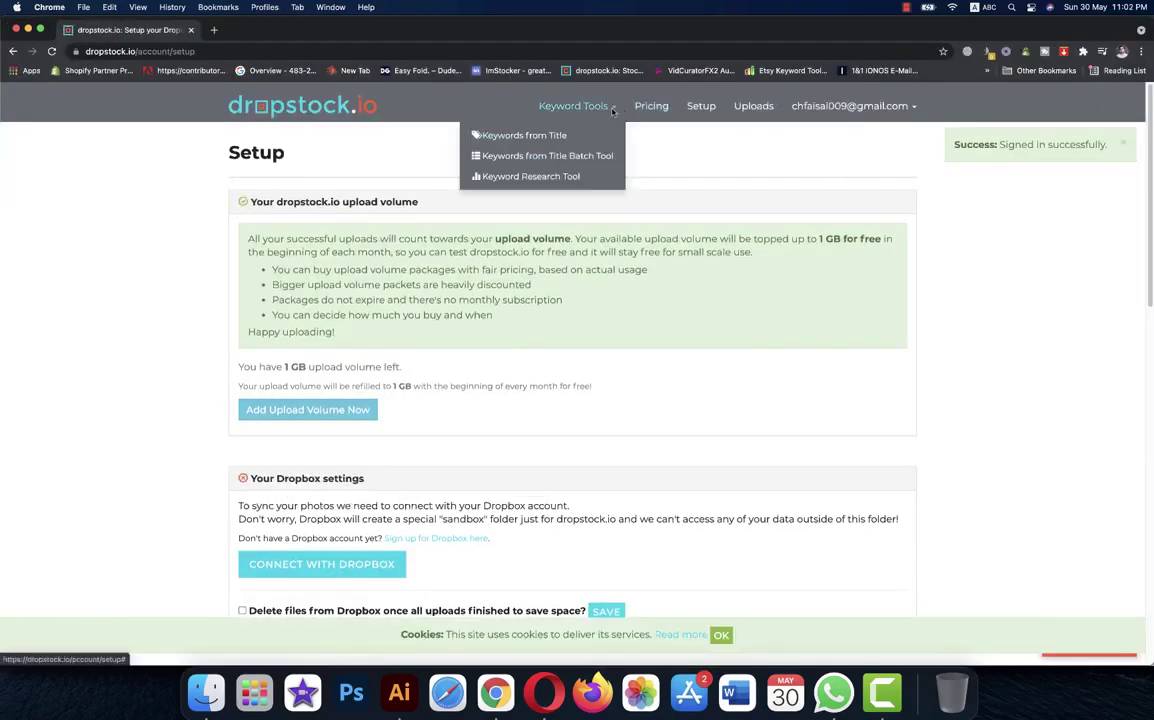
click(555, 199)
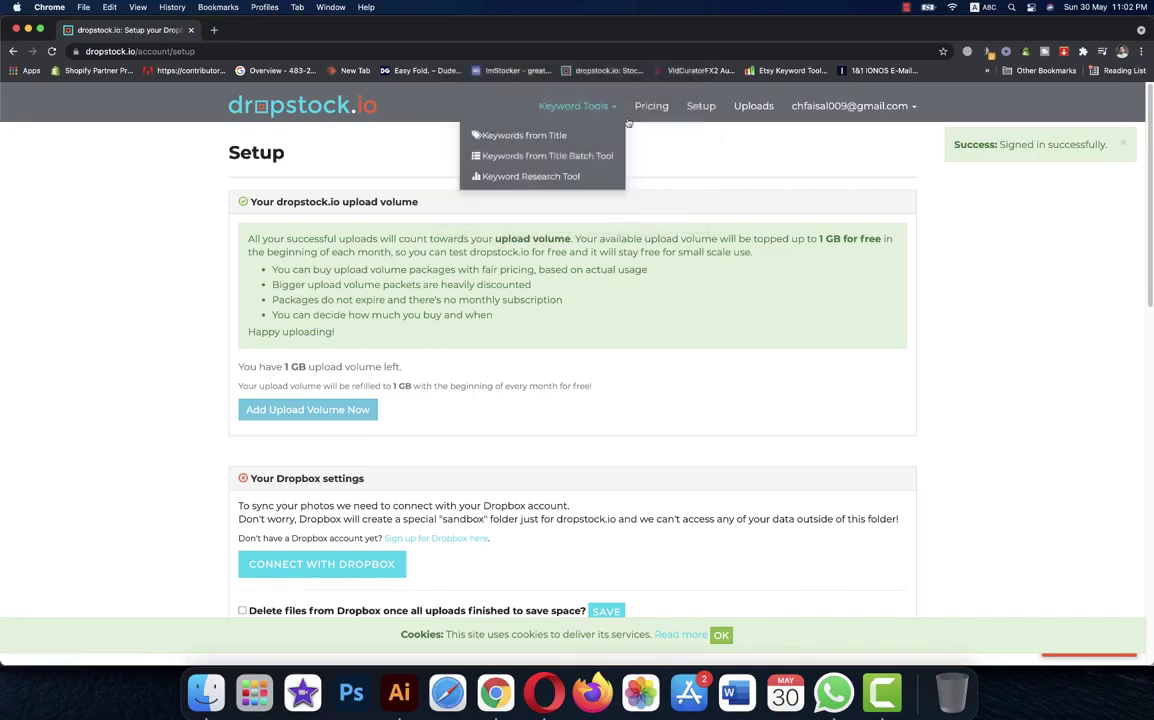
click(552, 177)
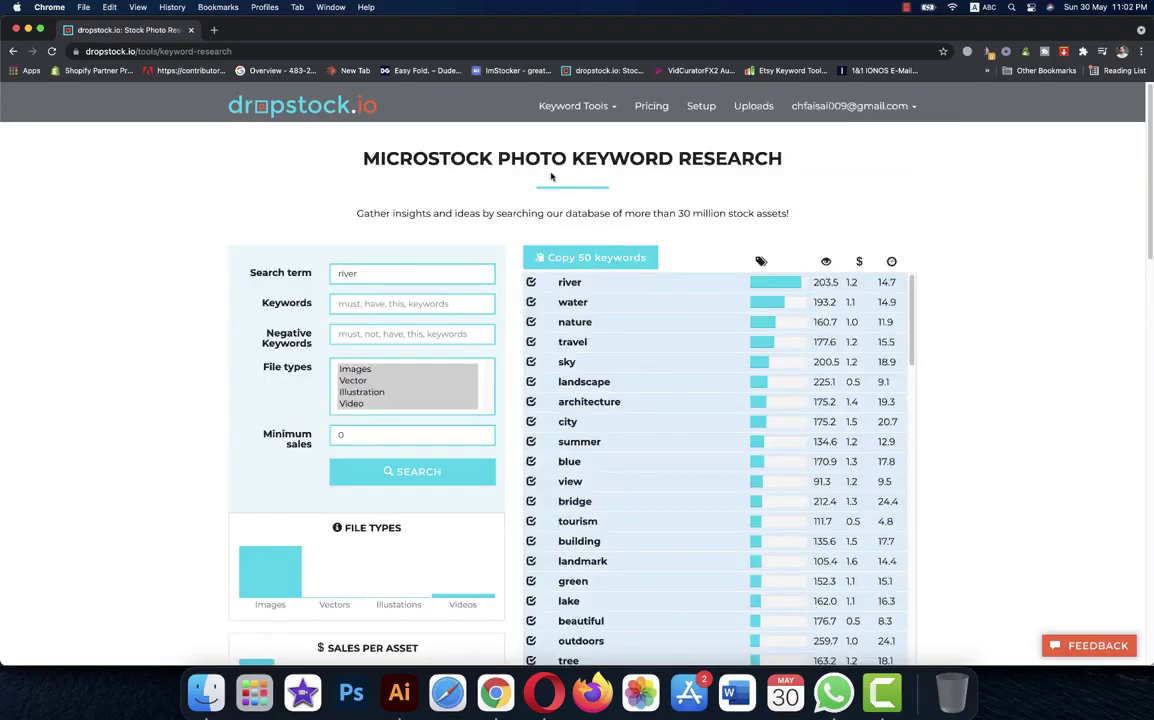
Search vector keywords for 'R real estate logo' and copy the top 50.
double_click(398, 273)
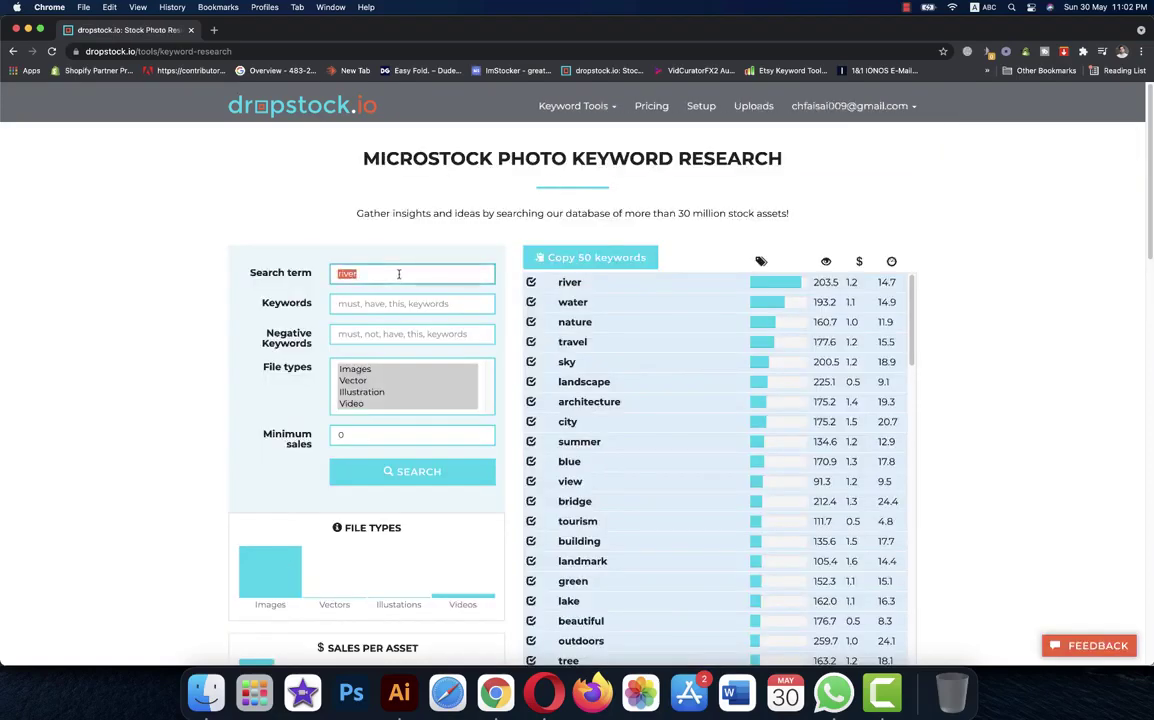
text(R real)
text( estate logo)
click(372, 380)
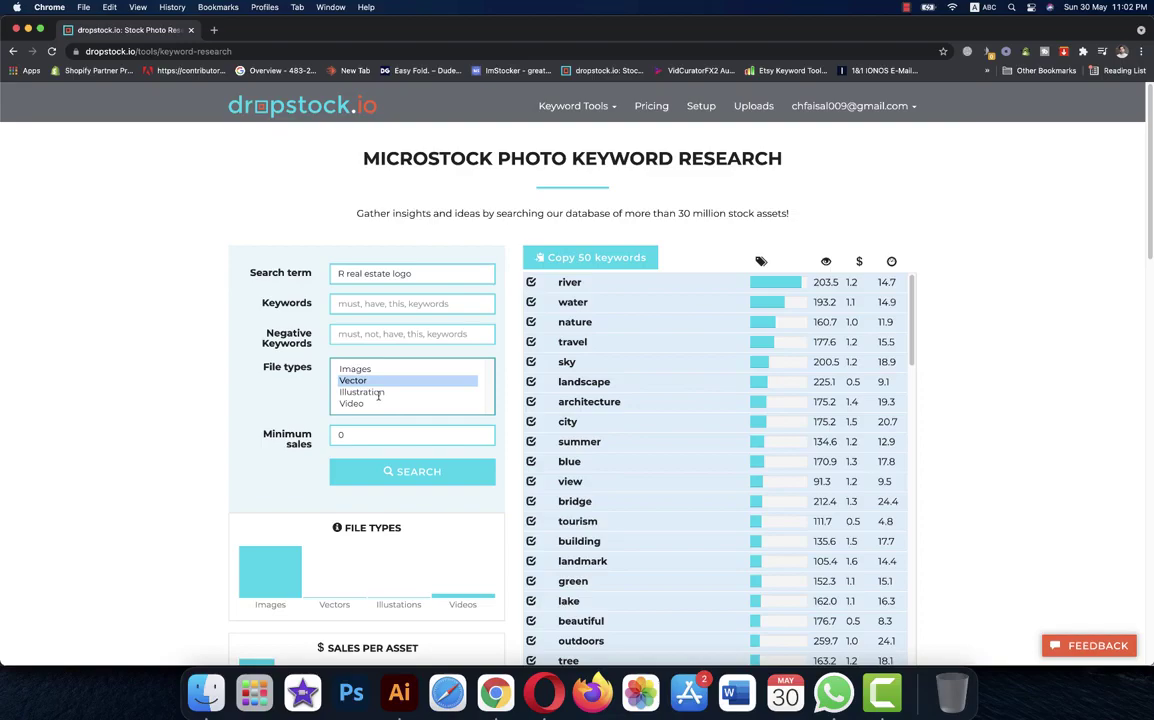
click(410, 476)
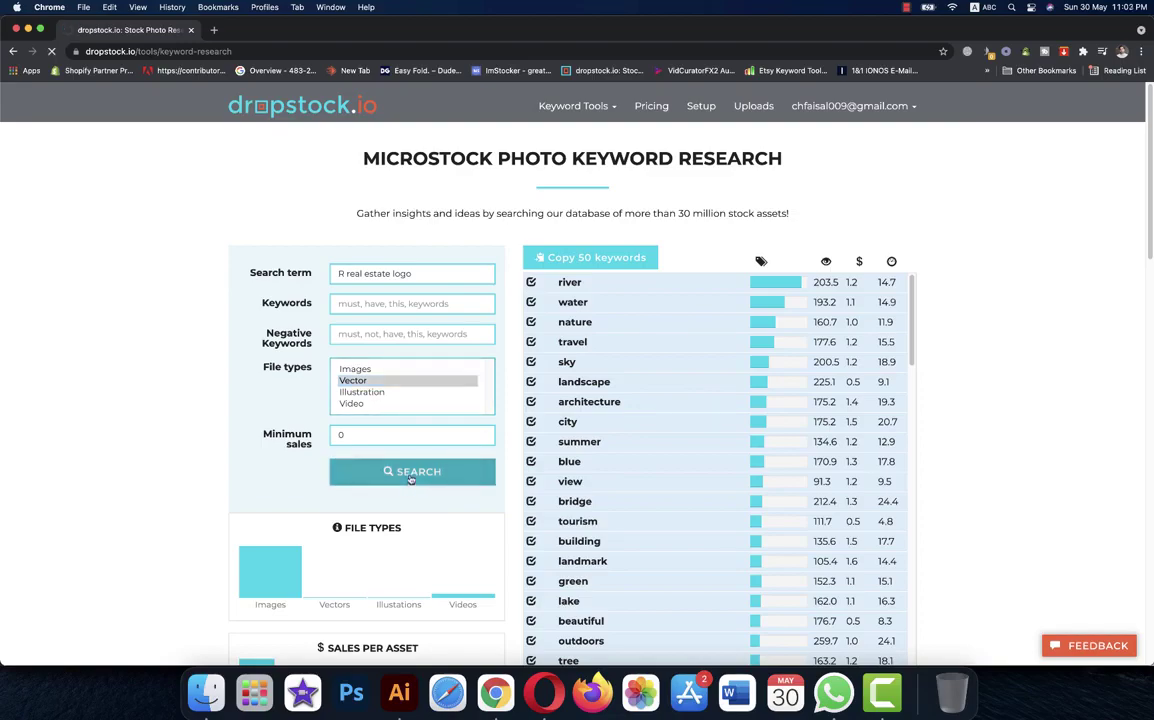
click(581, 258)
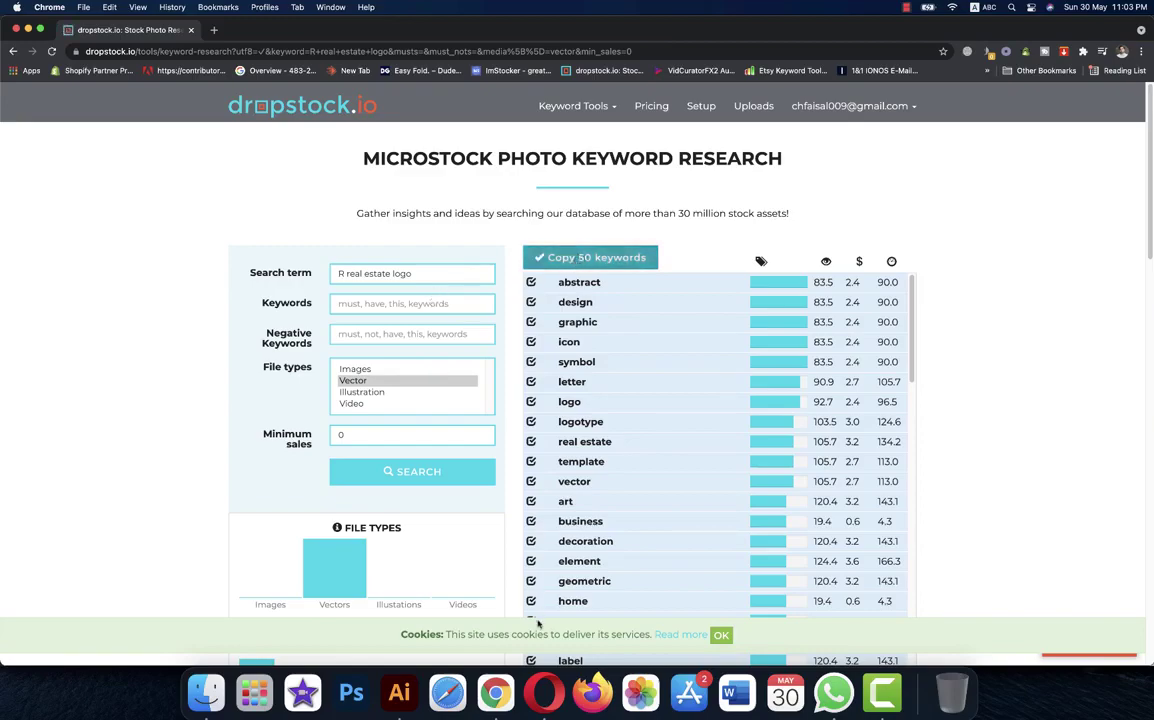
Paste the 50 copied keywords into the logo's Shutterstock Keywords field.
click(542, 686)
click(1023, 157)
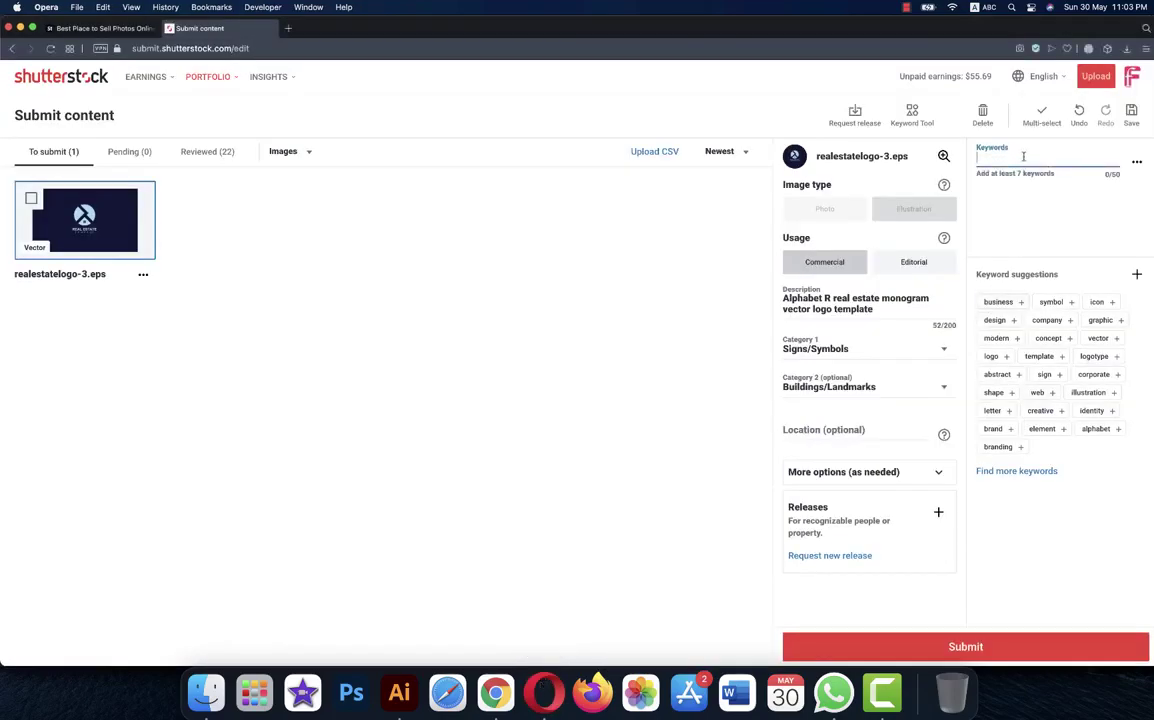
key(super+v)
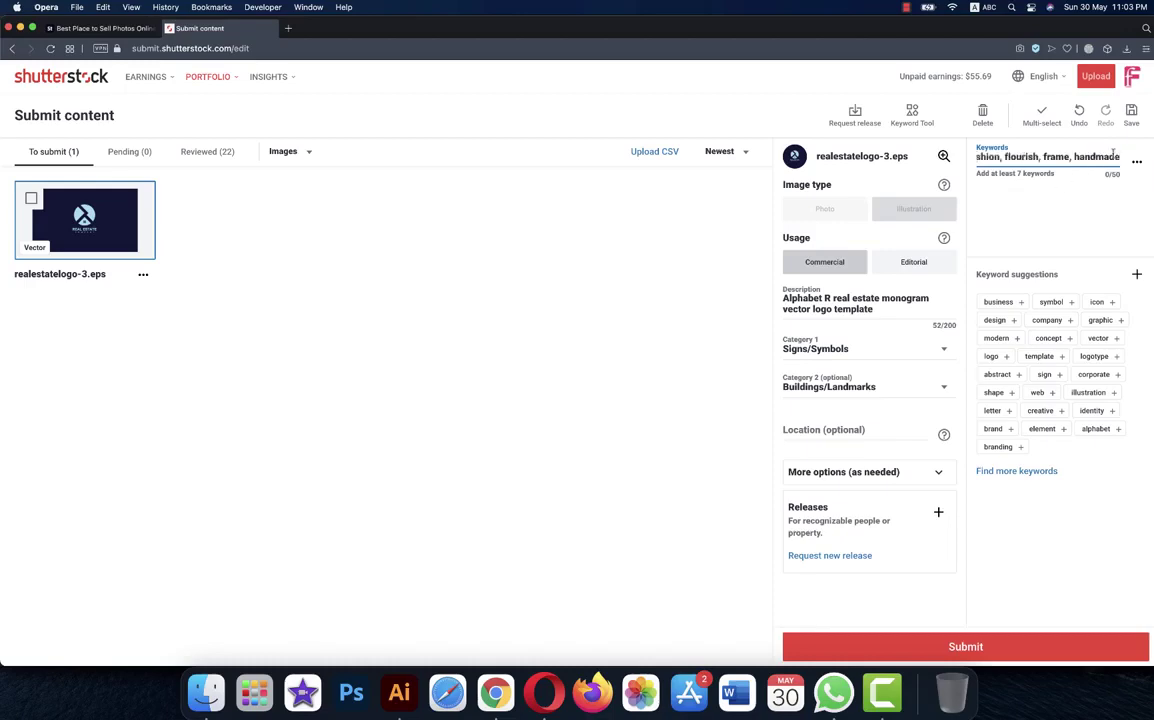
key(Return)
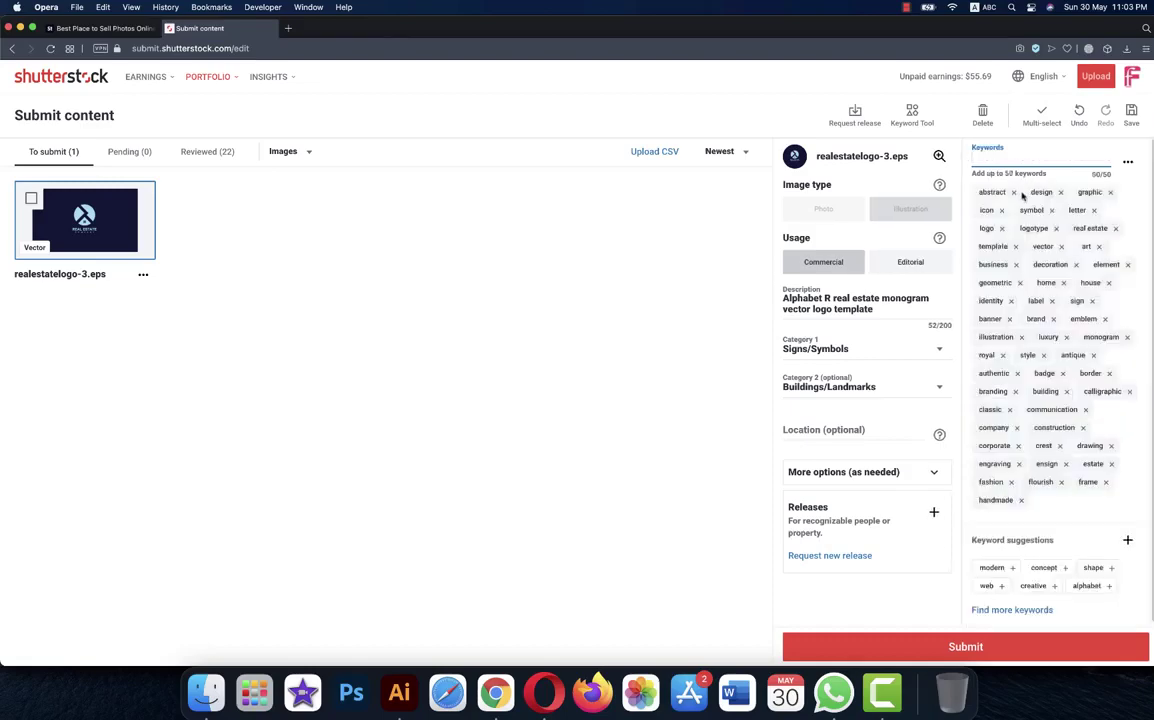
Submit the logo and view it under the Pending tab.
click(965, 648)
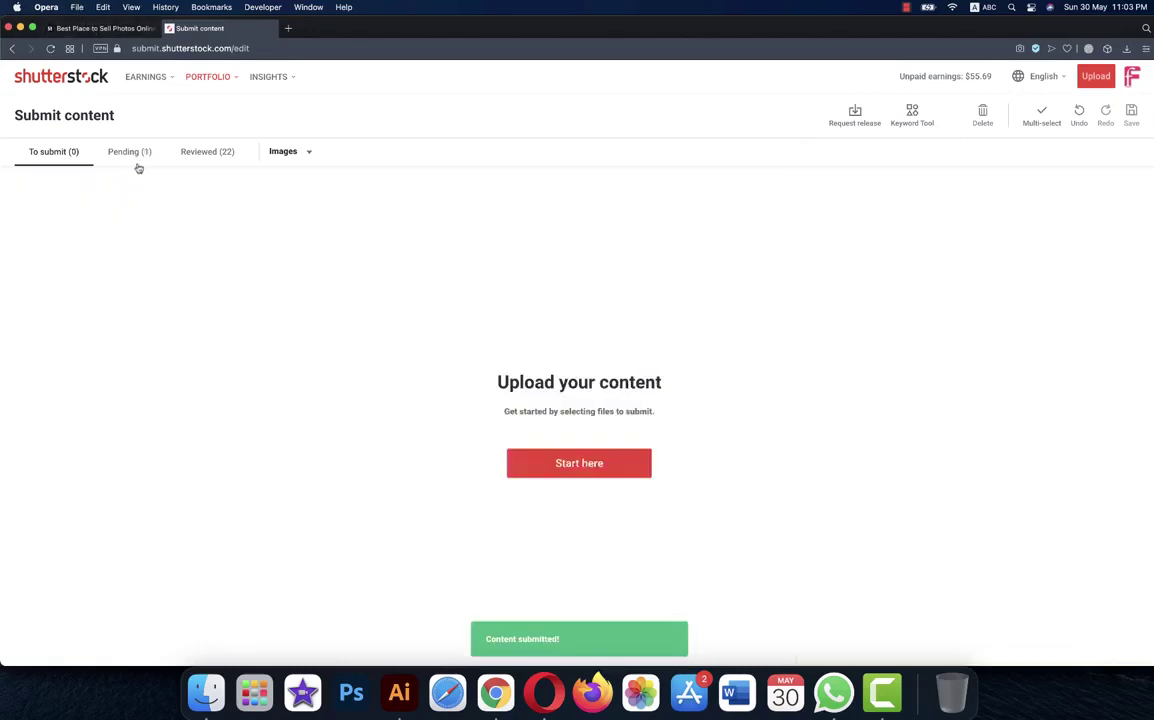
click(135, 156)
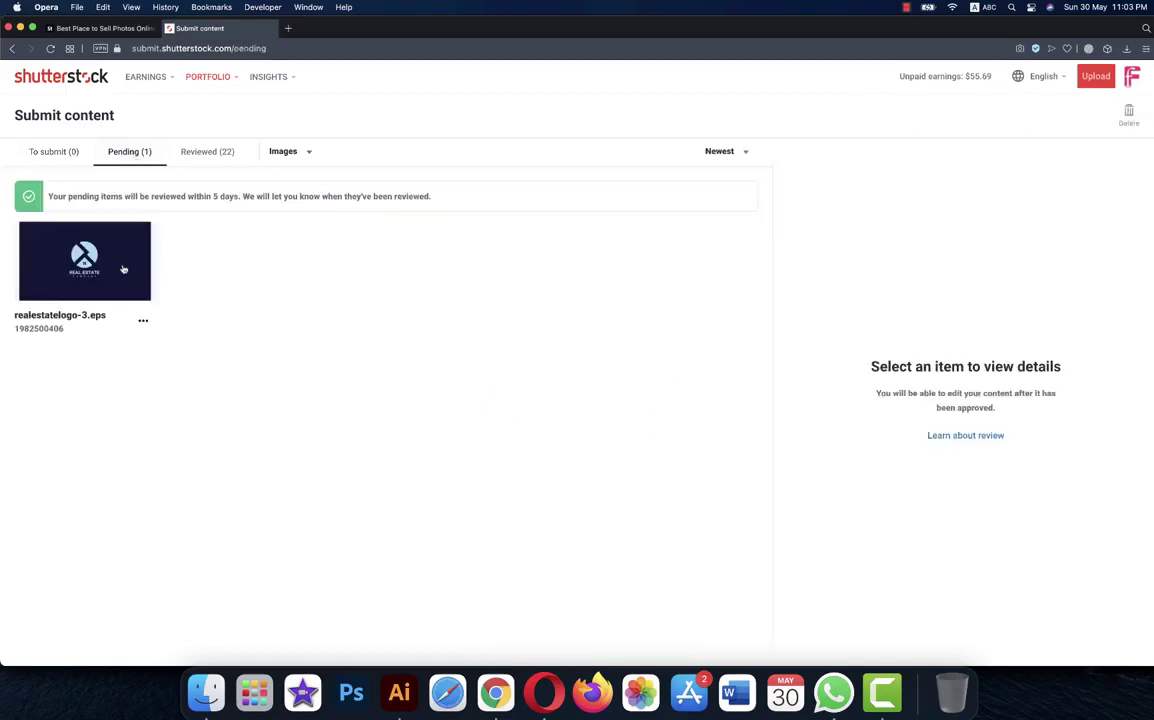
mouse_move(85, 261)
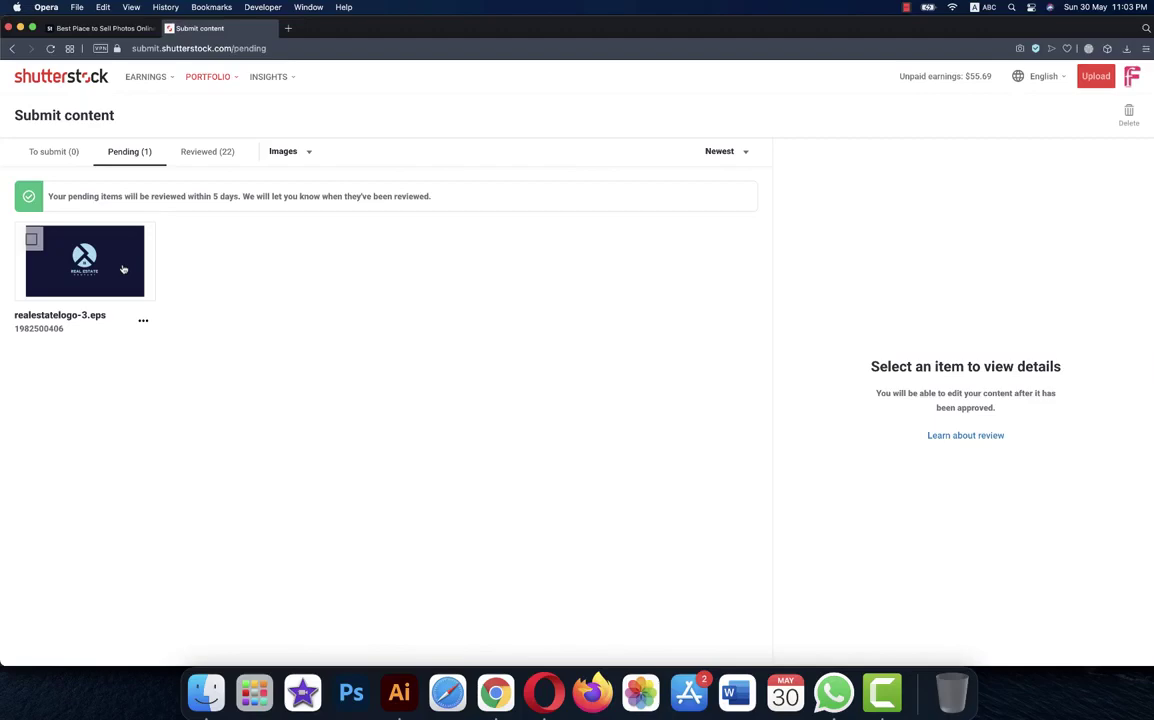
click(123, 269)
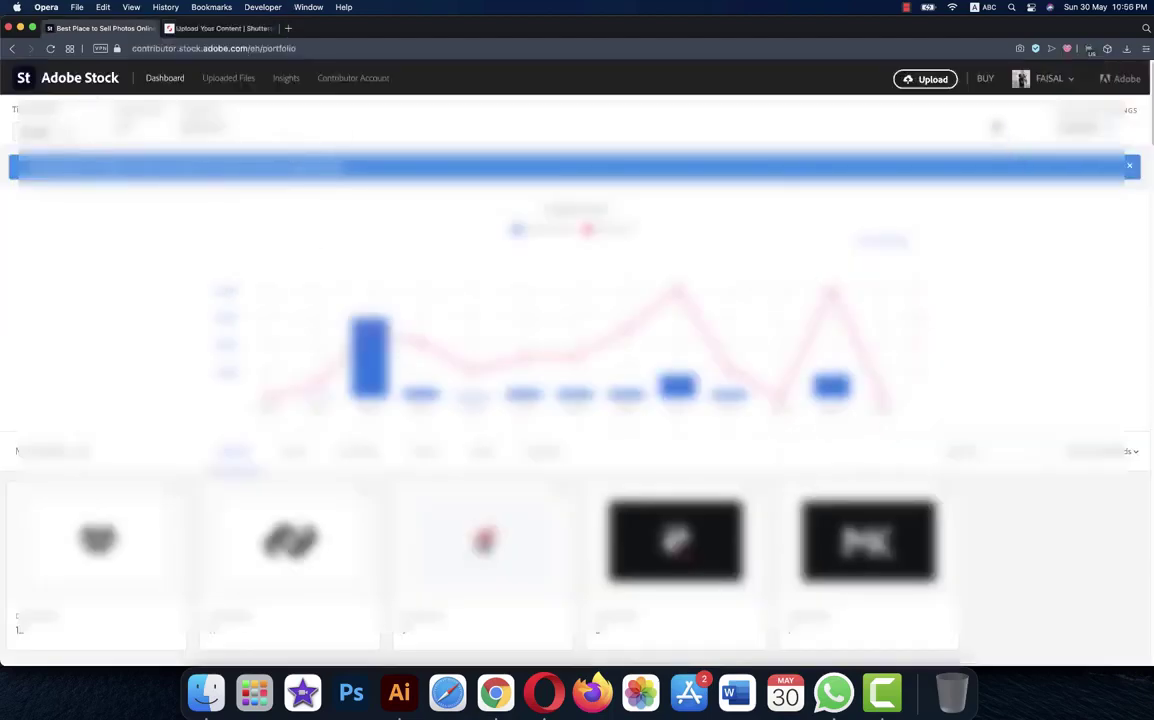
Upload realestatelogo-3.eps from the luxx designs folder to Adobe Stock Contributor.
click(929, 84)
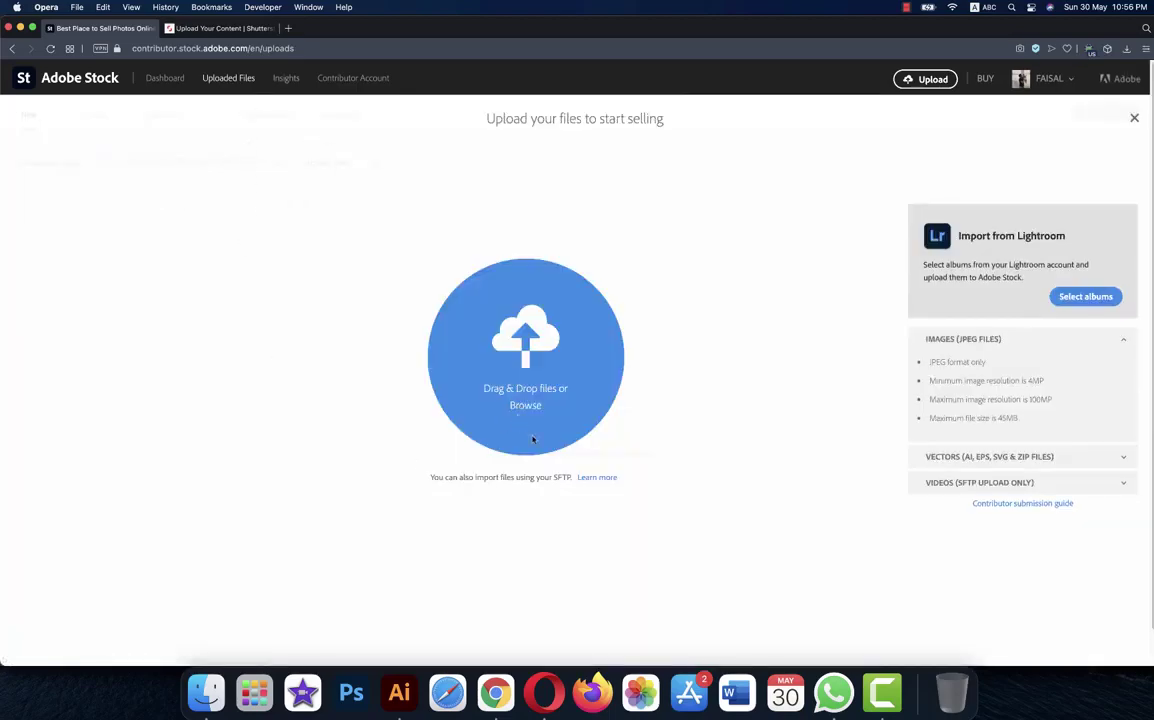
click(532, 440)
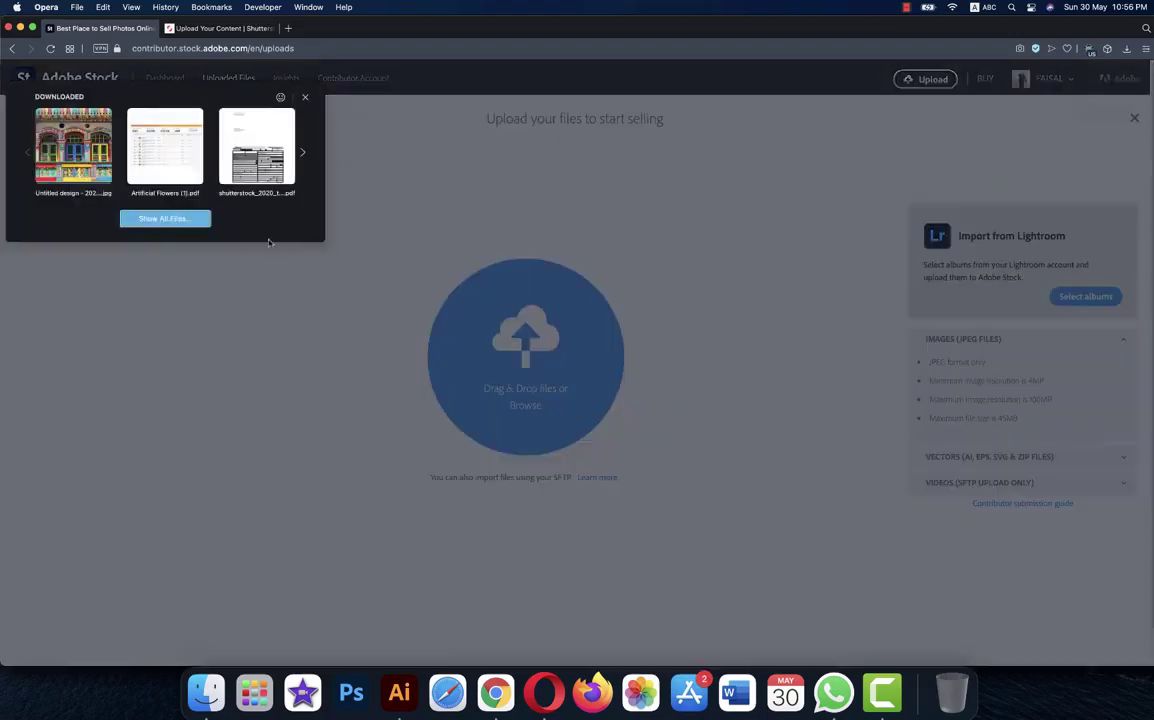
click(193, 221)
click(590, 238)
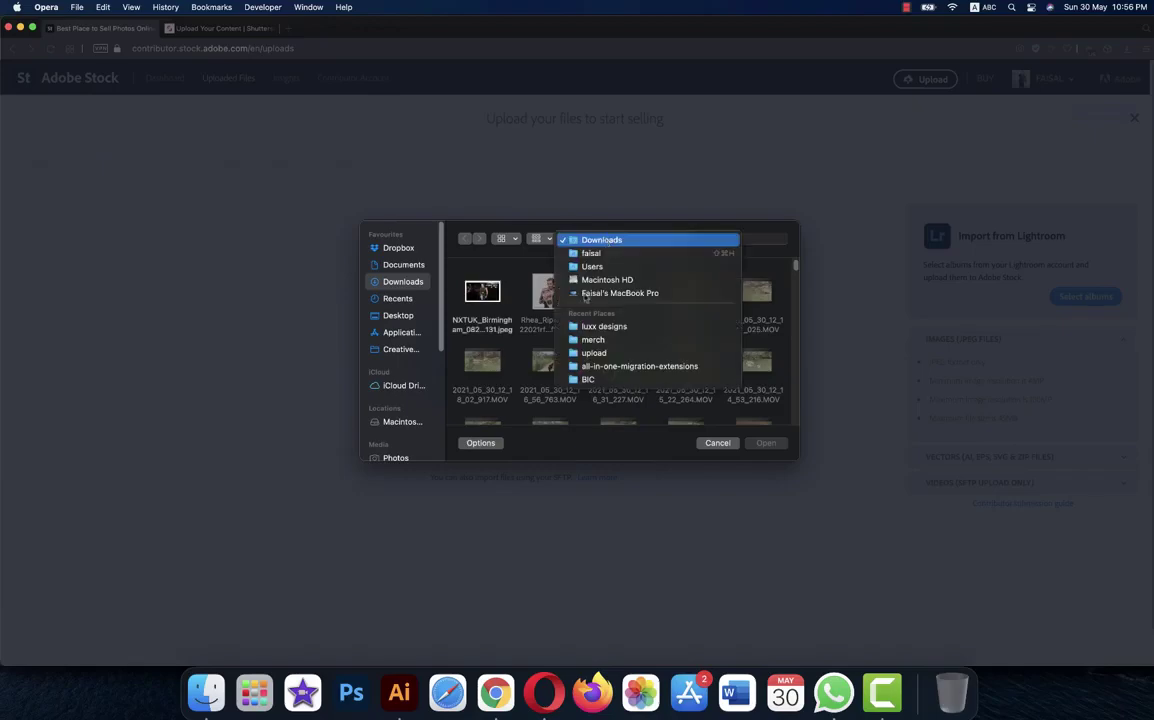
click(600, 326)
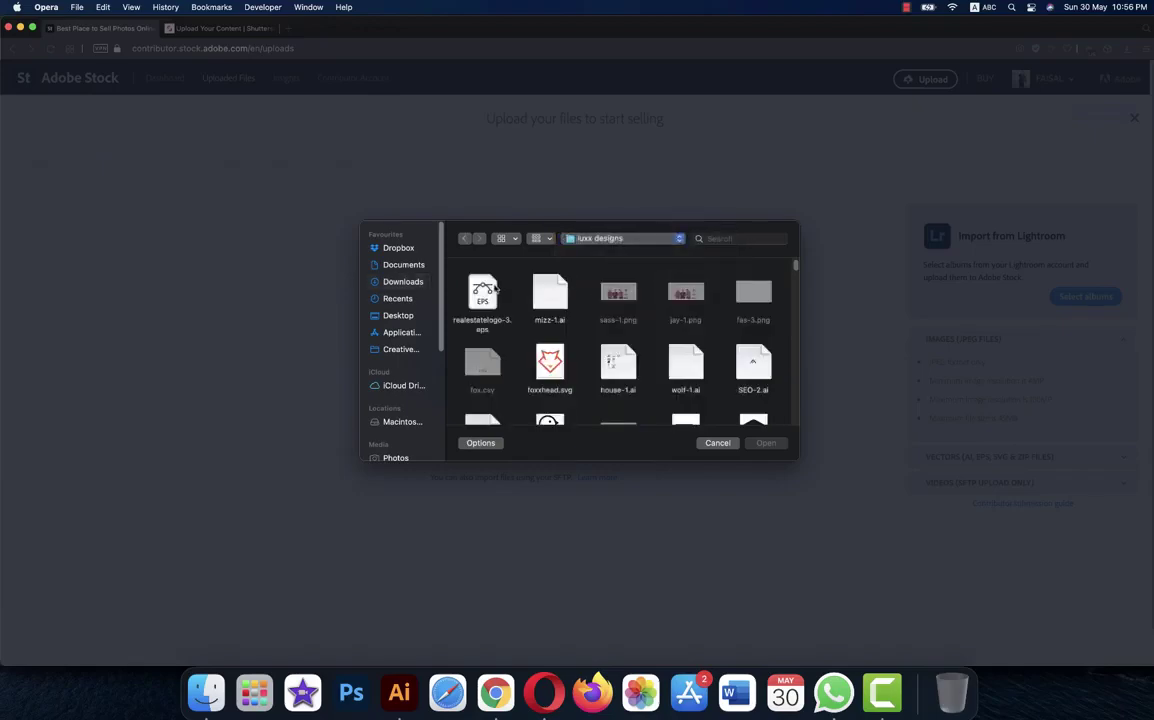
double_click(484, 292)
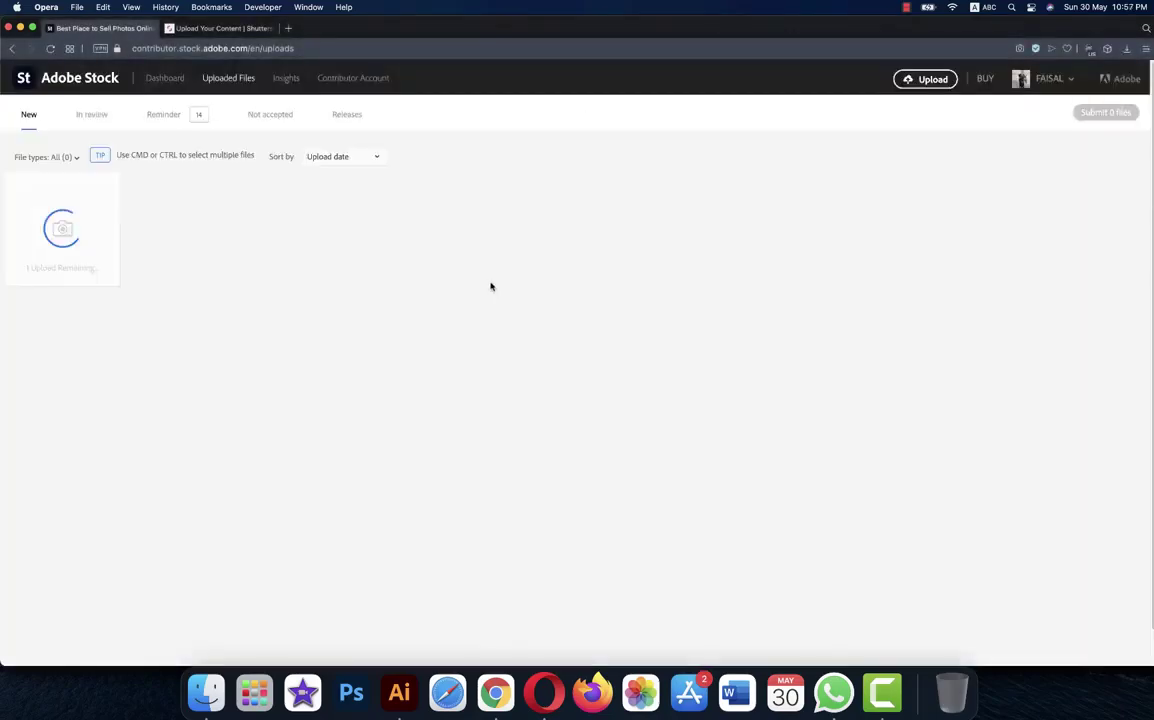
click(907, 8)
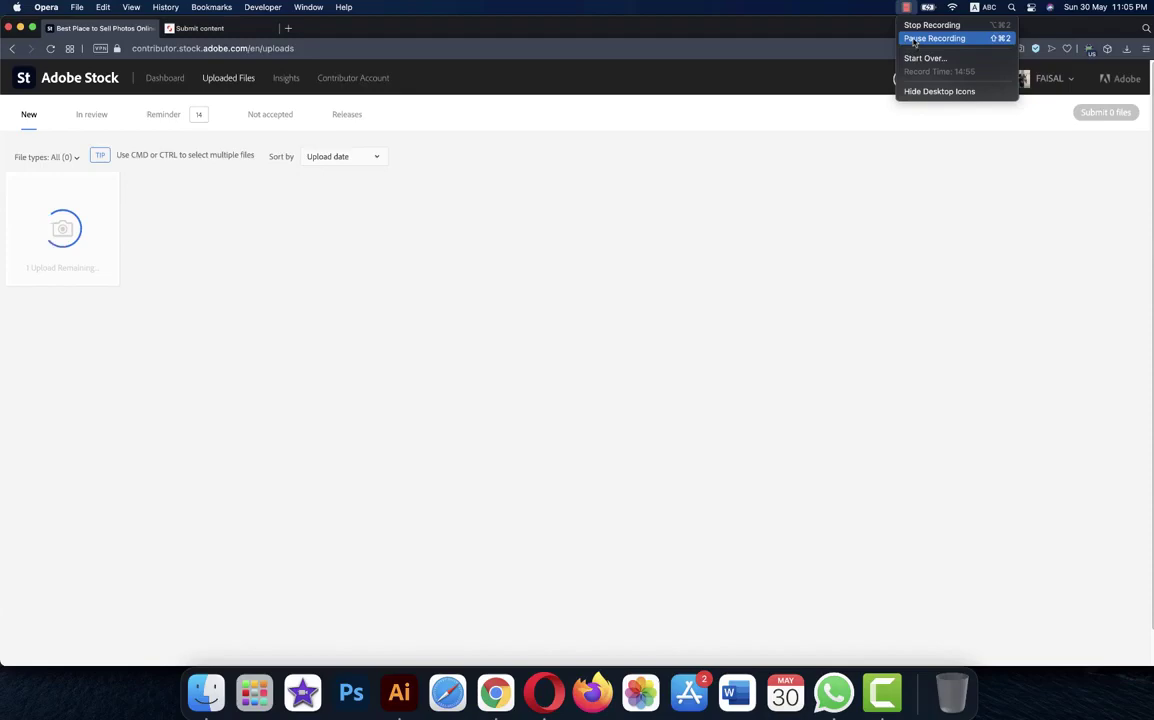
click(934, 38)
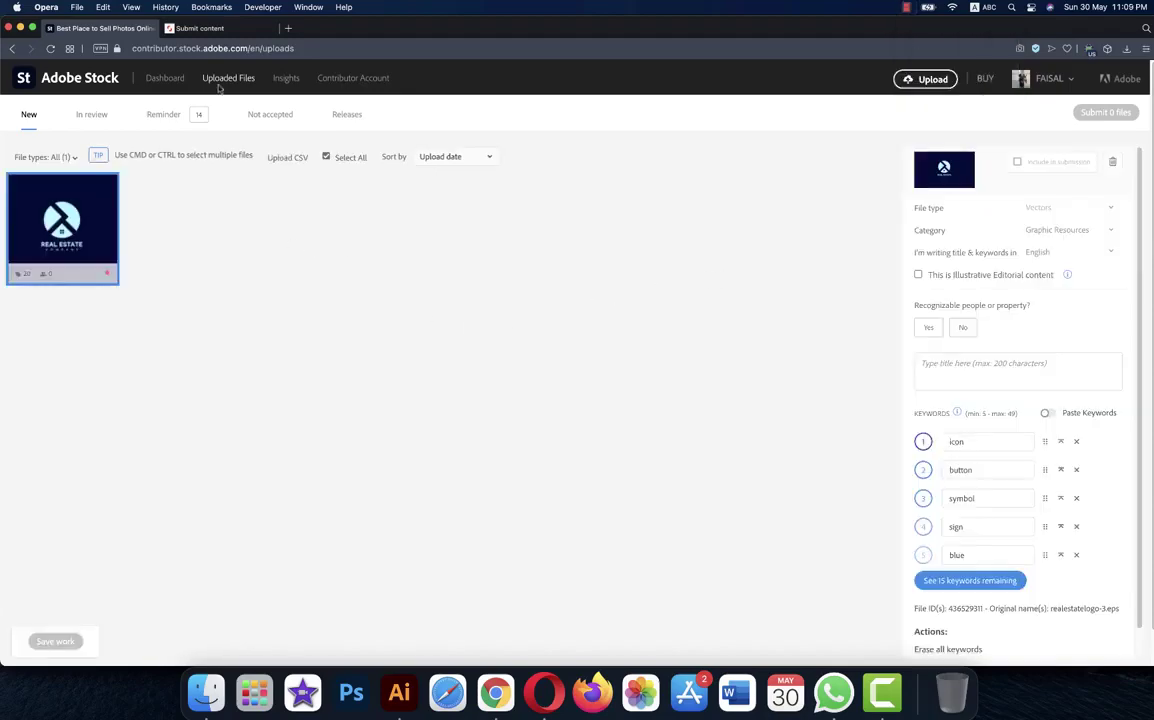
Copy the logo's description text from the Shutterstock submission page.
click(208, 30)
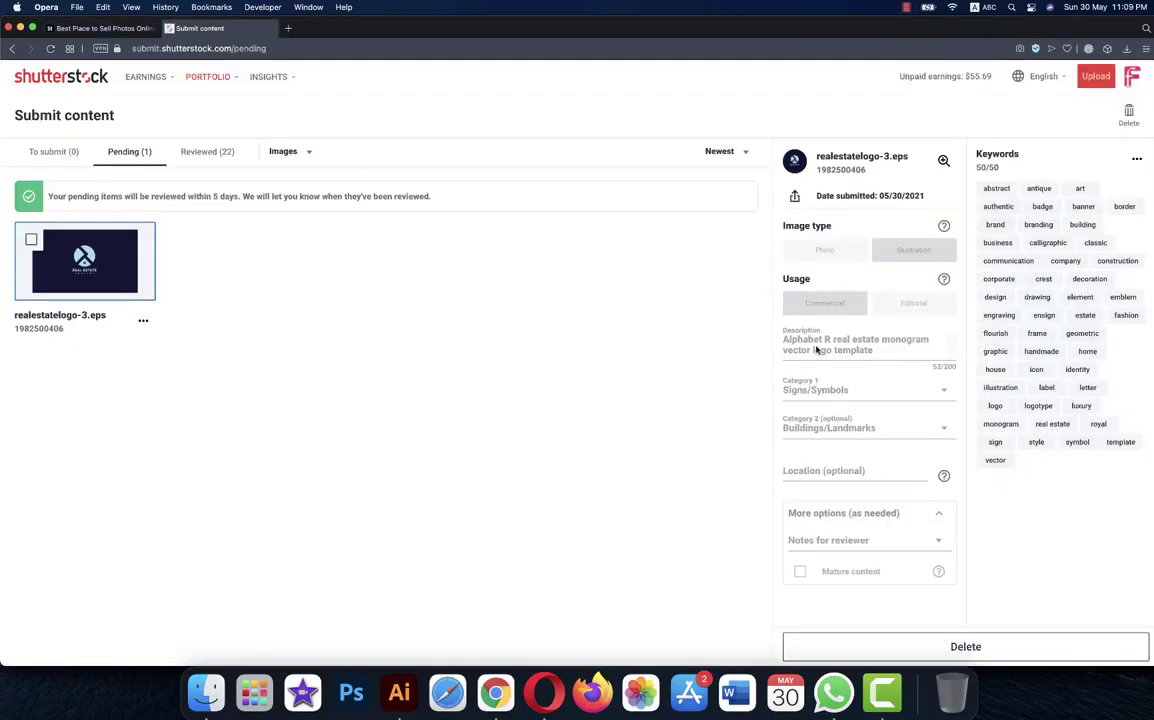
double_click(818, 350)
triple_click(837, 342)
click(849, 318)
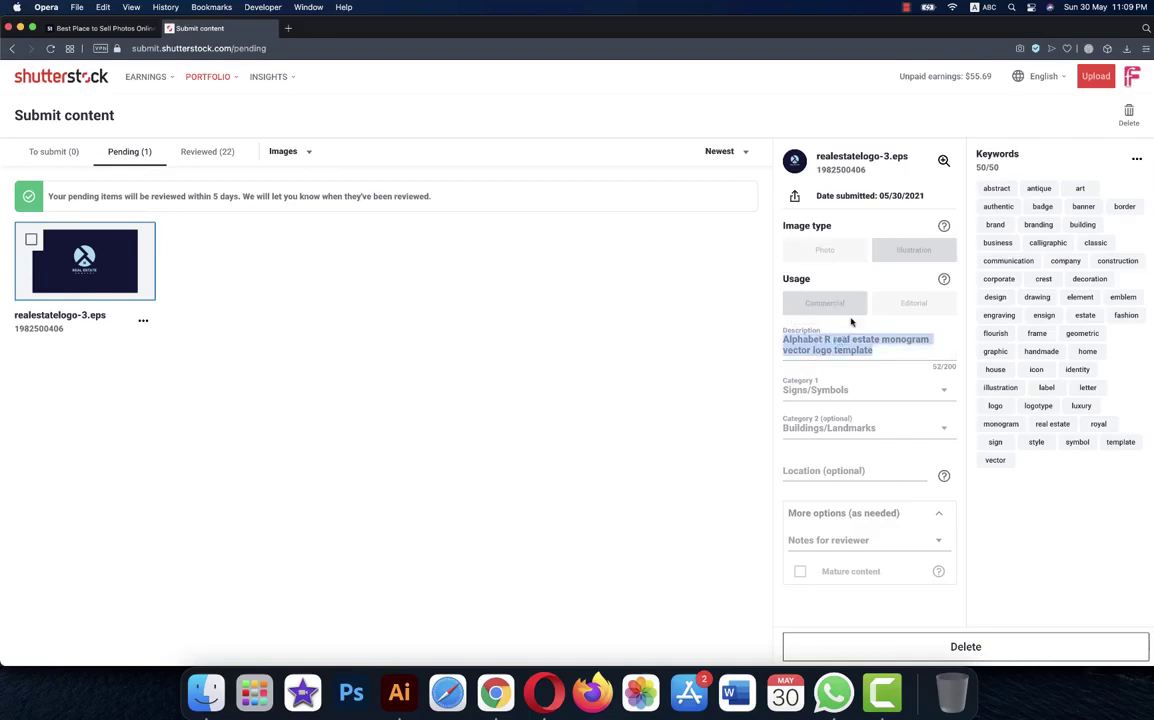
right_click(842, 349)
click(860, 399)
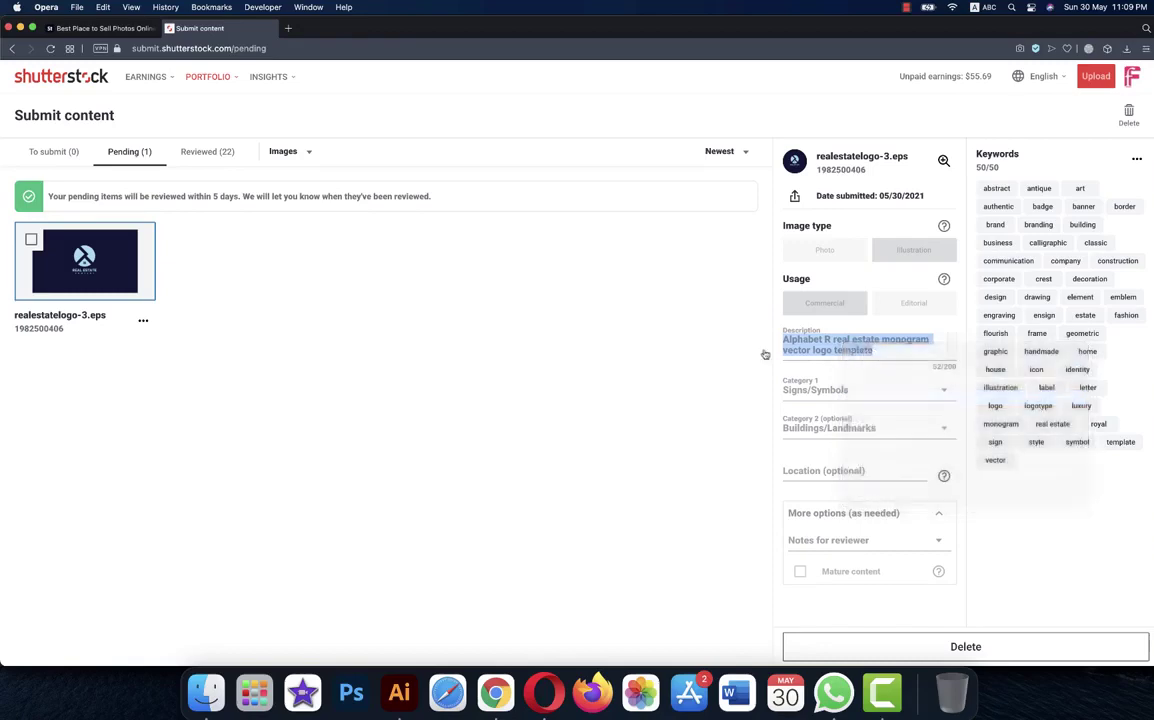
In Adobe Stock, mark no recognizable people and paste the description as title.
click(110, 28)
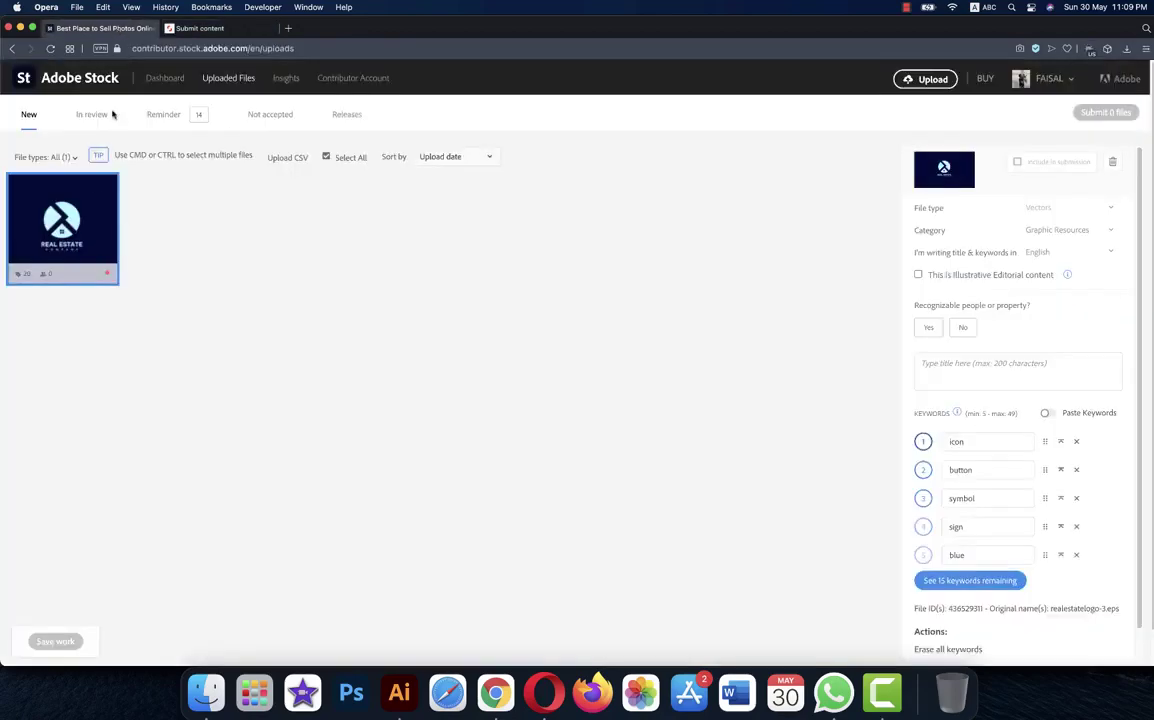
click(962, 330)
click(967, 366)
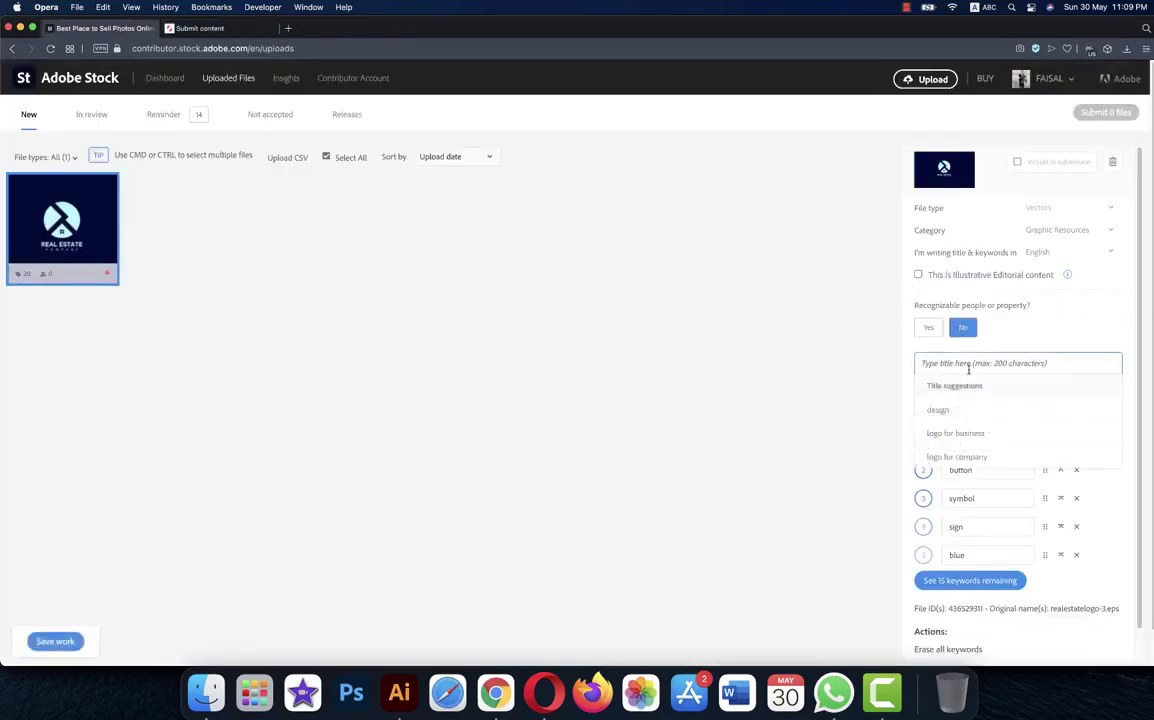
key(super+v)
Replace Adobe Stock's suggested keywords with the 50 keywords copied from Shutterstock.
click(238, 32)
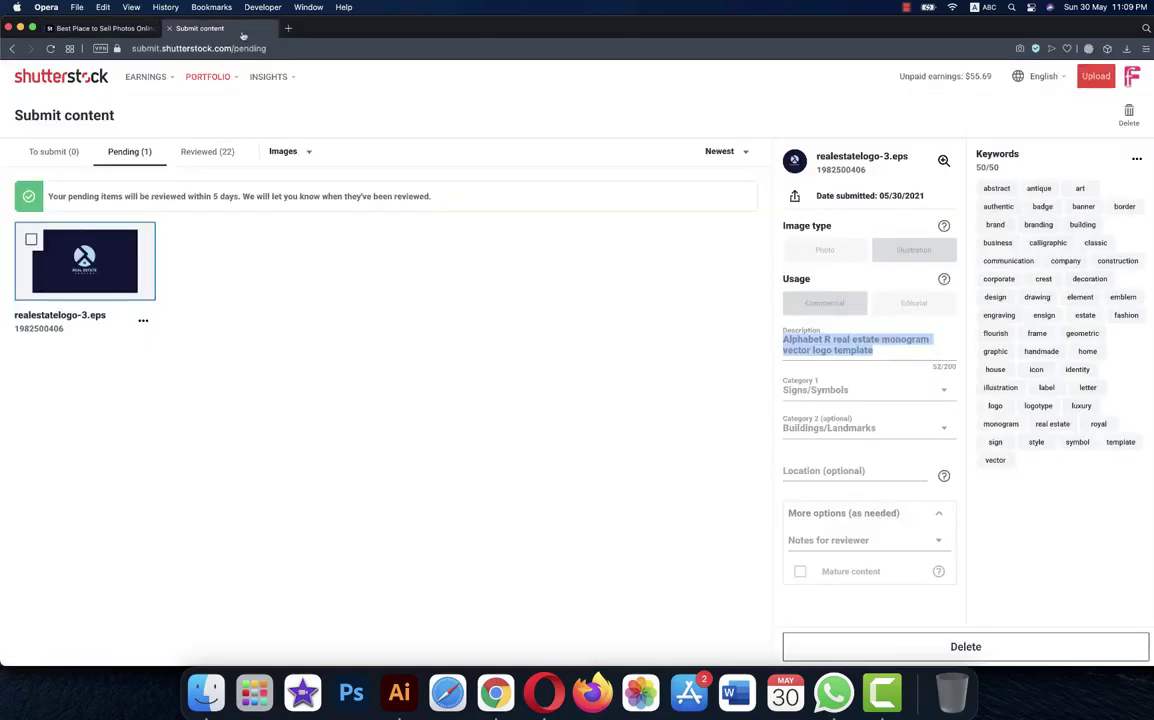
click(1136, 158)
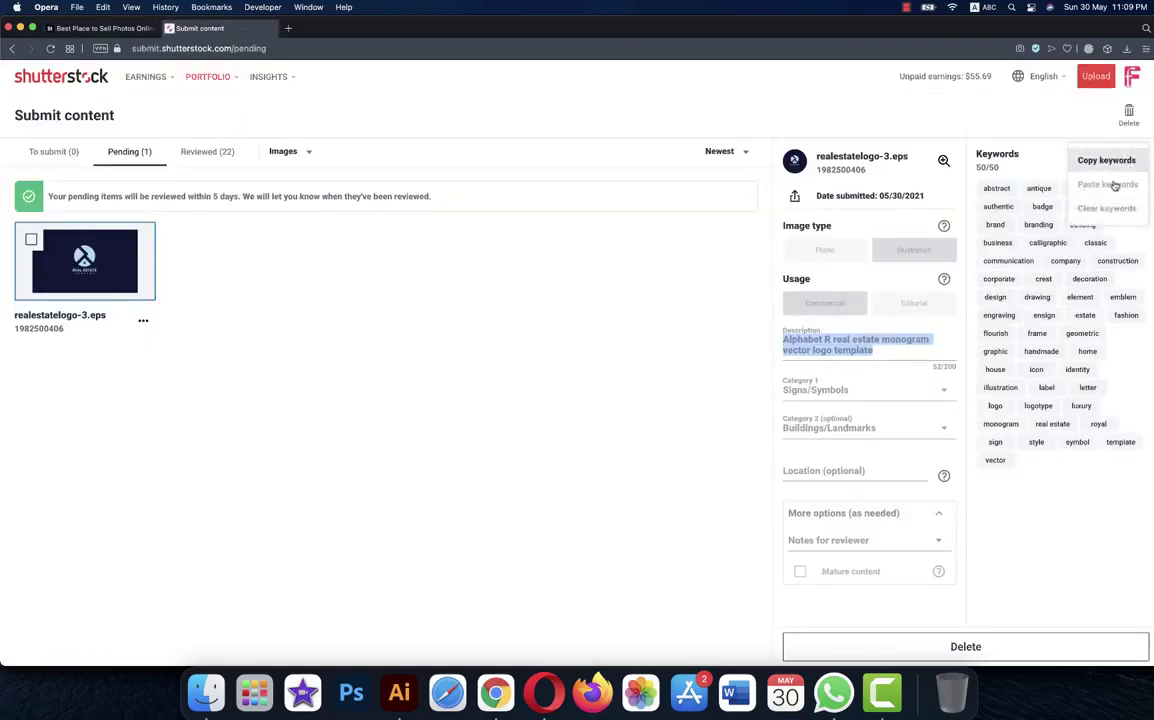
click(1106, 160)
click(95, 28)
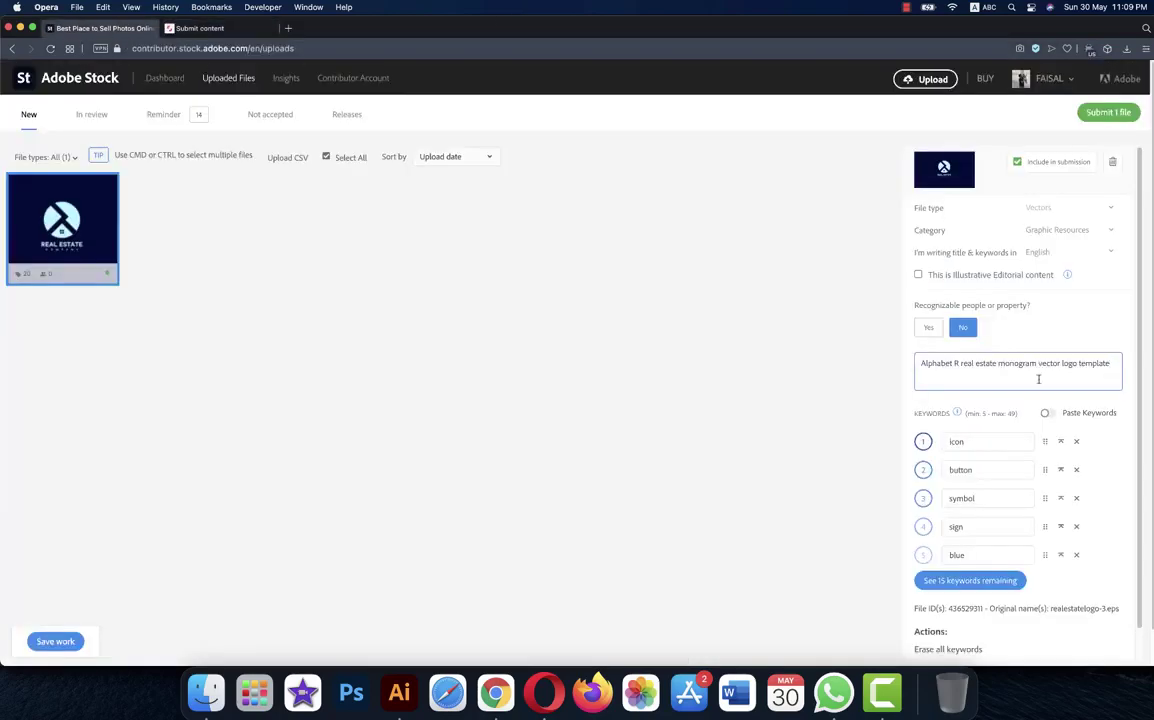
click(1046, 412)
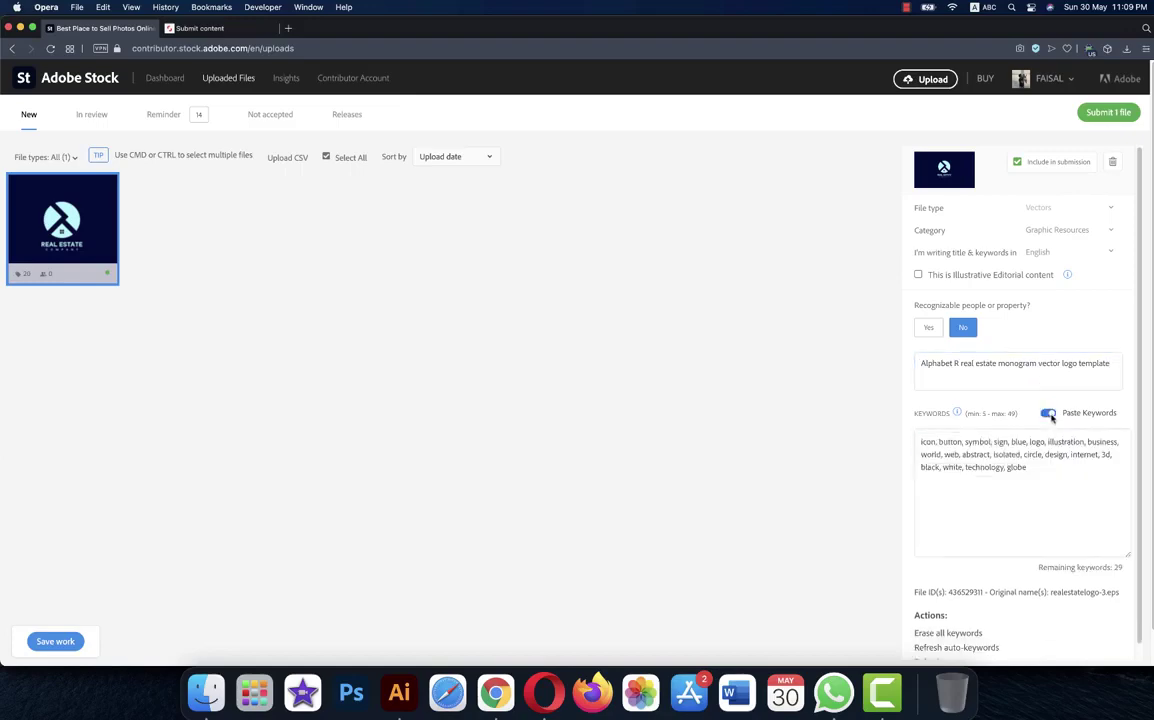
click(1048, 478)
key(super+a)
key(BackSpace)
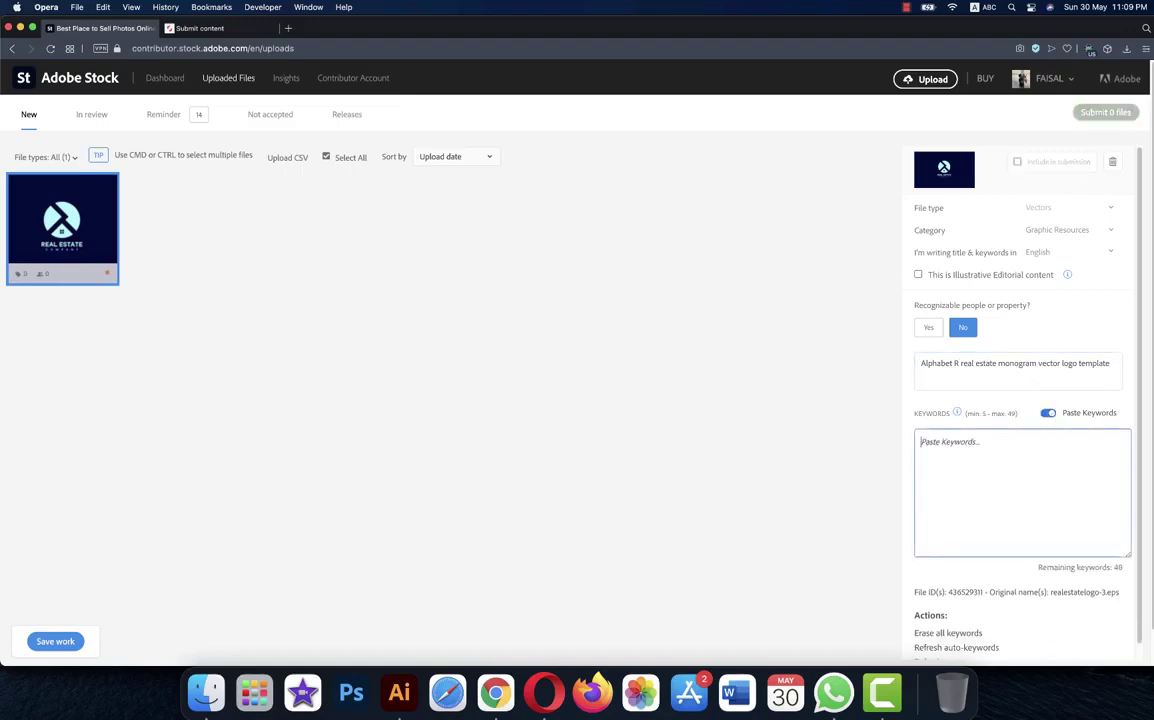
key(super+v)
click(1047, 413)
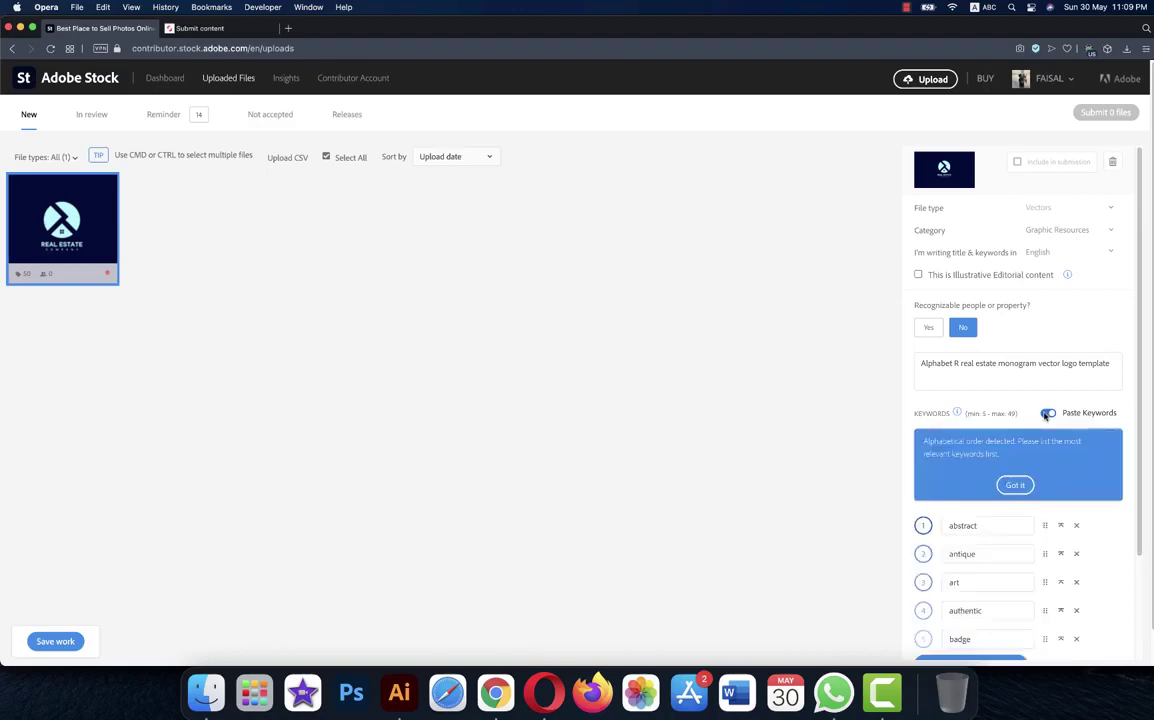
click(1015, 485)
Expand and scroll through the full pasted keyword list.
scroll(1110, 481, down, 1)
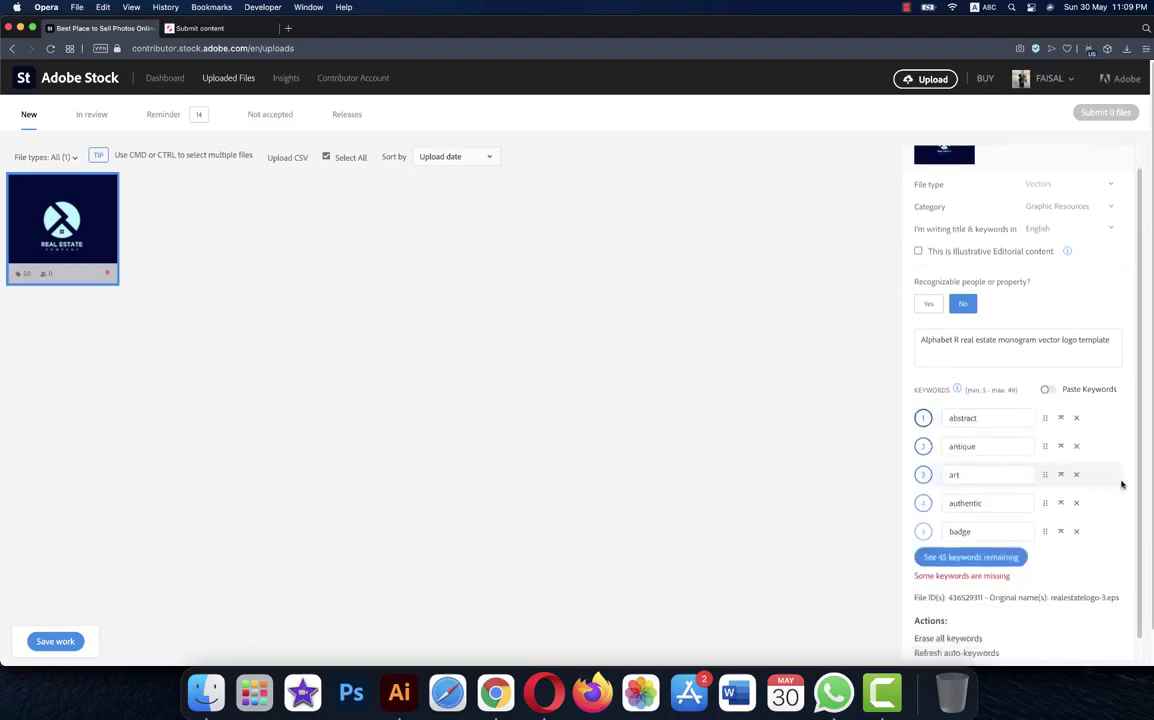
click(1020, 535)
scroll(1028, 524, down, 2)
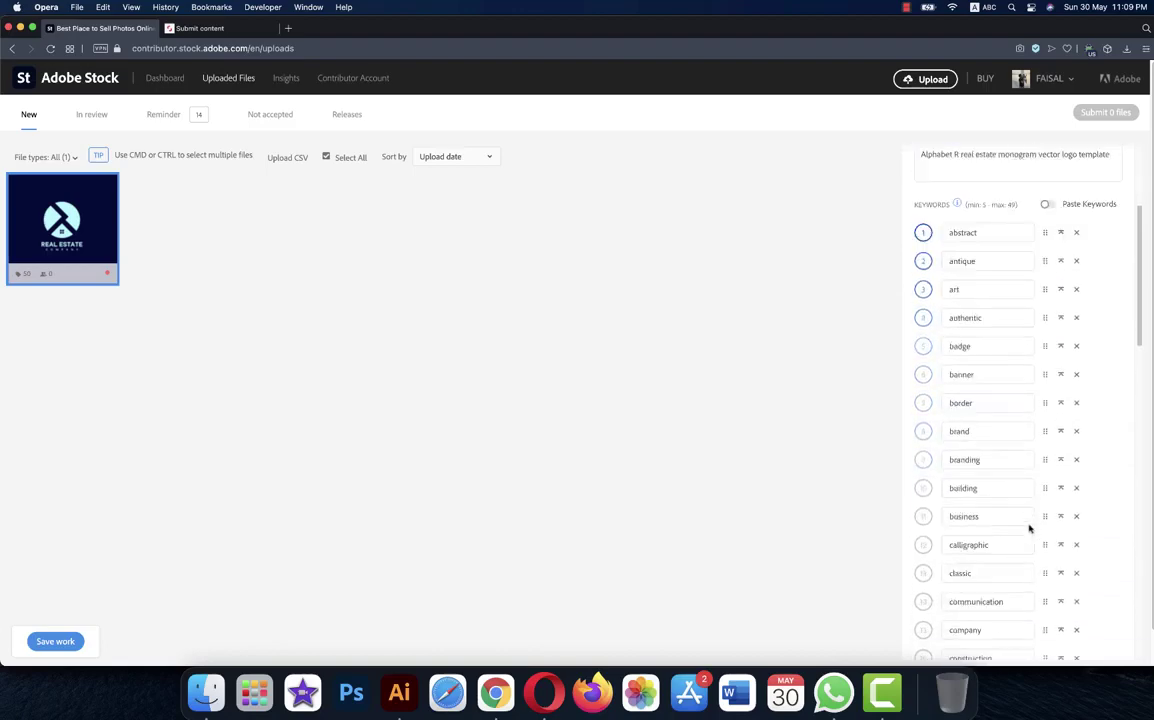
scroll(1028, 524, down, 5)
scroll(1028, 524, down, 7)
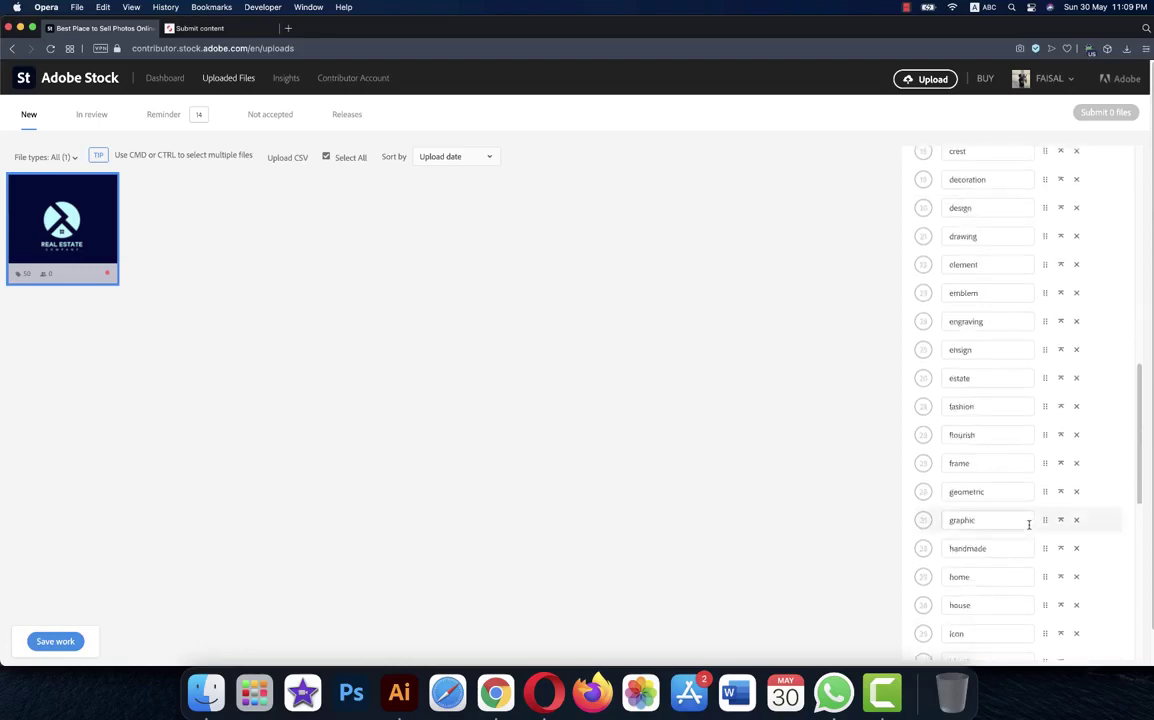
scroll(1028, 524, down, 2)
Change the first four keywords to real estate, r logo, r house, house logo, then save.
scroll(1027, 524, up, 15)
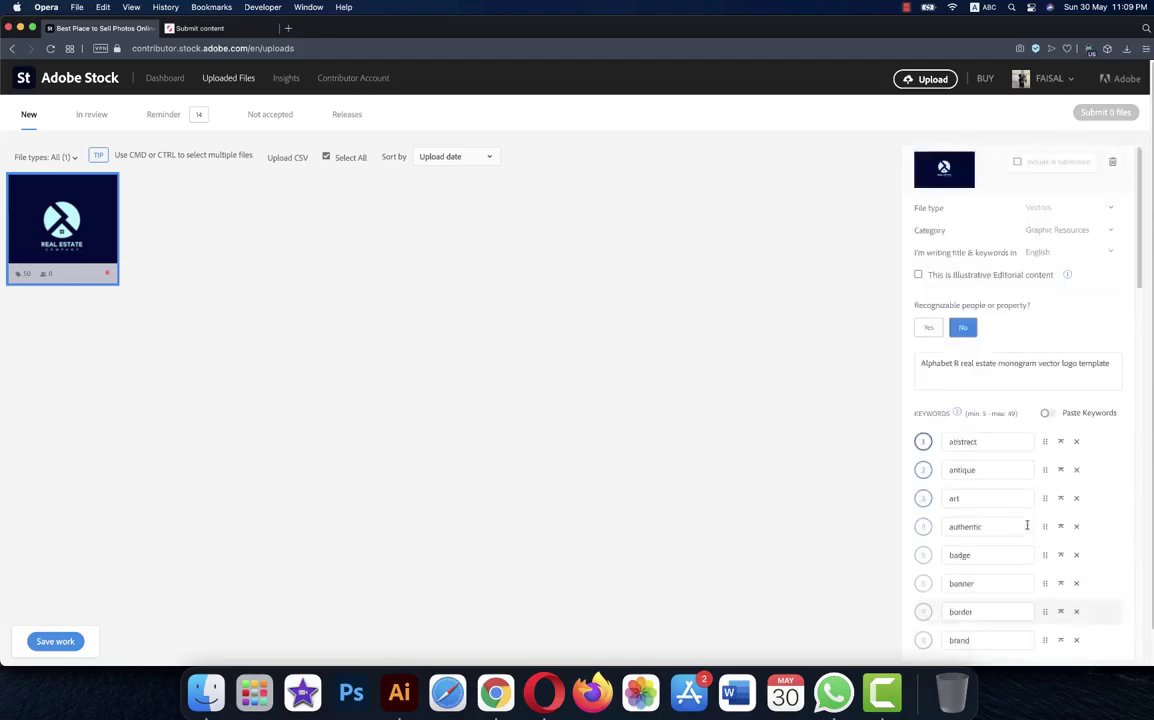
double_click(994, 443)
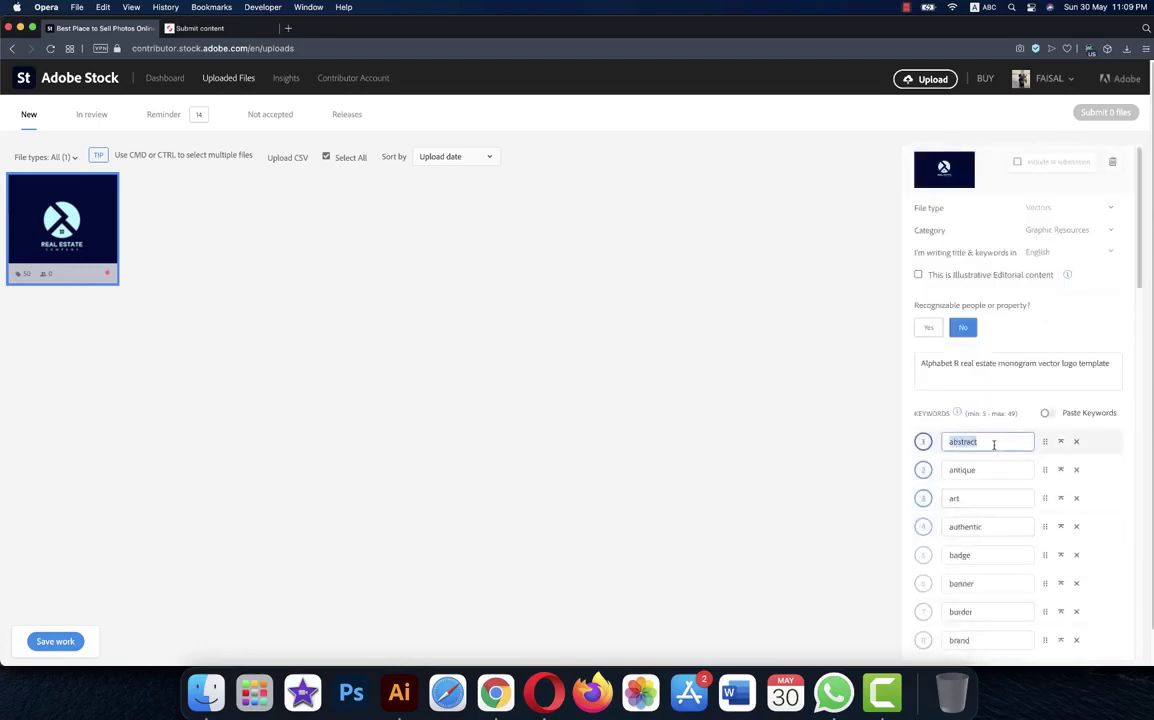
text(il)
key(Tab)
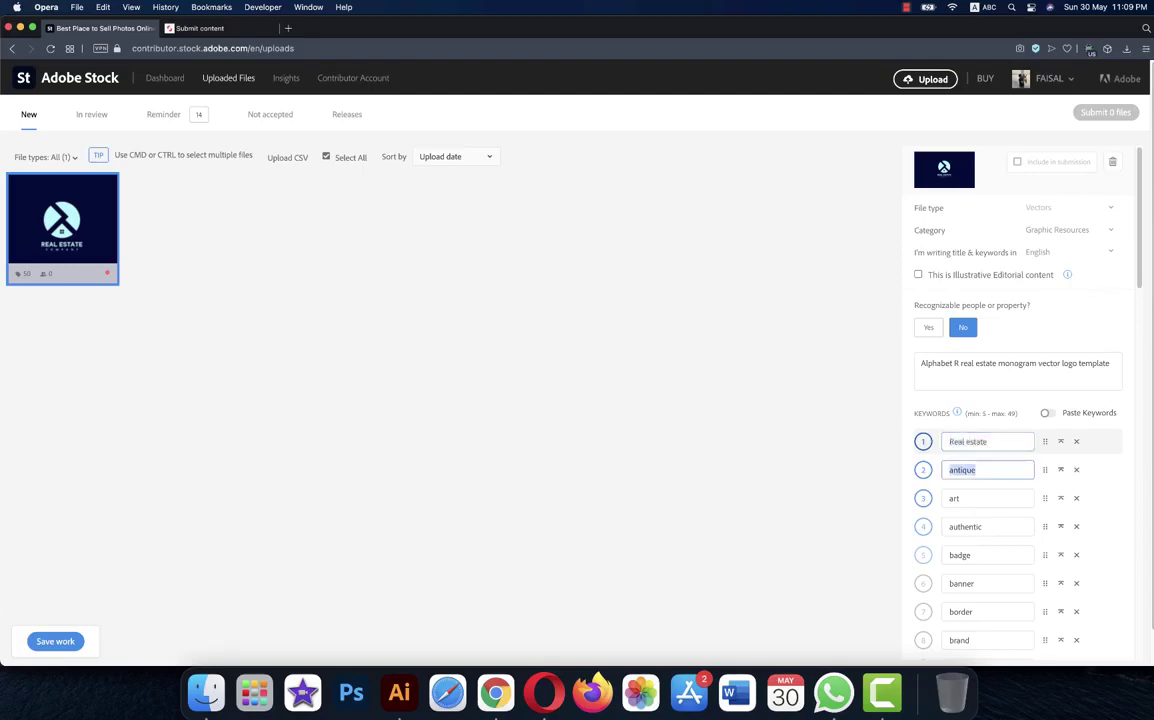
text(R logo)
key(Tab)
text(R house)
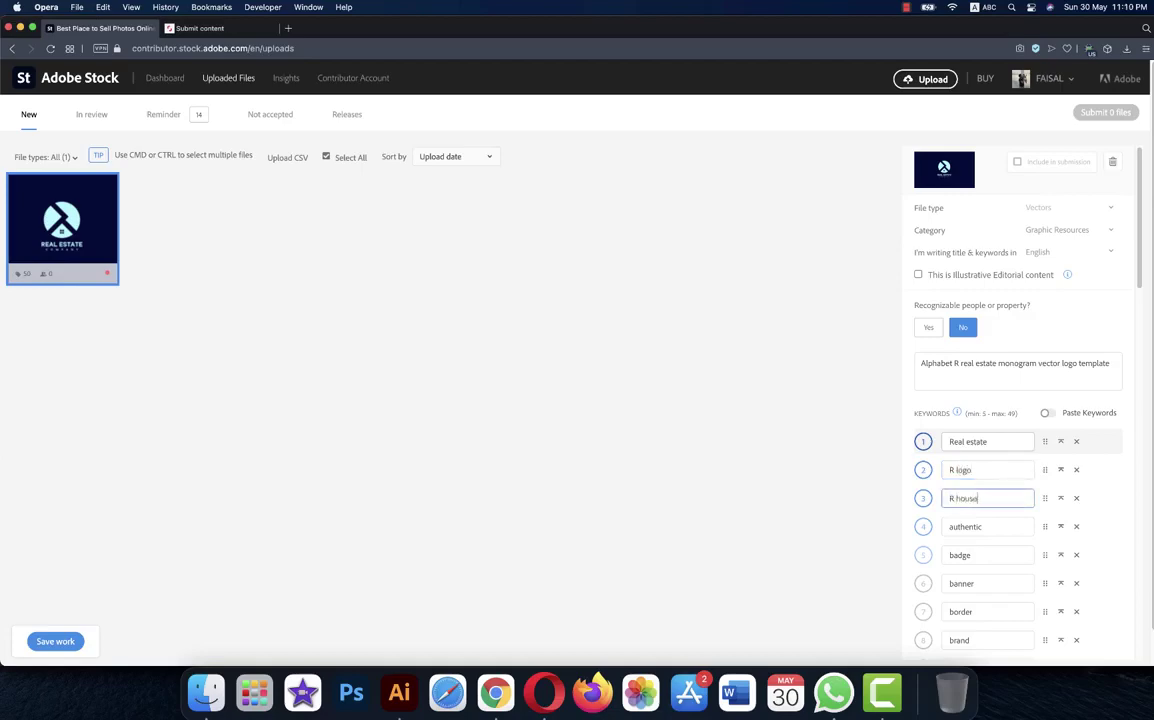
key(Tab)
text(H)
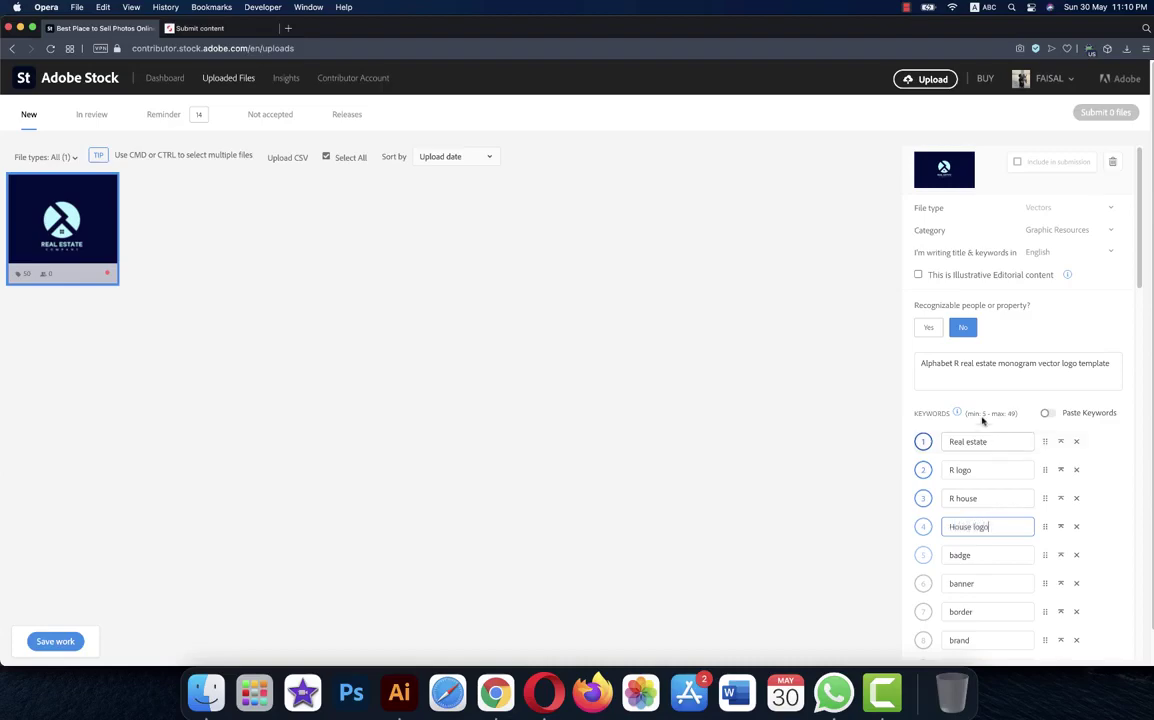
scroll(878, 440, down, 1)
click(1020, 503)
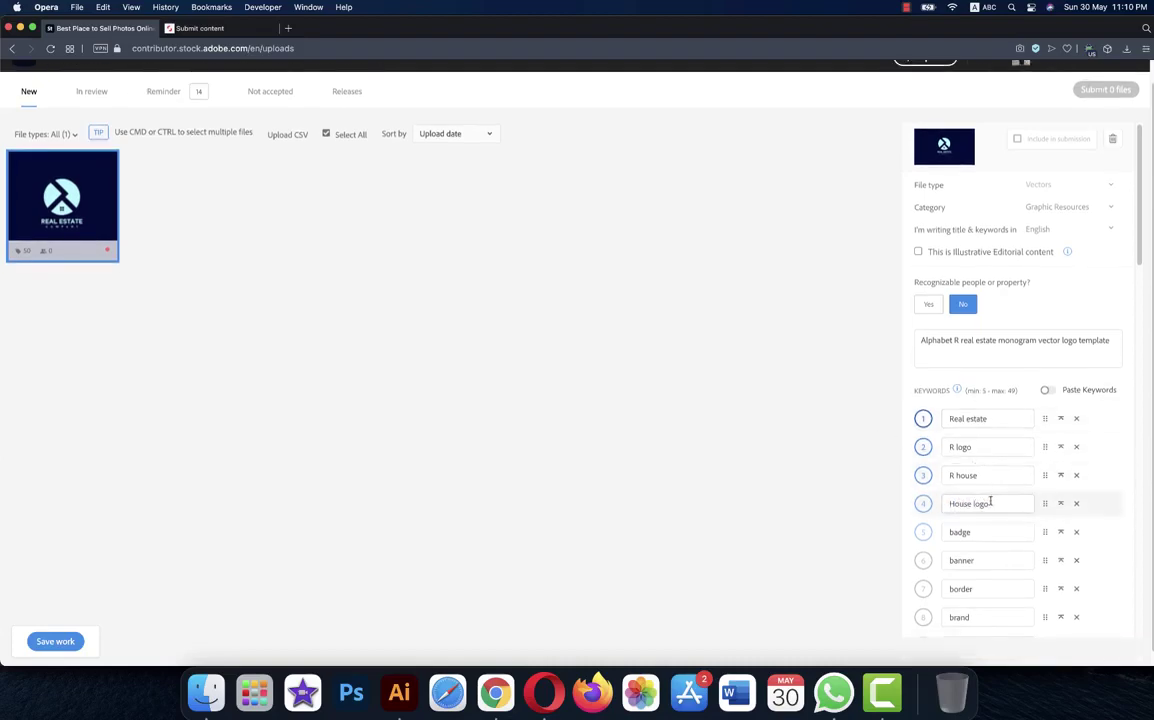
click(68, 643)
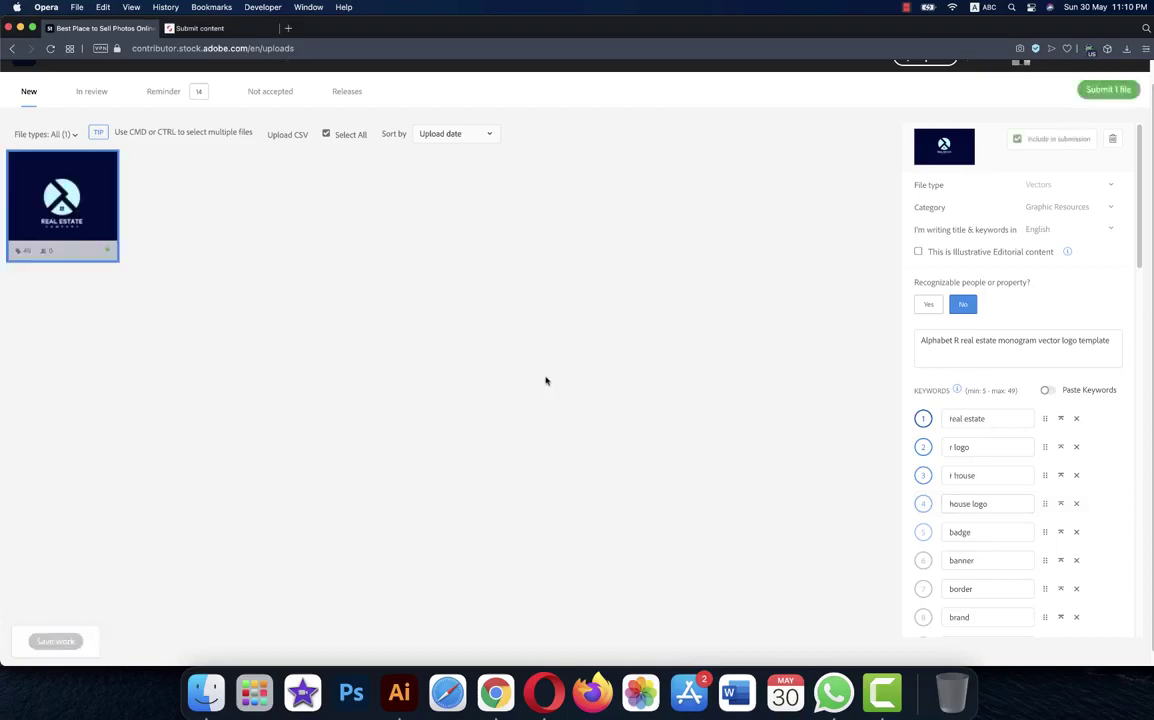
Submit the one logo file to Adobe Stock and confirm the submission.
click(1110, 88)
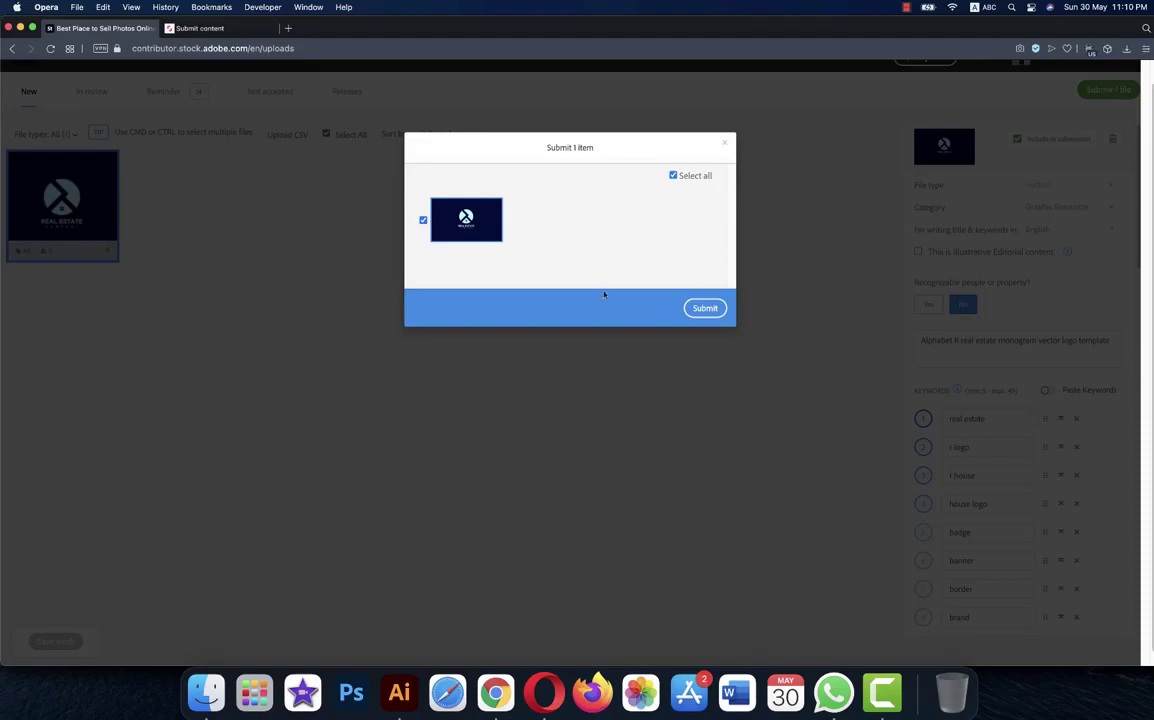
click(705, 309)
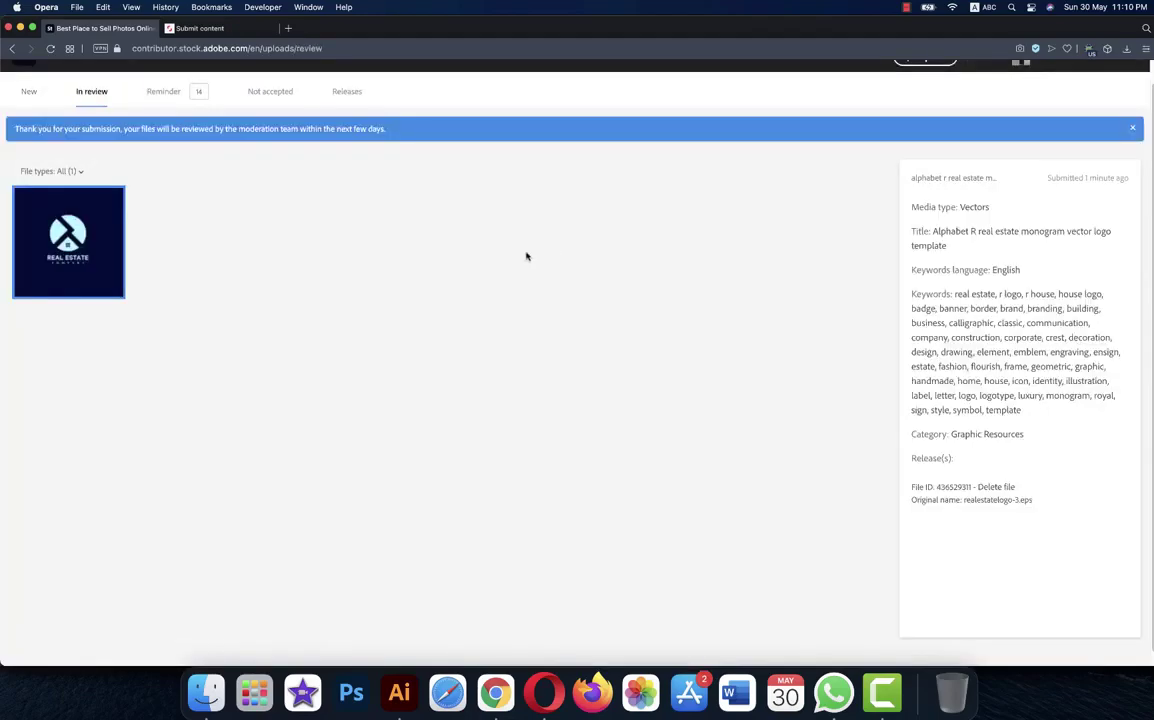
mouse_move(199, 28)
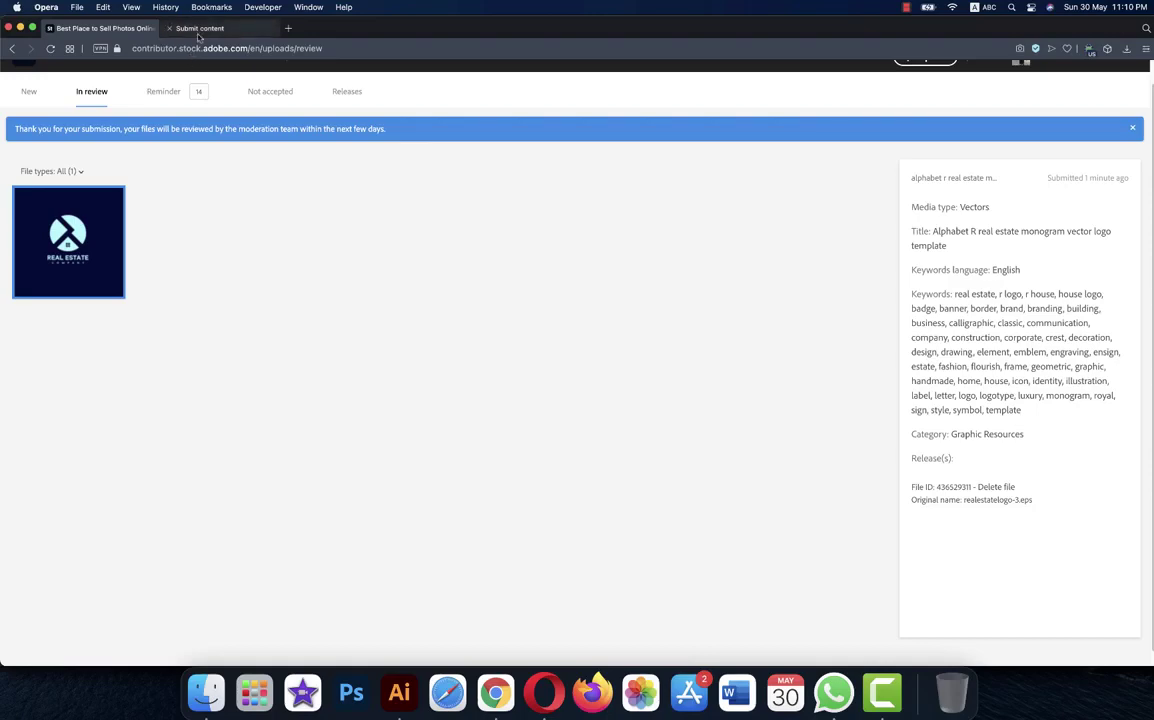
click(907, 7)
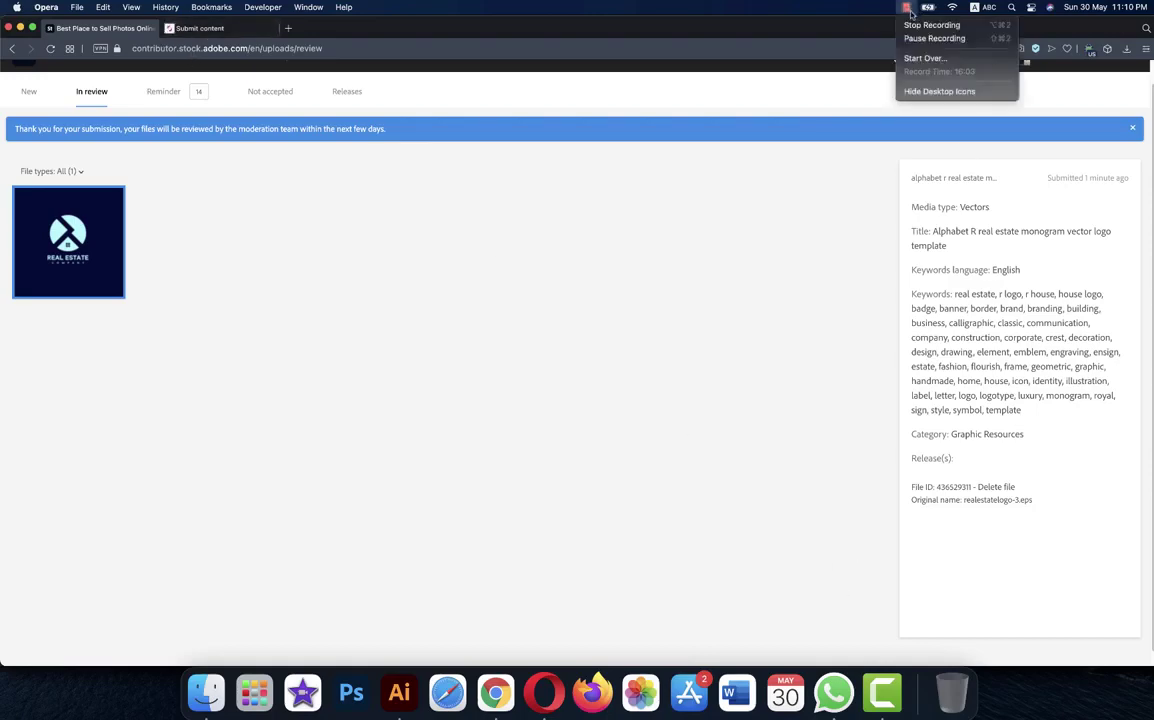